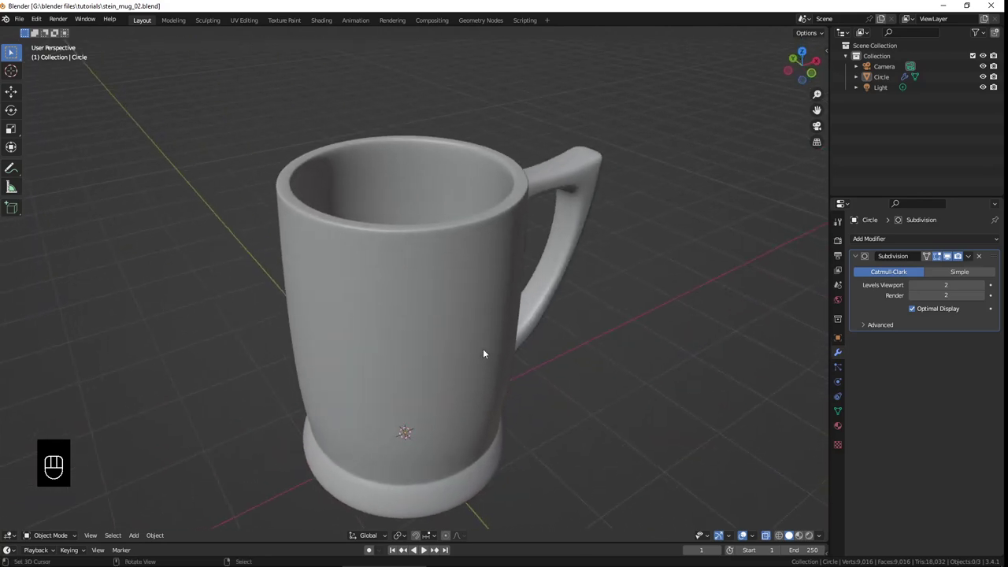
# Step: Open the mug mesh in Edit Mode from the front orthographic view, with vertex selection active and nothing selected
pyautogui.scroll(-5, 450, 393)
pyautogui.moveTo(449, 394)
pyautogui.mouseDown(button='middle')
pyautogui.moveTo(460, 413)
pyautogui.moveTo(454, 392)
pyautogui.mouseUp(button='middle')
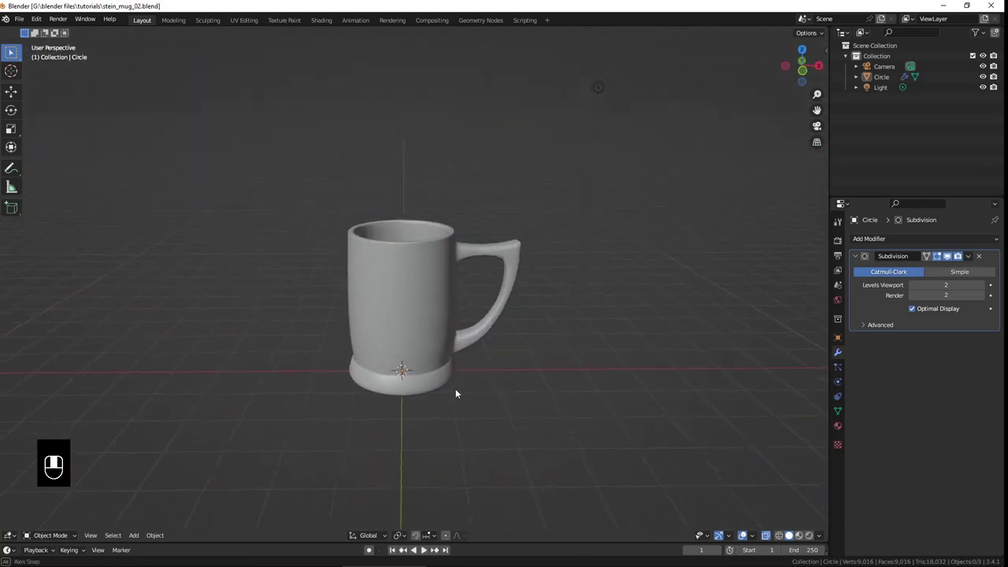
pyautogui.scroll(4, 450, 396)
pyautogui.moveTo(405, 332); pyautogui.dragTo(450, 336, button='middle')
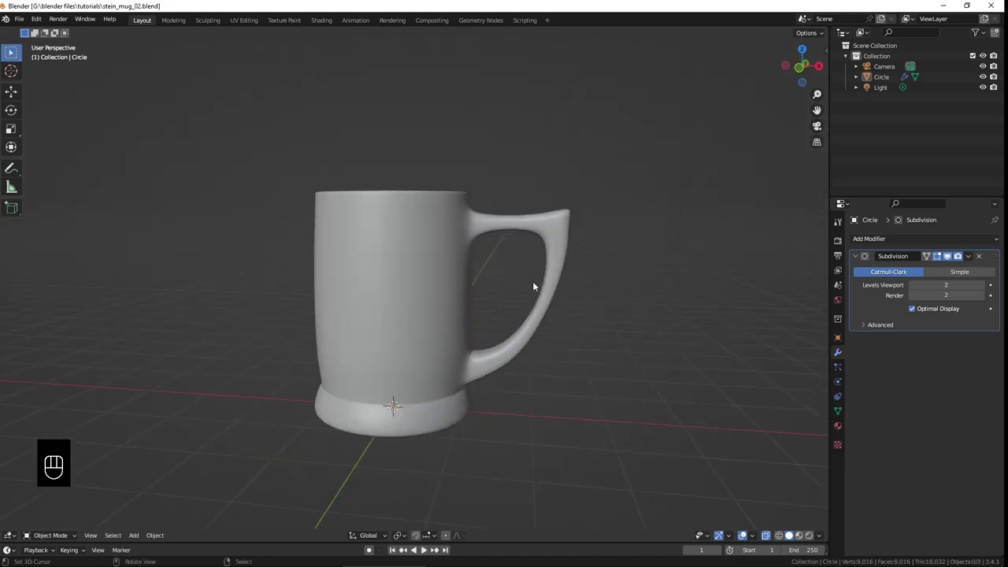
pyautogui.click(544, 216)
pyautogui.press('KP_1')
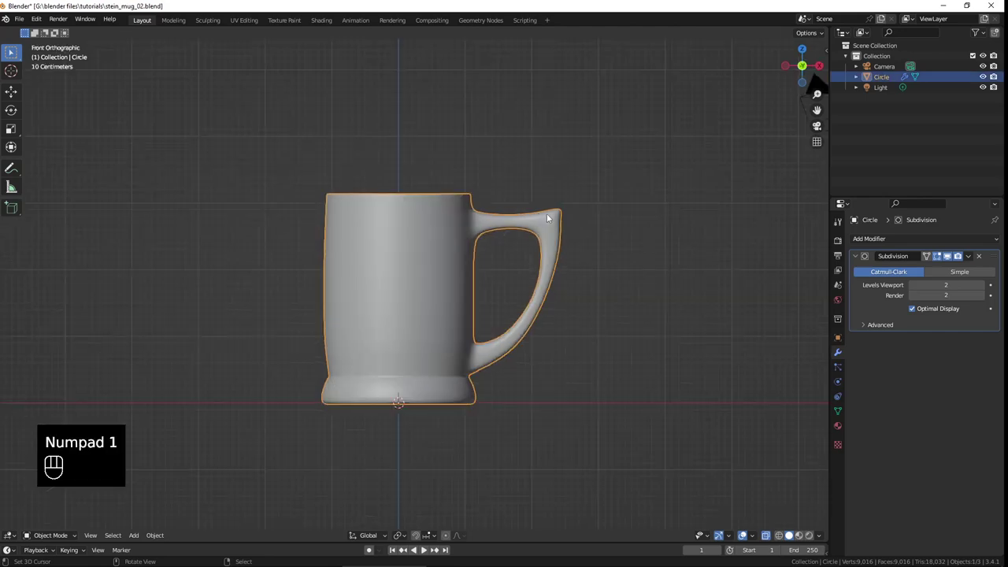
pyautogui.press('Tab')
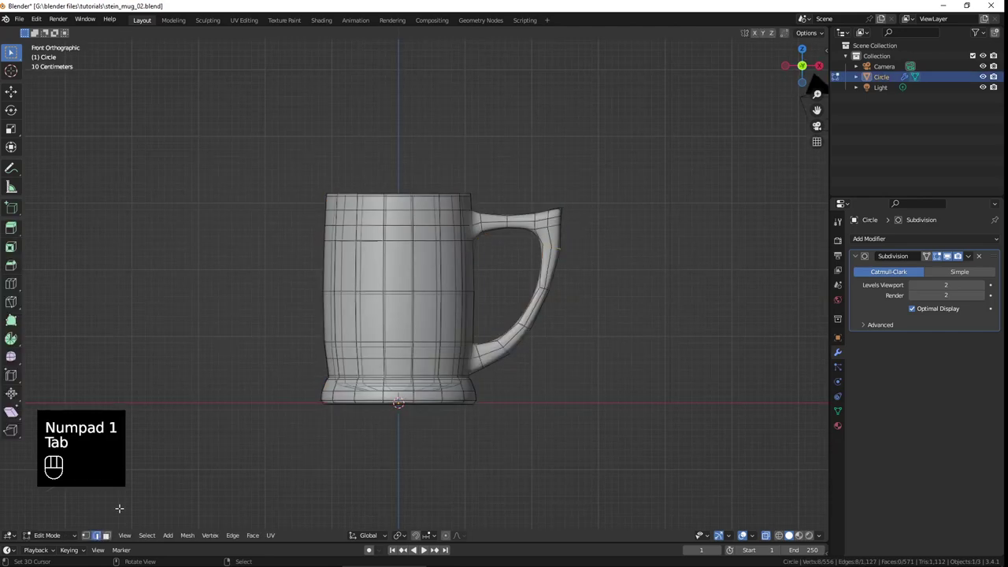
pyautogui.click(86, 536)
pyautogui.press('a')
pyautogui.press('a')
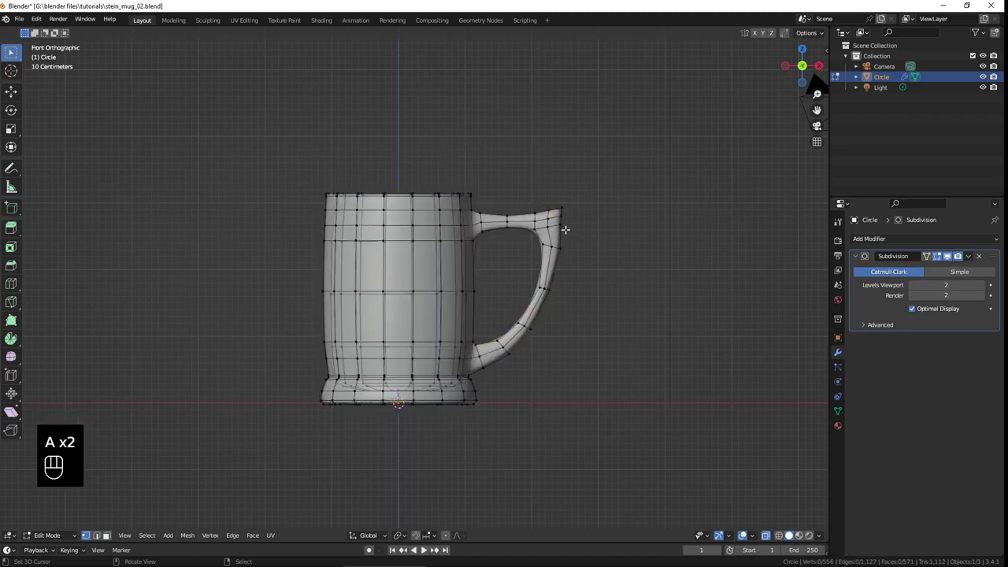
# Step: Circle-select the outer curved vertices of the handle and scale them along X to about 0.856
pyautogui.press('c')
pyautogui.scroll(-4, 578, 203)
pyautogui.rightClick(575, 203)
pyautogui.press('c')
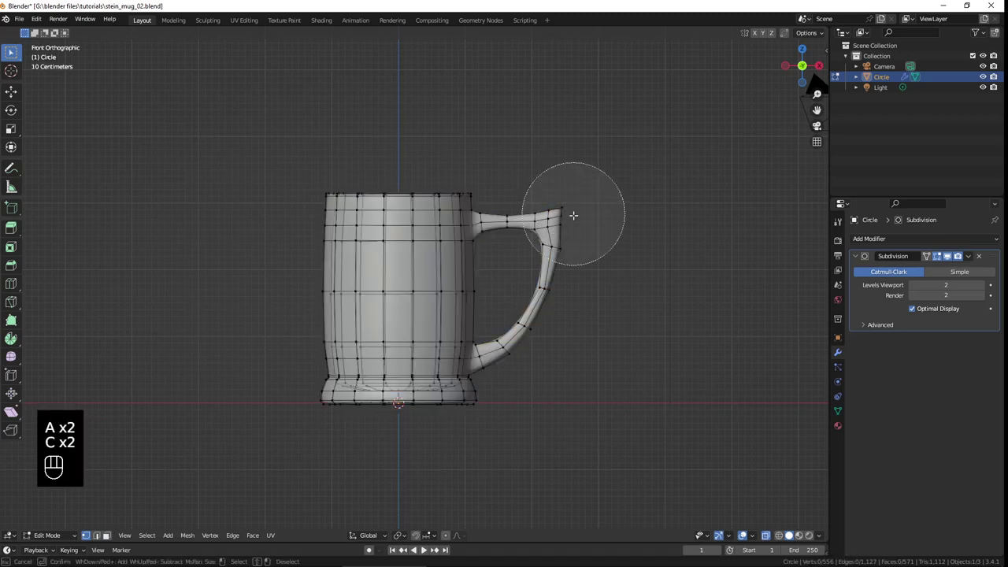
pyautogui.moveTo(572, 215)
pyautogui.mouseDown()
pyautogui.moveTo(569, 277)
pyautogui.moveTo(547, 326)
pyautogui.mouseUp()
pyautogui.rightClick(547, 327)
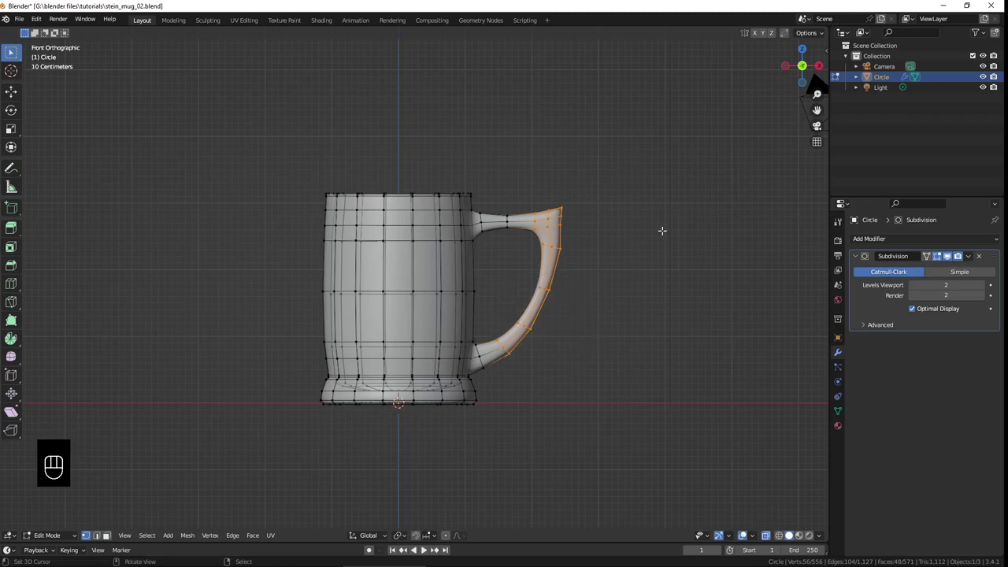
pyautogui.press('s')
pyautogui.press('x')
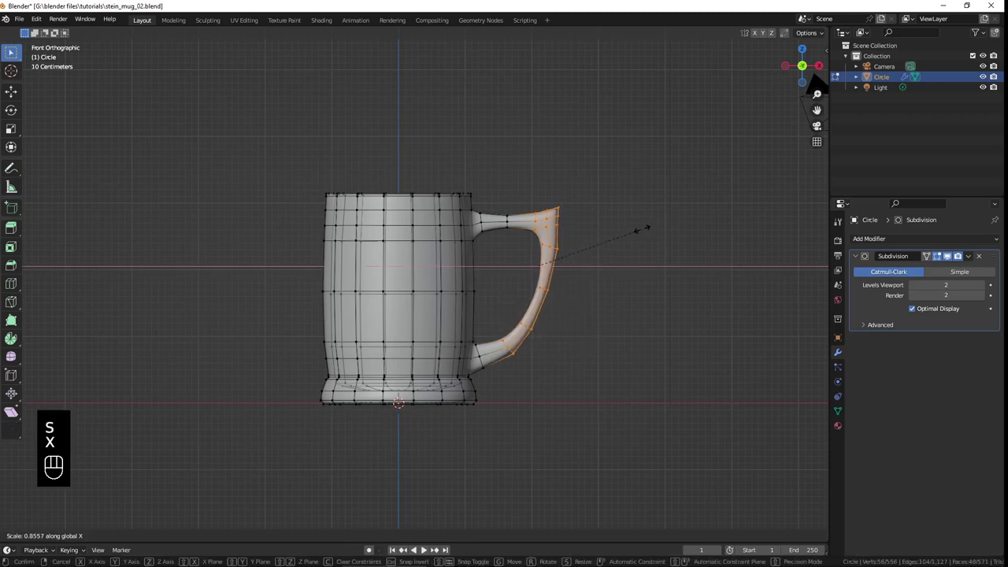
pyautogui.click(642, 228)
pyautogui.press('g')
pyautogui.press('x')
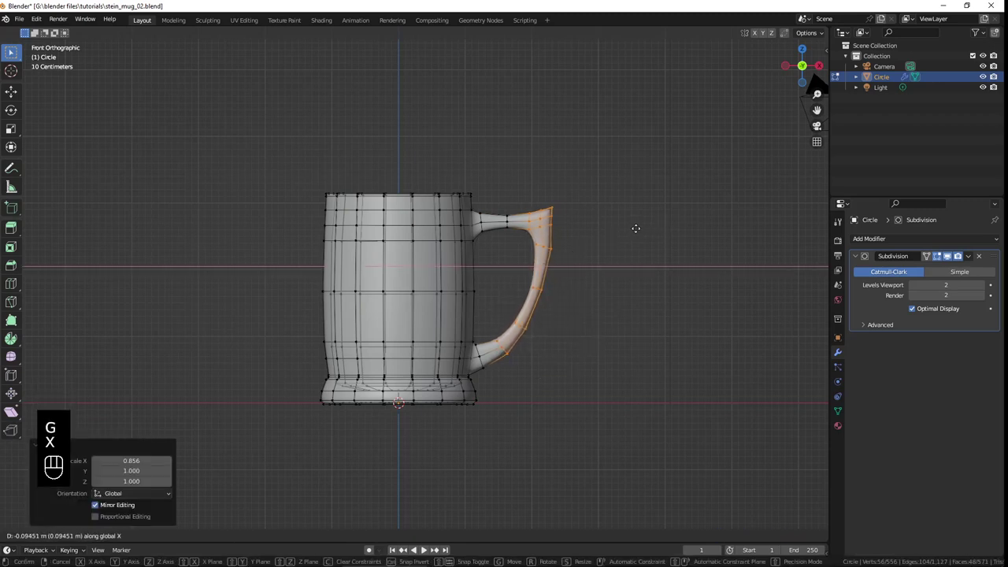
pyautogui.rightClick(639, 229)
# Step: Enable proportional editing and move the selected outer handle vertices about 0.18 m along X toward the mug body
pyautogui.press('o')
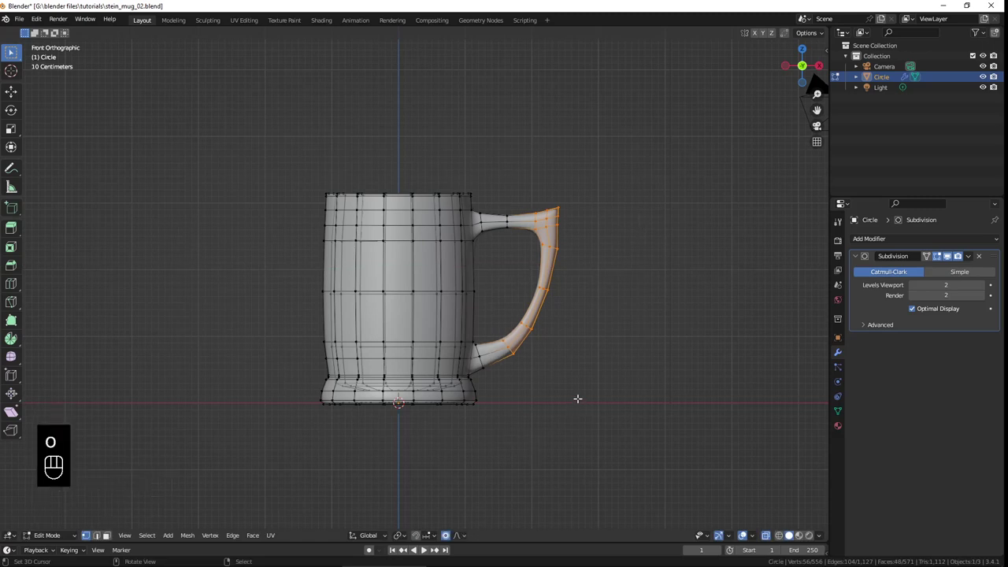
pyautogui.press('g')
pyautogui.press('x')
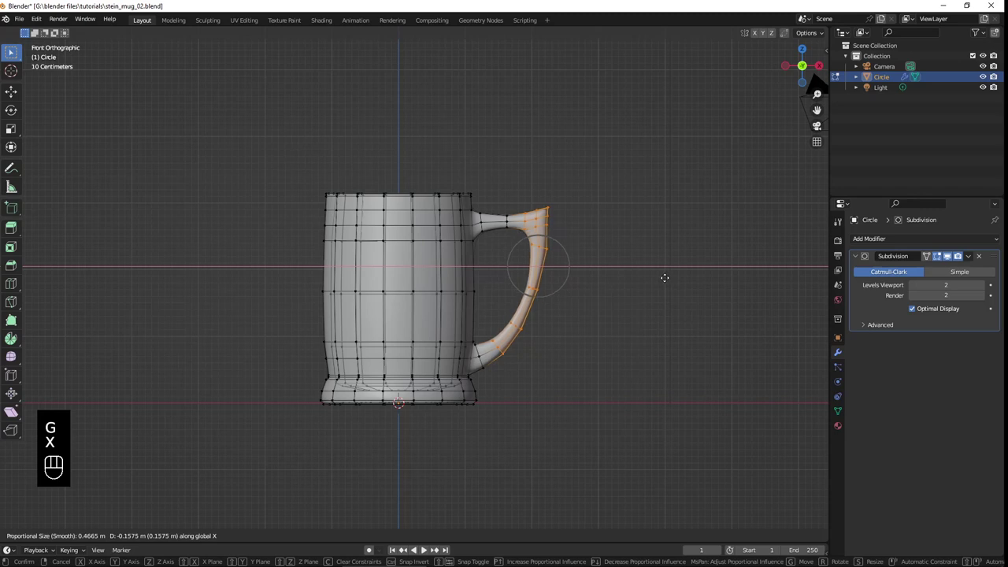
pyautogui.scroll(1, 661, 278)
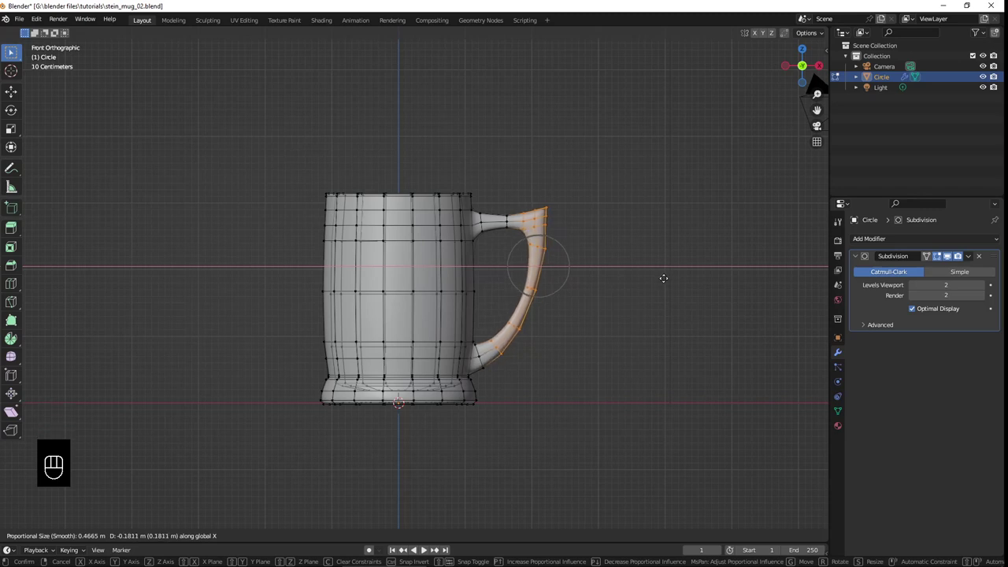
pyautogui.click(663, 278)
# Step: Select only the vertex ring in the middle of the handle's upper arm and nudge it slightly toward the mug body
pyautogui.press('a')
pyautogui.press('a')
pyautogui.press('b')
pyautogui.moveTo(482, 207); pyautogui.dragTo(523, 236)
pyautogui.press('g')
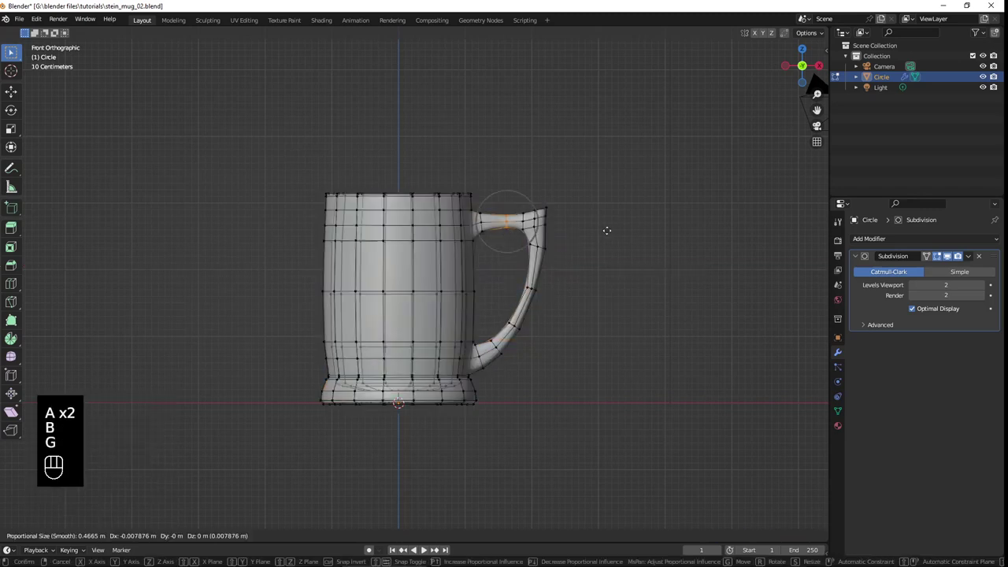
pyautogui.click(601, 231)
# Step: Return to Object Mode and save stein_mug_02.blend
pyautogui.press('Tab')
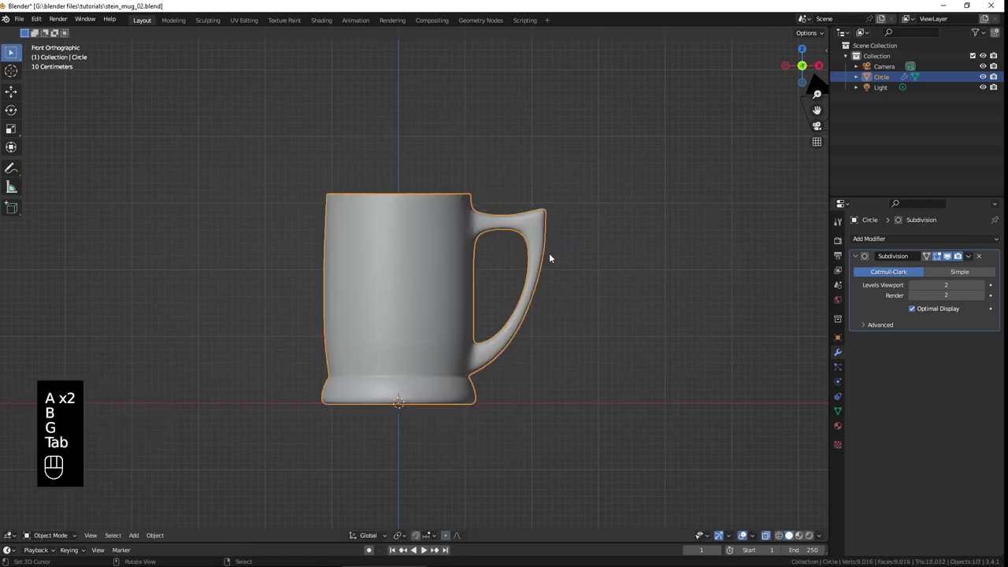
pyautogui.moveTo(549, 253); pyautogui.dragTo(499, 257, button='middle')
pyautogui.hotkey('ctrl', 's')
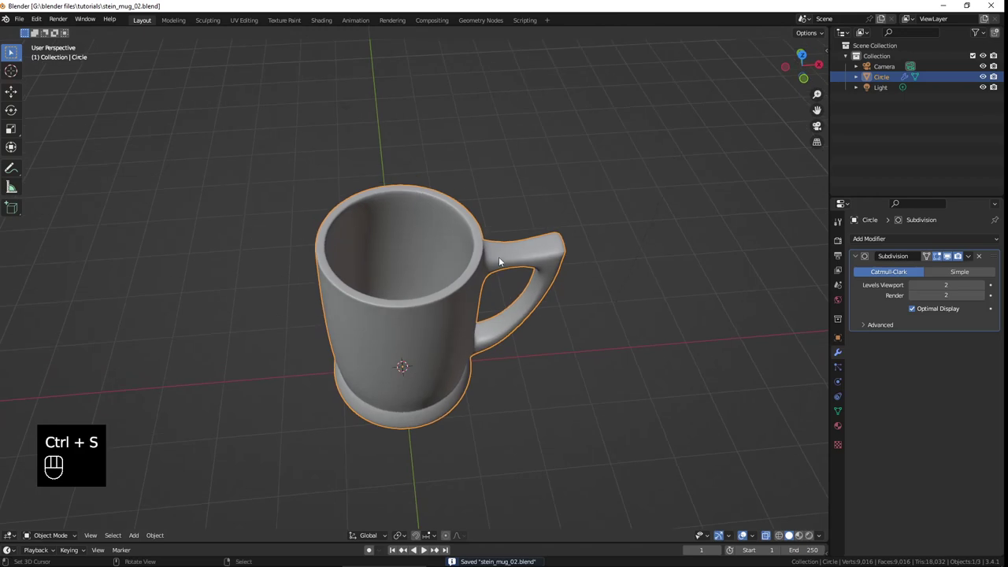
# Step: Add a new material to the mug and set its base color to a pale cream yellow
pyautogui.click(840, 426)
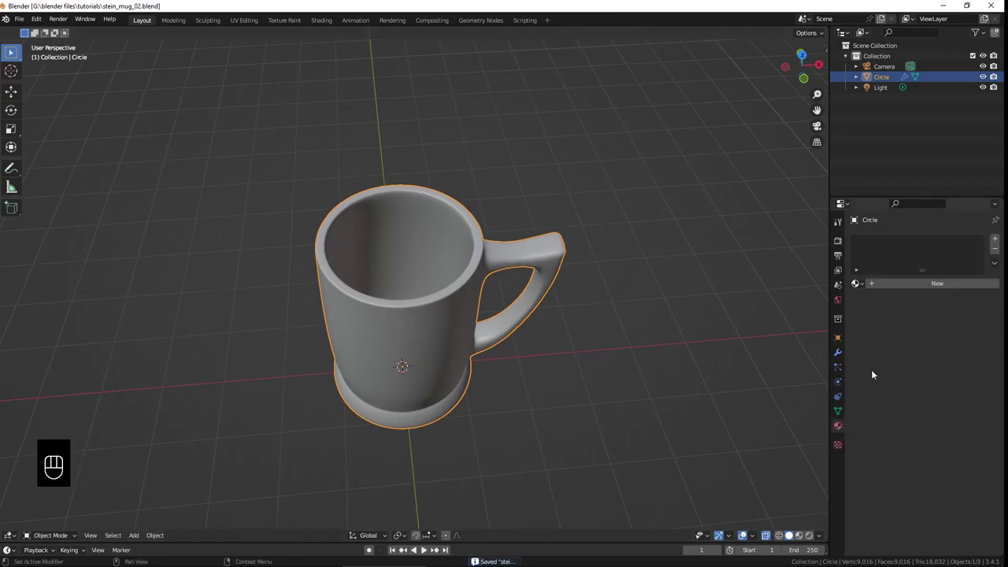
pyautogui.click(905, 283)
pyautogui.click(934, 394)
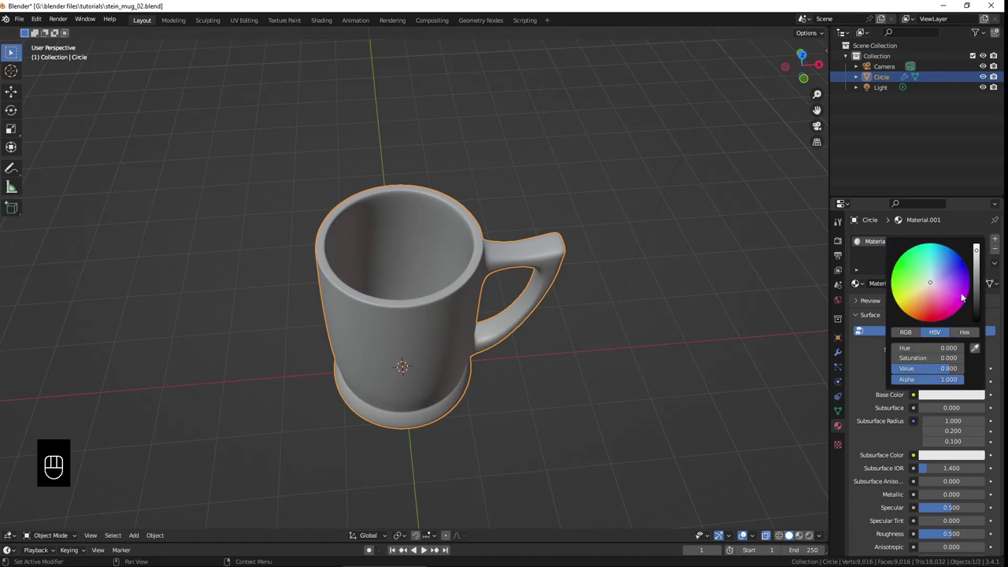
pyautogui.click(923, 289)
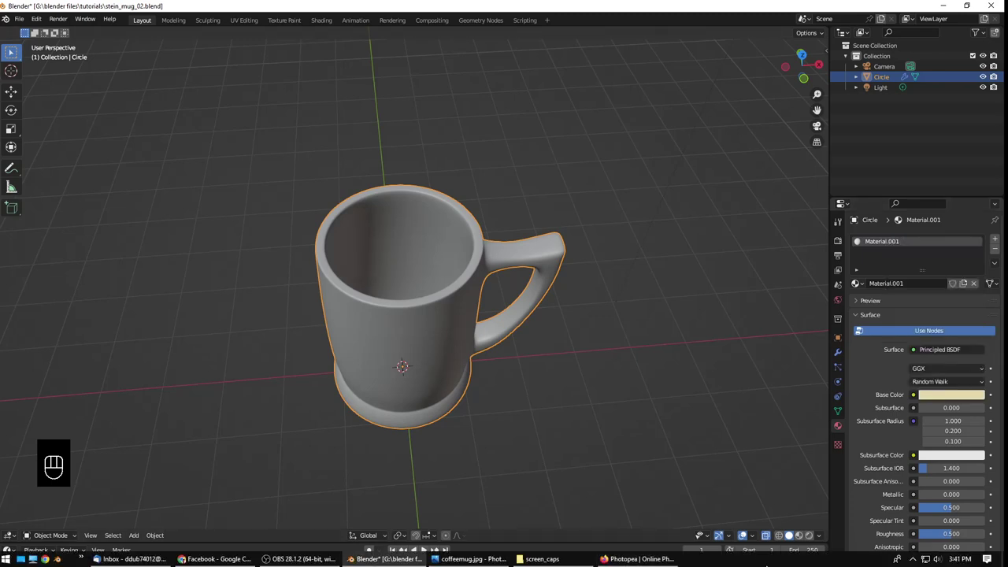
# Step: Switch the viewport to Material Preview shading and view the colored mug from several angles
pyautogui.moveTo(770, 379); pyautogui.dragTo(567, 362, button='middle')
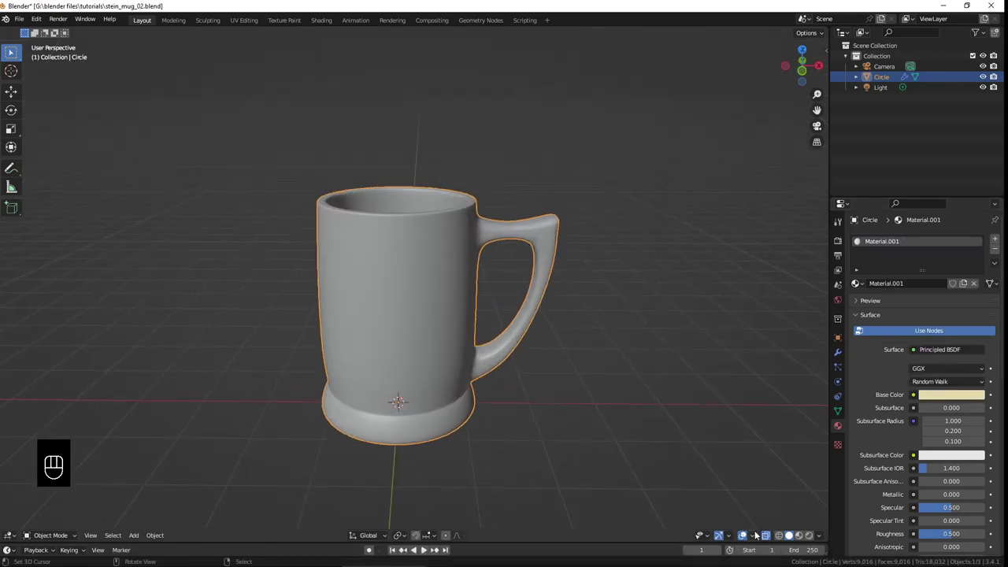
pyautogui.click(799, 536)
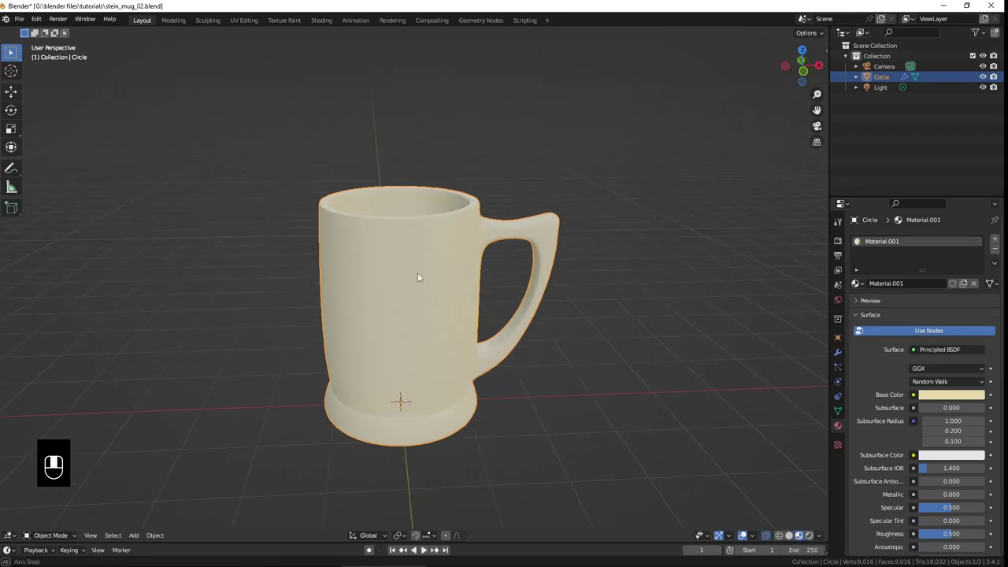
pyautogui.moveTo(417, 273); pyautogui.dragTo(466, 293, button='middle')
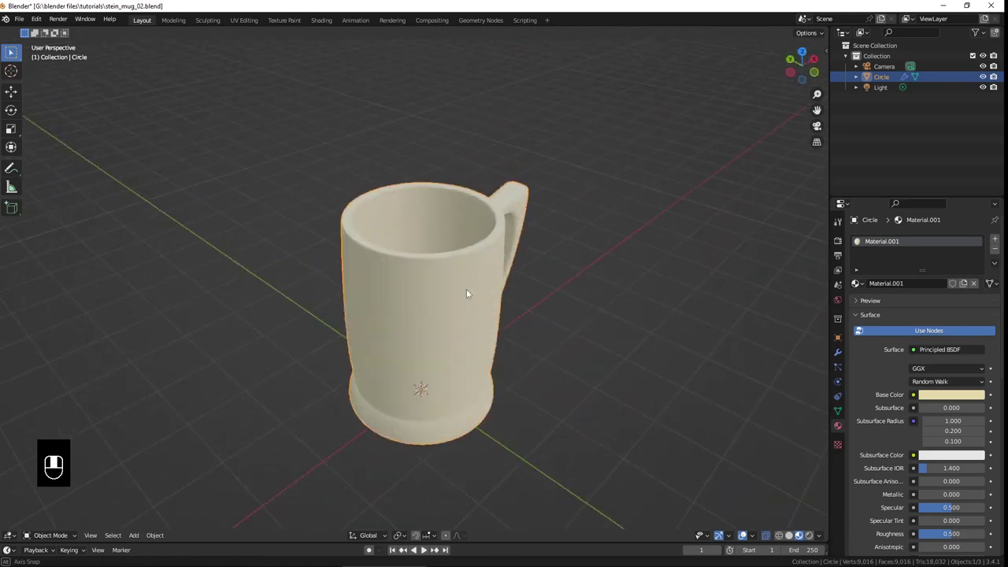
# Step: Turn on Scene Lights and Scene World for the material preview, and select the point light above the mug
pyautogui.click(820, 535)
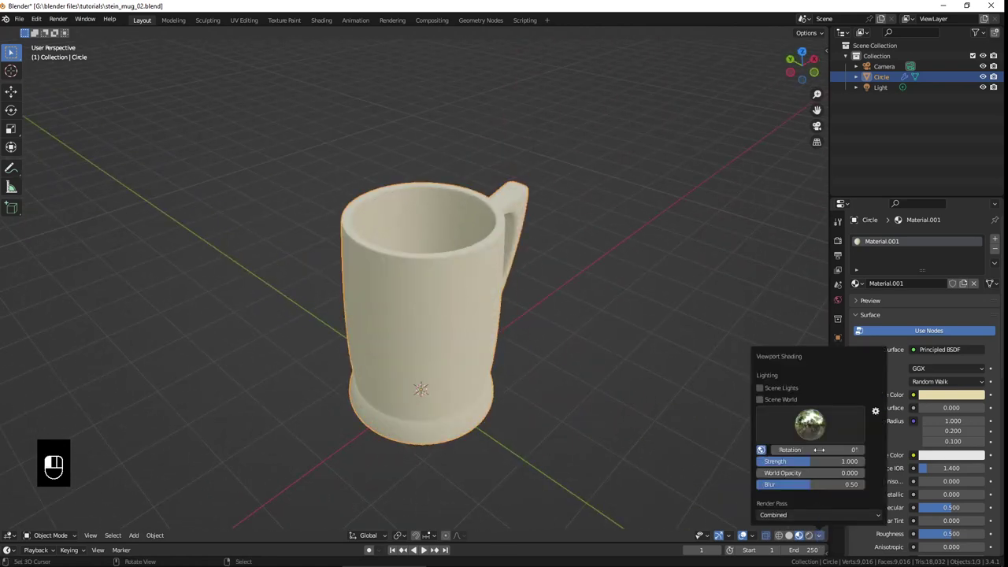
pyautogui.click(761, 388)
pyautogui.click(760, 399)
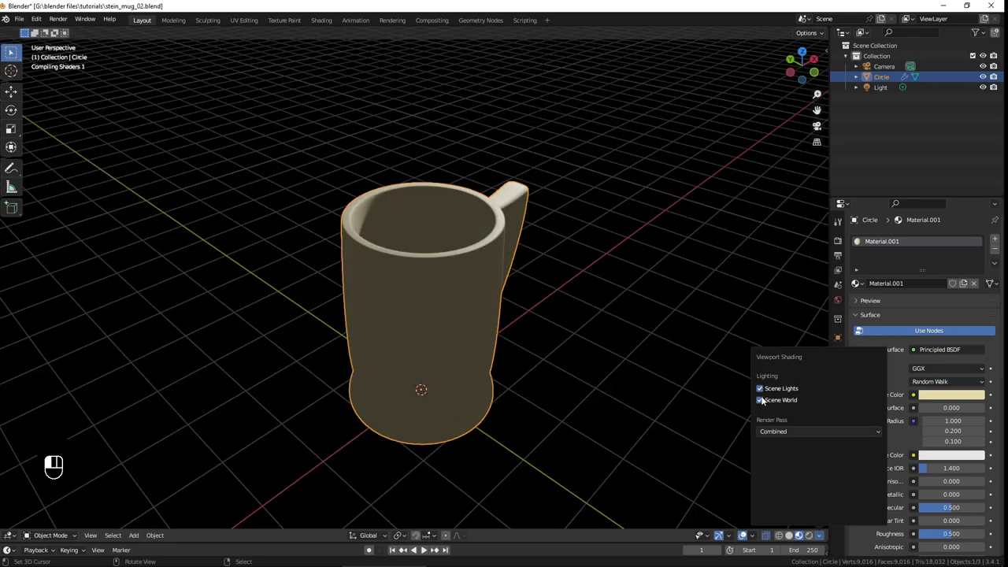
pyautogui.moveTo(533, 301); pyautogui.dragTo(433, 266, button='middle')
pyautogui.scroll(-8, 433, 262)
pyautogui.moveTo(455, 313); pyautogui.dragTo(423, 336, button='middle')
pyautogui.scroll(5, 424, 337)
pyautogui.scroll(-2, 437, 339)
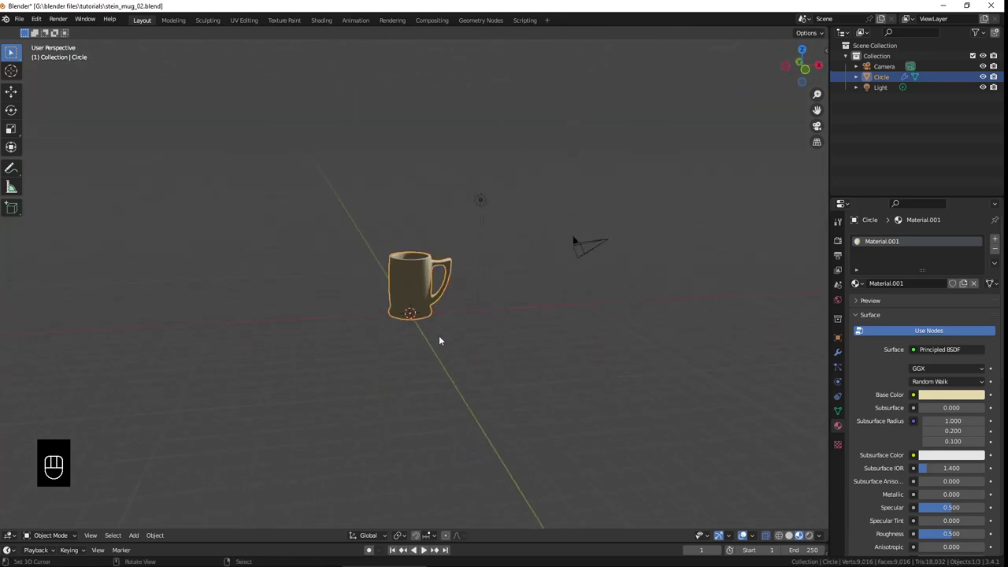
pyautogui.click(480, 198)
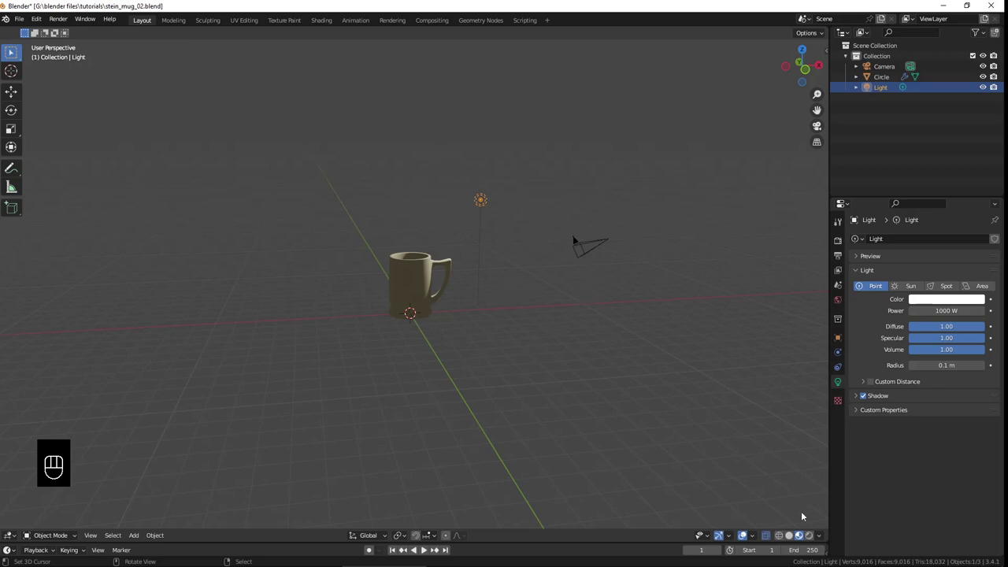
# Step: Turn off Scene Lights and Scene World in the viewport shading settings
pyautogui.click(819, 535)
pyautogui.click(762, 471)
pyautogui.click(762, 482)
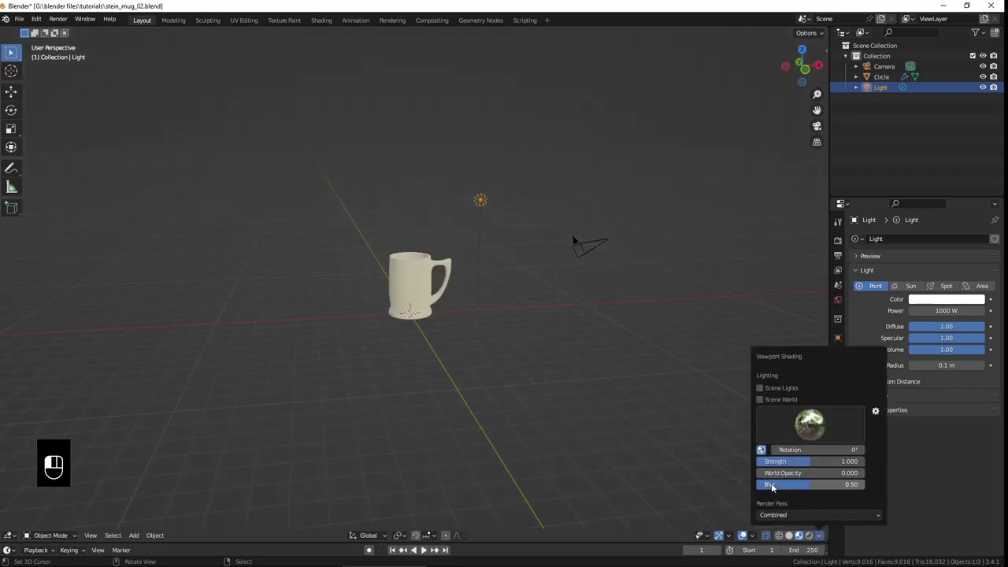
# Step: Open the mug in Edit Mode and select the edge loop around the inside of its rim
pyautogui.moveTo(524, 308); pyautogui.dragTo(498, 309, button='middle')
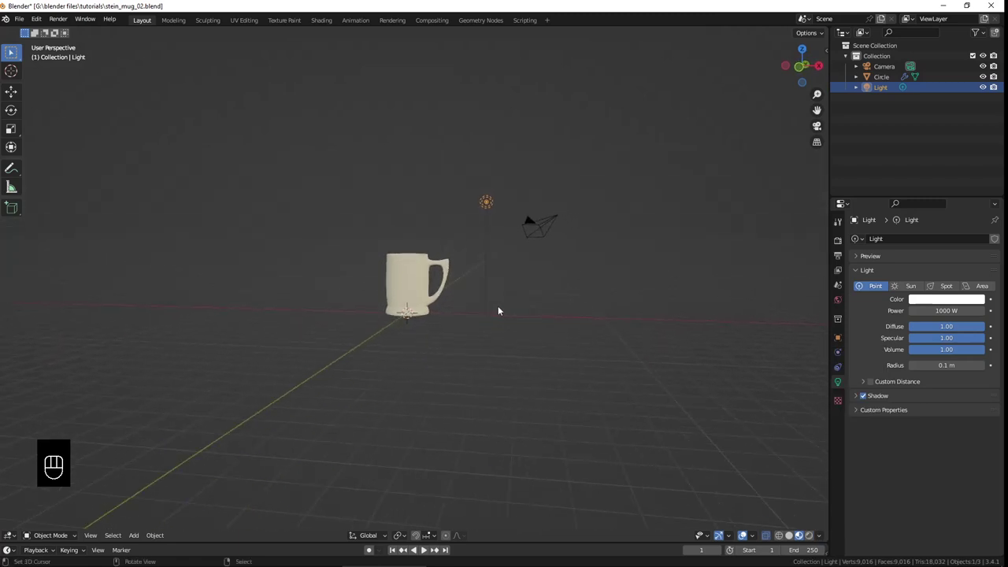
pyautogui.press('KP_1')
pyautogui.scroll(5, 399, 301)
pyautogui.keyDown('shift'); pyautogui.moveTo(426, 275); pyautogui.dragTo(484, 301, button='middle'); pyautogui.keyUp('shift')
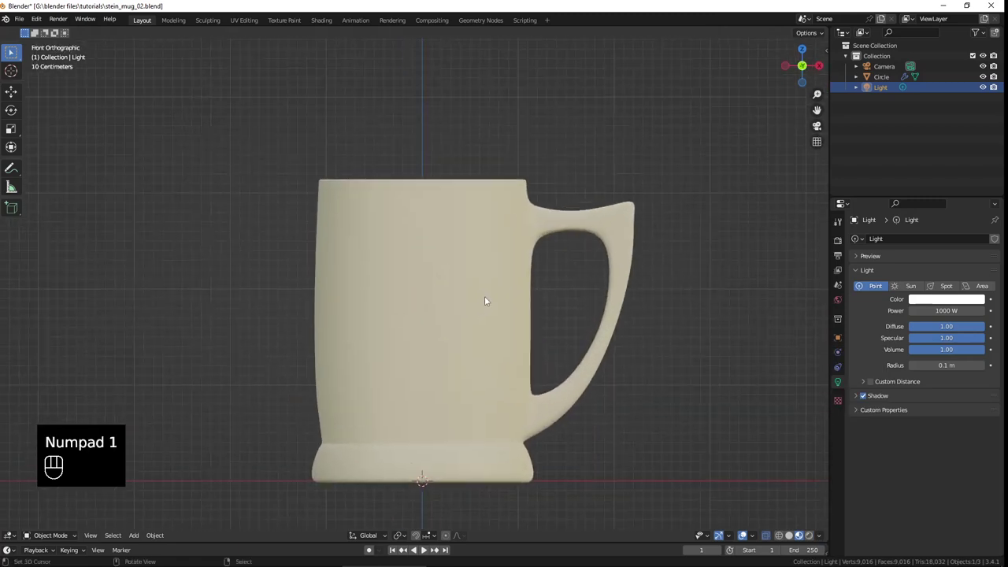
pyautogui.moveTo(475, 223); pyautogui.dragTo(479, 318, button='middle')
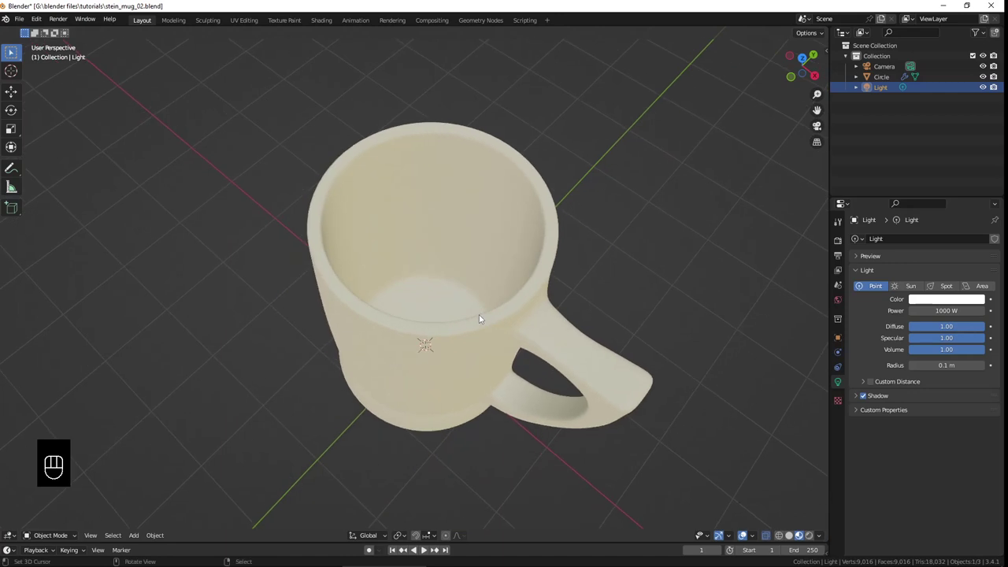
pyautogui.moveTo(375, 353); pyautogui.dragTo(415, 323, button='middle')
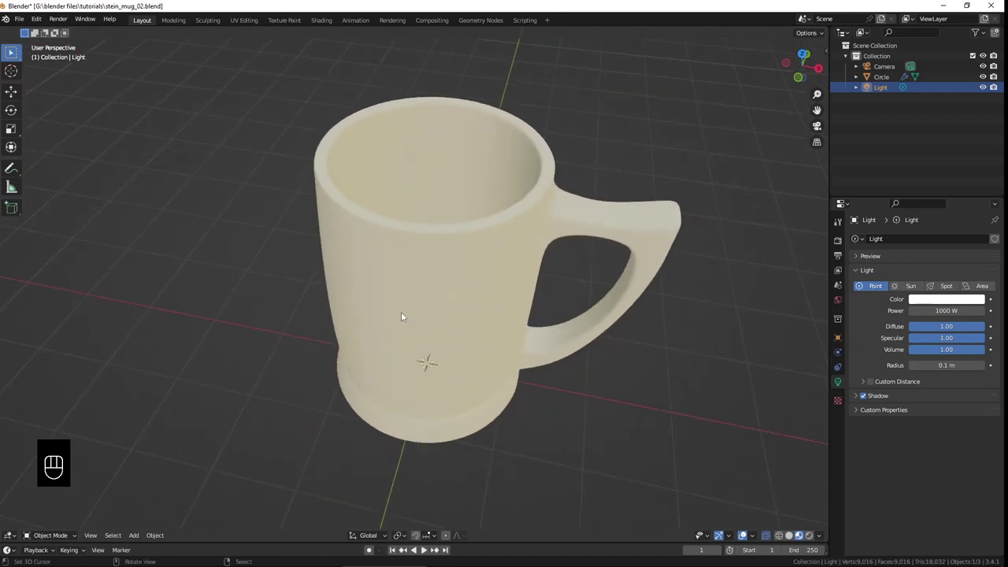
pyautogui.click(496, 260)
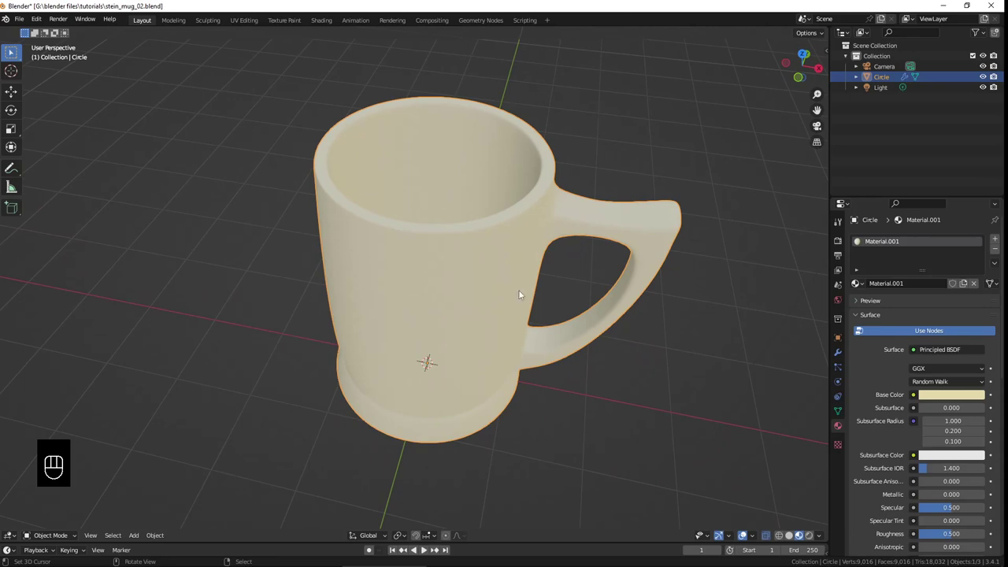
pyautogui.press('Tab')
pyautogui.moveTo(497, 261); pyautogui.dragTo(510, 272, button='middle')
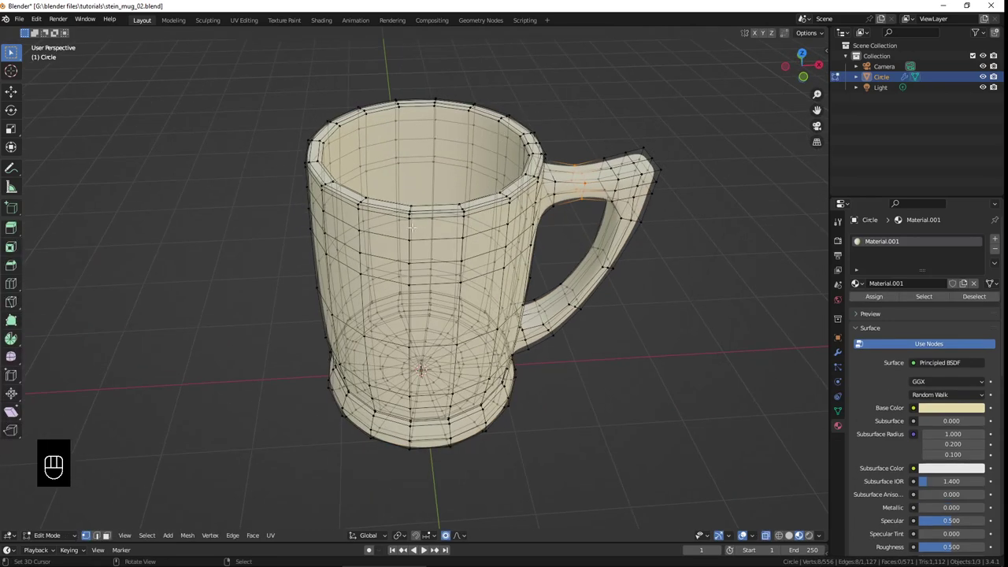
pyautogui.moveTo(374, 189); pyautogui.dragTo(370, 181, button='middle')
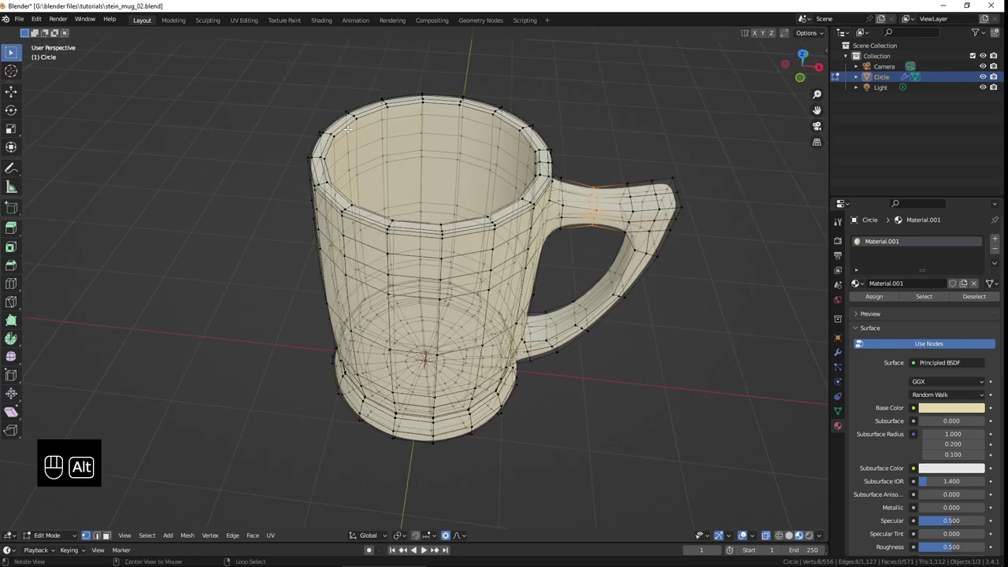
pyautogui.keyDown('alt'); pyautogui.click(380, 107); pyautogui.keyUp('alt')
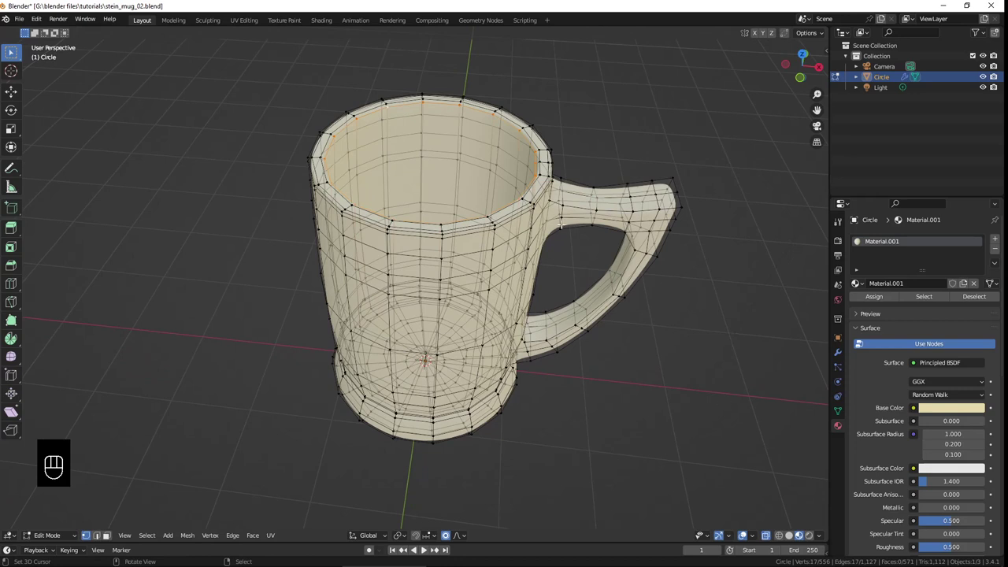
# Step: Switch the viewport to Solid shading and turn off X-Ray so the mug displays opaque
pyautogui.click(820, 536)
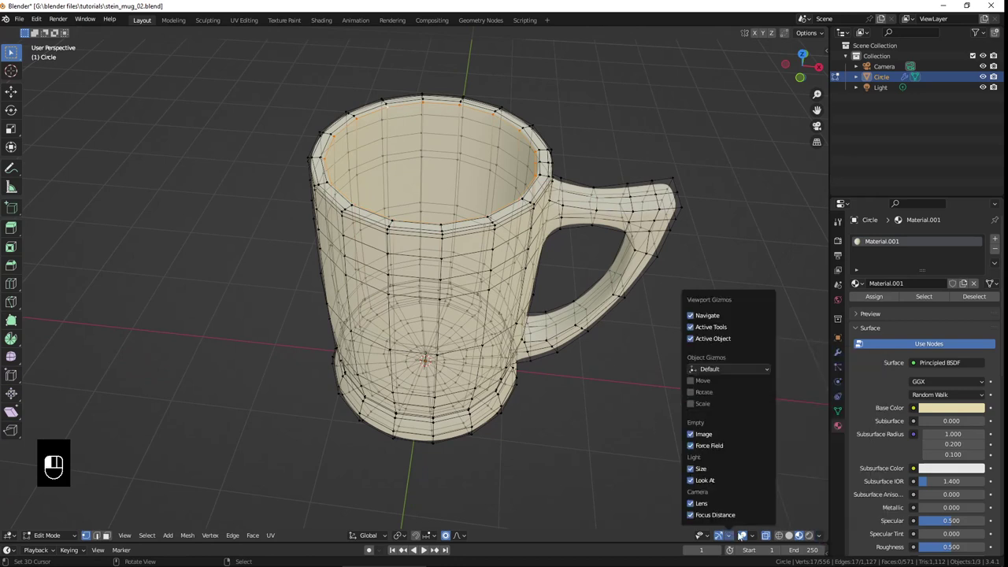
pyautogui.click(768, 540)
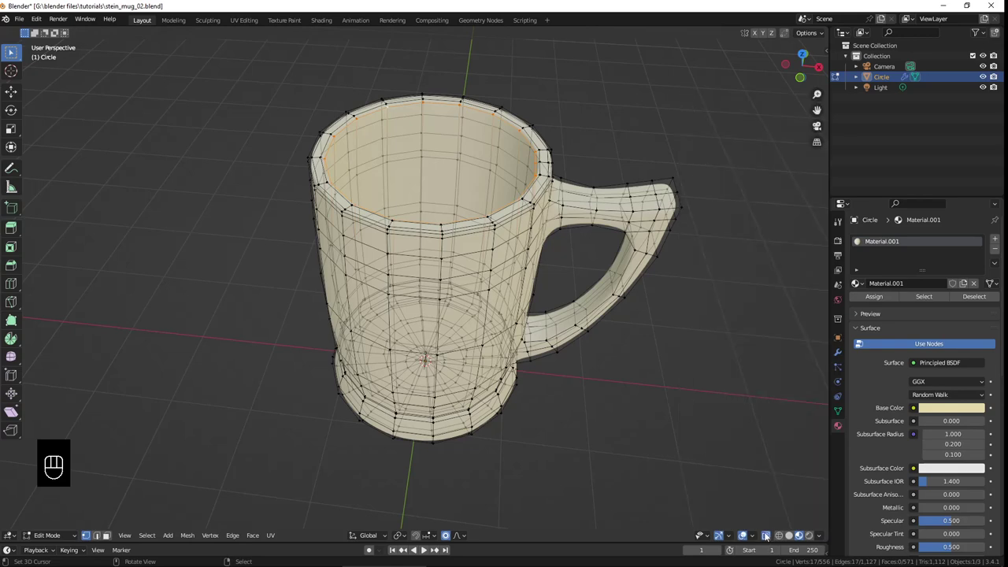
pyautogui.click(823, 536)
pyautogui.click(789, 537)
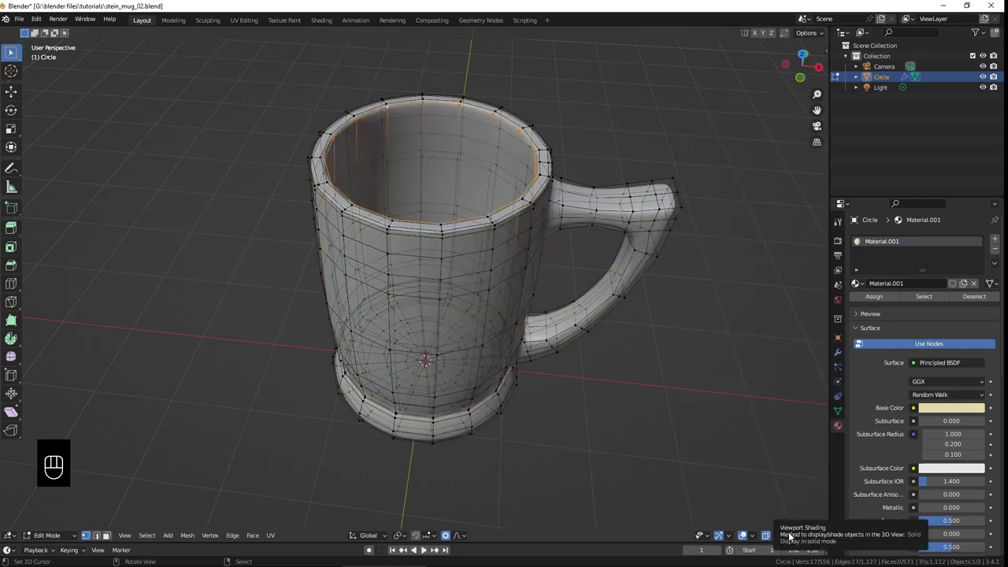
pyautogui.click(822, 537)
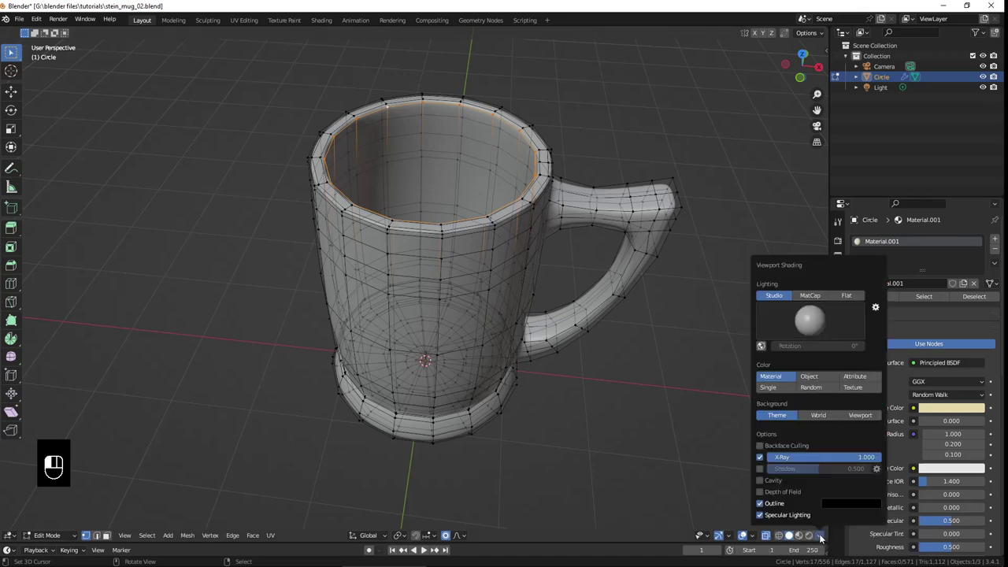
pyautogui.click(777, 459)
pyautogui.moveTo(534, 396)
pyautogui.mouseDown(button='middle')
pyautogui.moveTo(472, 288)
pyautogui.moveTo(485, 317)
pyautogui.moveTo(499, 304)
pyautogui.moveTo(536, 311)
pyautogui.mouseUp(button='middle')
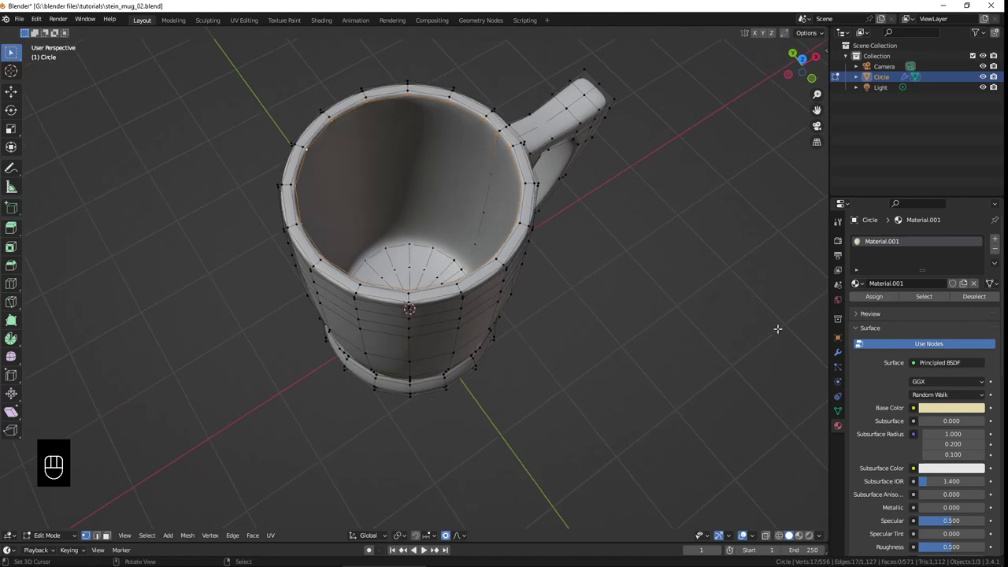
# Step: Enable On Cage for the mug's Subdivision modifier, keeping its viewport display on
pyautogui.click(838, 352)
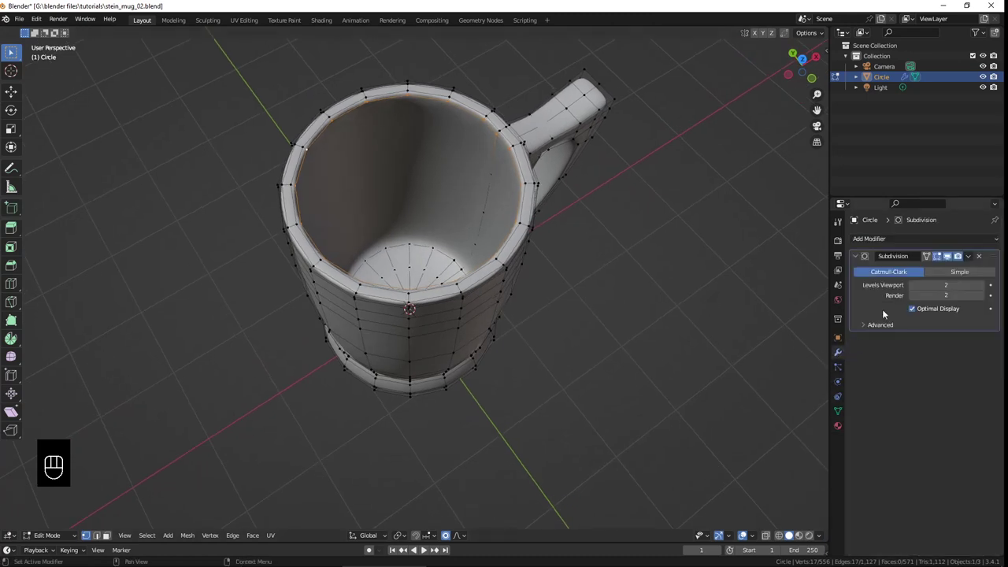
pyautogui.click(947, 257)
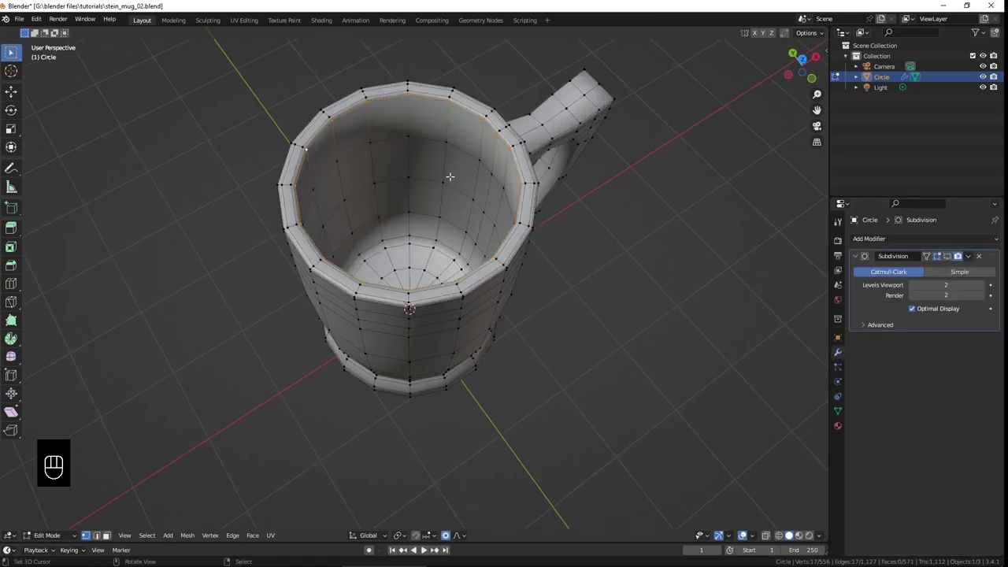
pyautogui.click(947, 257)
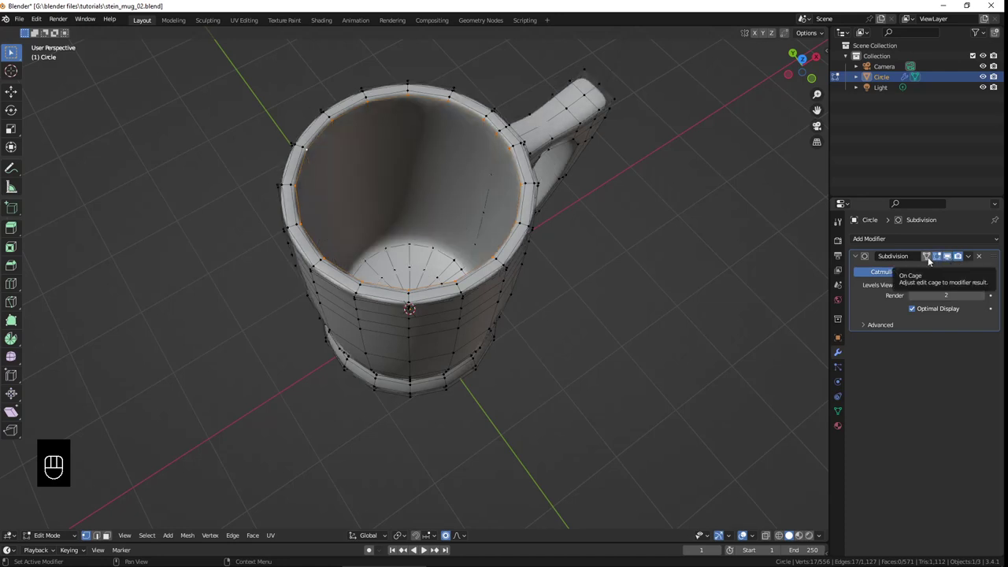
pyautogui.click(930, 260)
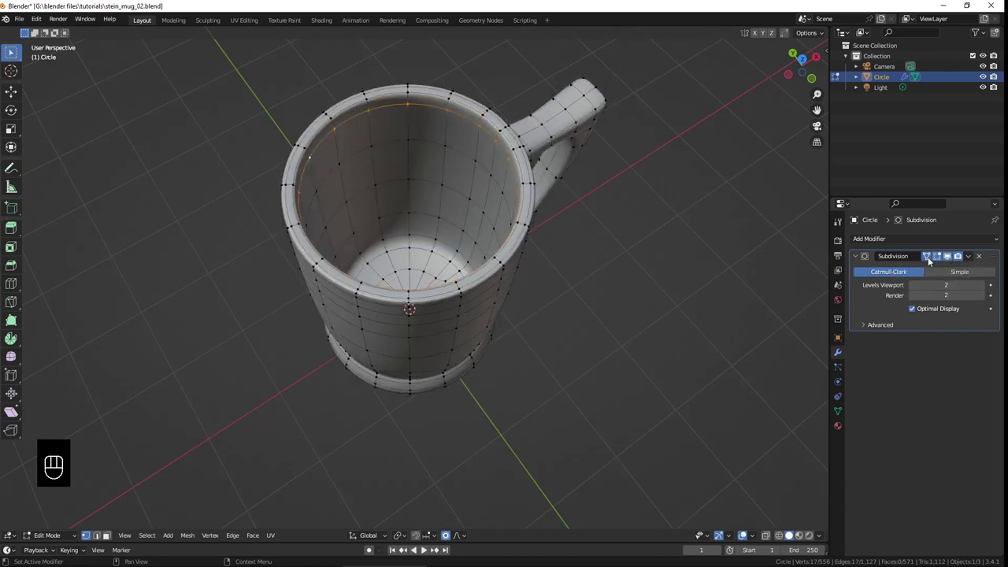
pyautogui.moveTo(575, 257); pyautogui.dragTo(495, 264, button='middle')
pyautogui.scroll(-4, 382, 251)
pyautogui.scroll(7, 441, 264)
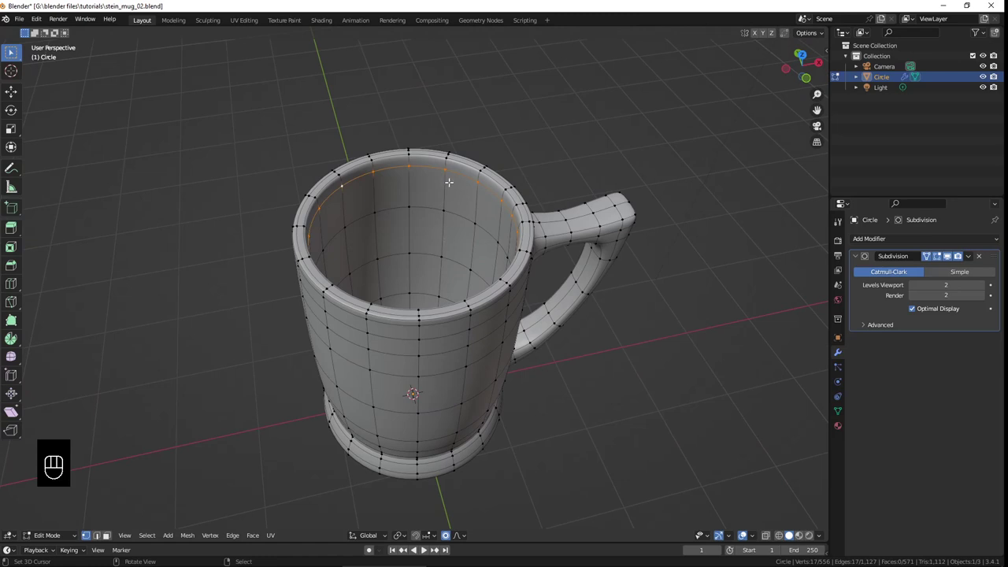
# Step: Mark the selected edge loop inside the mug's rim as a seam and select the whole mesh
pyautogui.hotkey('ctrl', 'e')
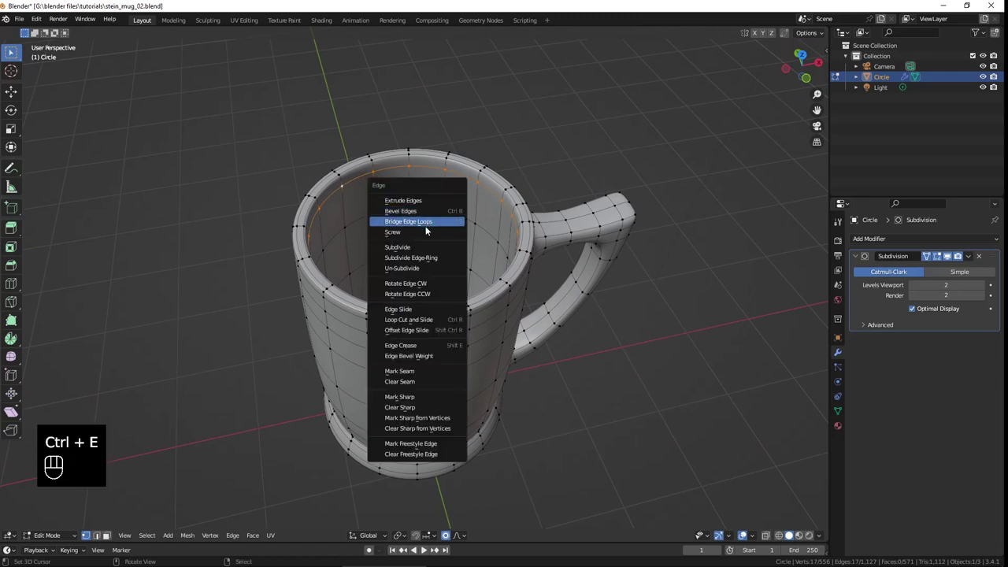
pyautogui.click(397, 371)
pyautogui.moveTo(413, 144); pyautogui.dragTo(432, 210, button='middle')
pyautogui.scroll(3, 432, 209)
pyautogui.press('a')
pyautogui.moveTo(446, 168); pyautogui.dragTo(438, 129, button='middle')
pyautogui.scroll(-3, 438, 130)
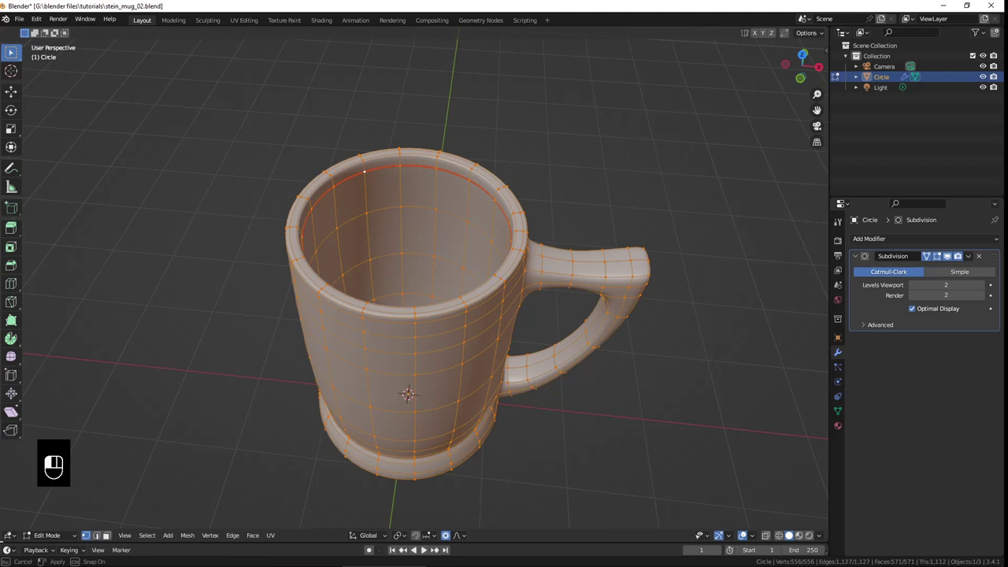
# Step: Enlarge the timeline, split the 3D viewport into two side-by-side areas and make the new area a UV Editor
pyautogui.moveTo(47, 544); pyautogui.dragTo(47, 512)
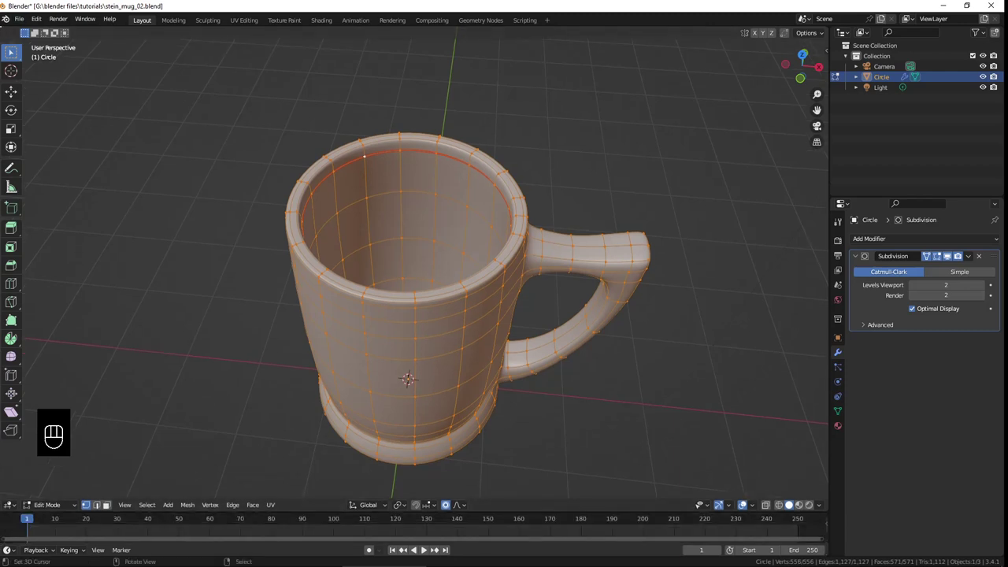
pyautogui.moveTo(3, 29); pyautogui.dragTo(295, 379)
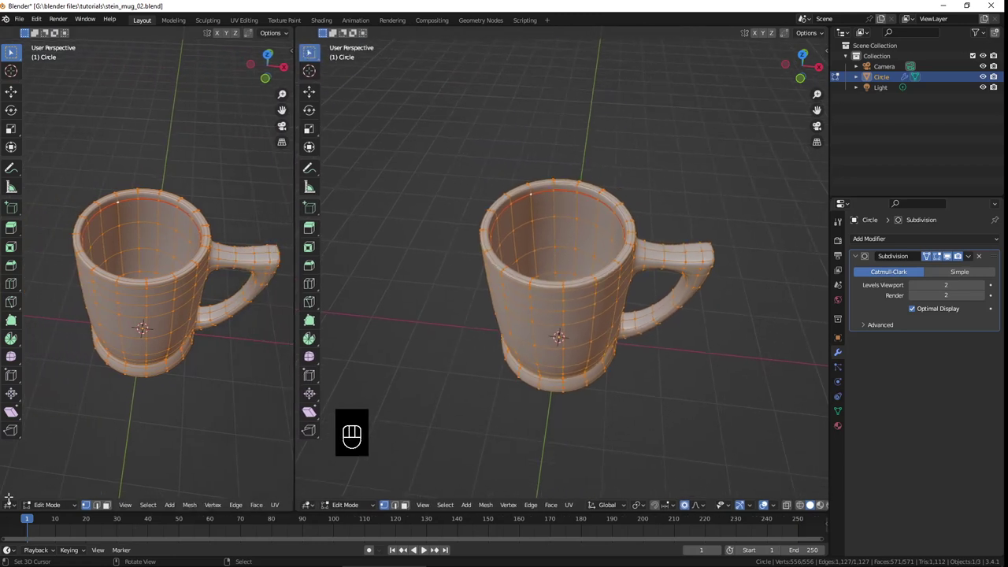
pyautogui.click(12, 505)
pyautogui.click(42, 423)
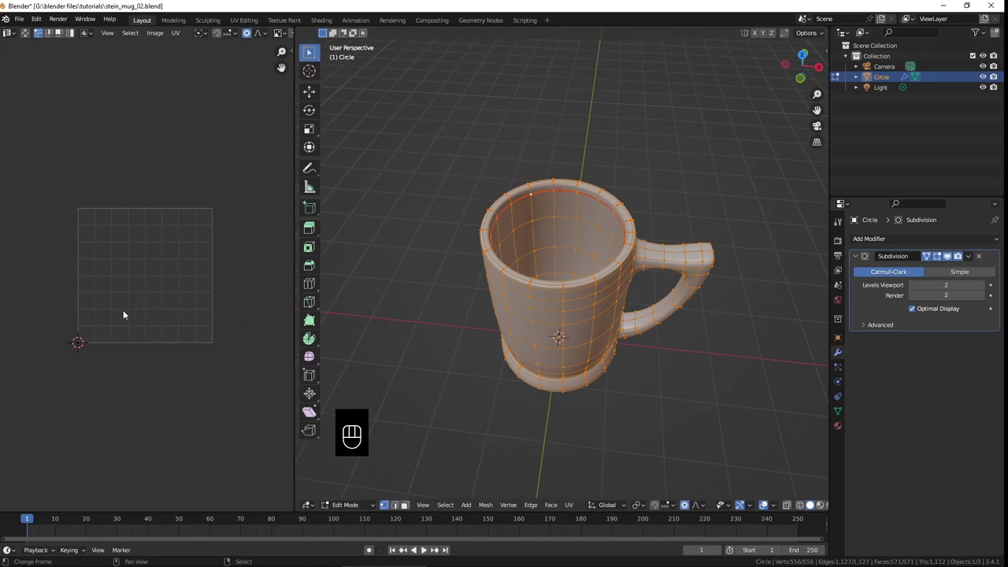
# Step: Unwrap the whole mug mesh with the Angle Based method and frame the resulting UV islands
pyautogui.press('u')
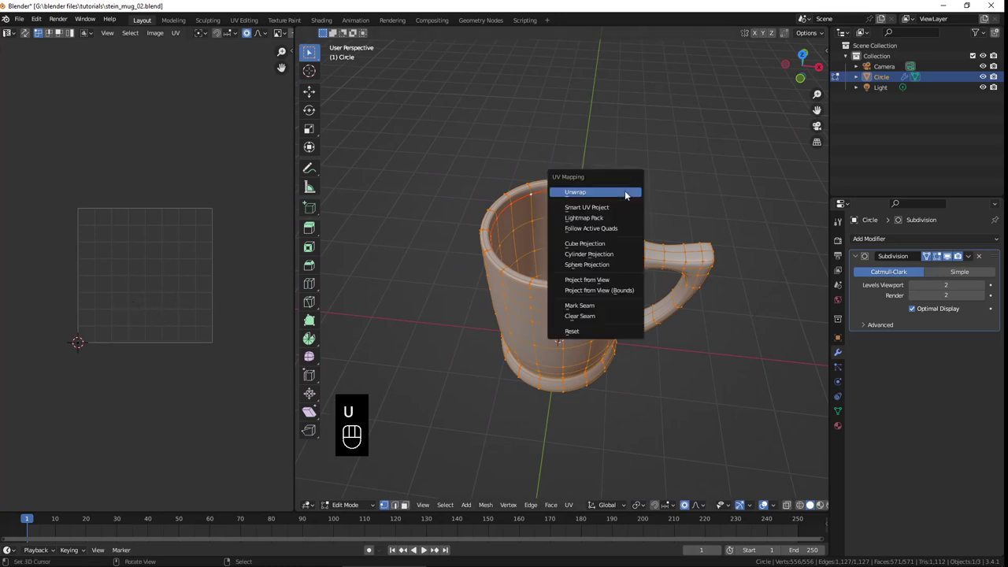
pyautogui.click(624, 192)
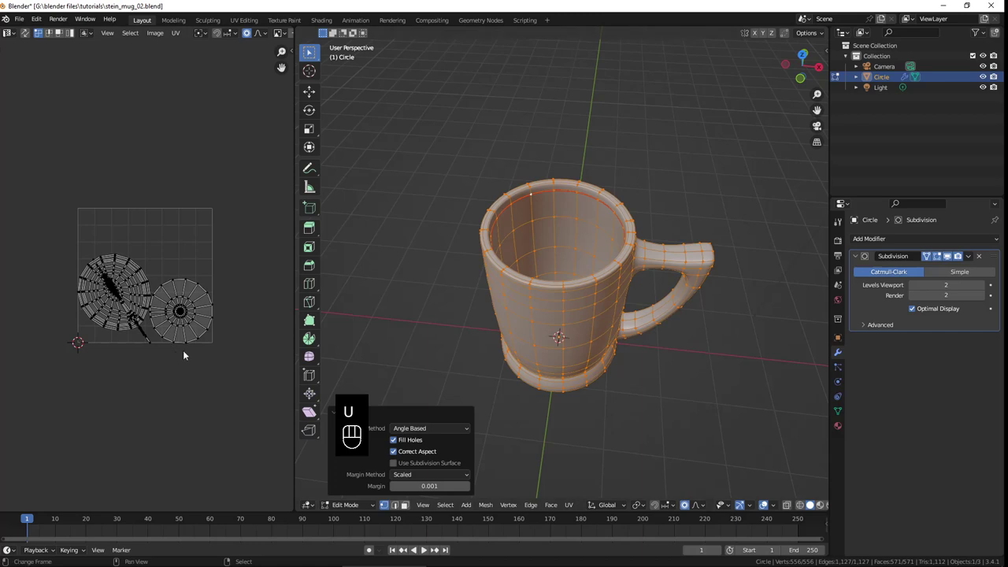
pyautogui.scroll(4, 182, 350)
pyautogui.keyDown('shift'); pyautogui.moveTo(204, 372); pyautogui.dragTo(199, 320, button='middle'); pyautogui.keyUp('shift')
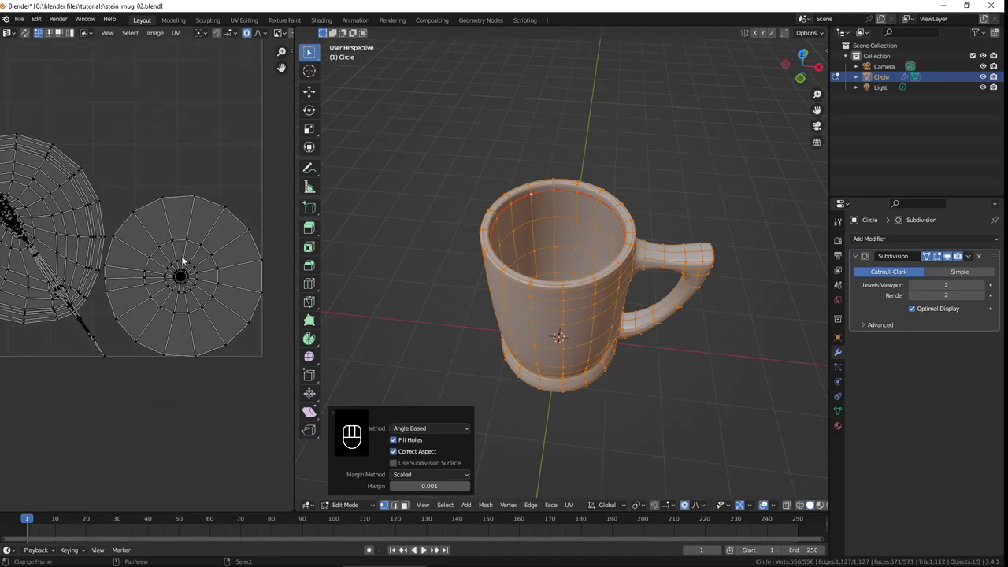
# Step: Compare the unwrapped UV islands with the mug's body, interior and handle from several angles
pyautogui.moveTo(370, 236); pyautogui.dragTo(426, 208, button='middle')
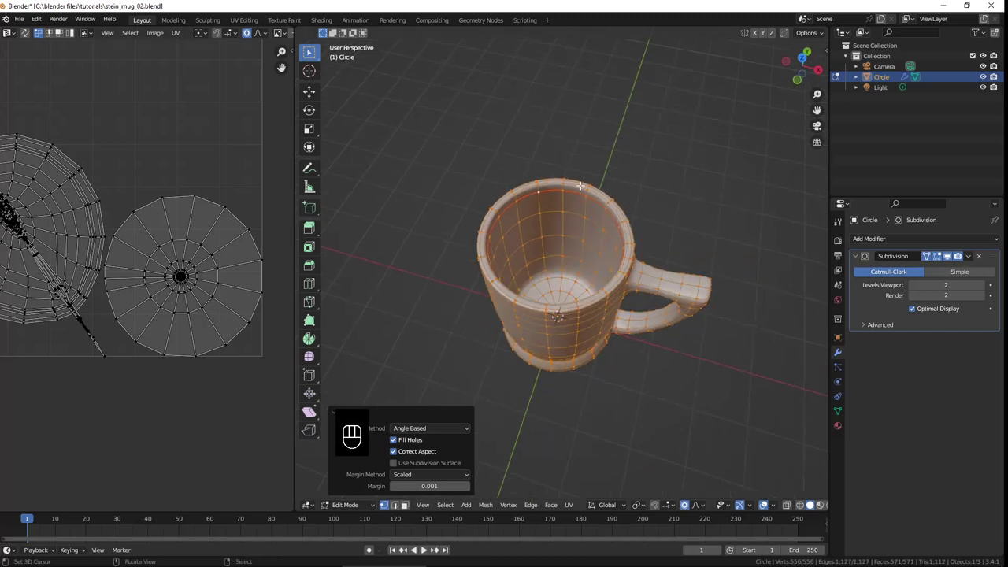
pyautogui.moveTo(77, 168); pyautogui.dragTo(85, 232, button='middle')
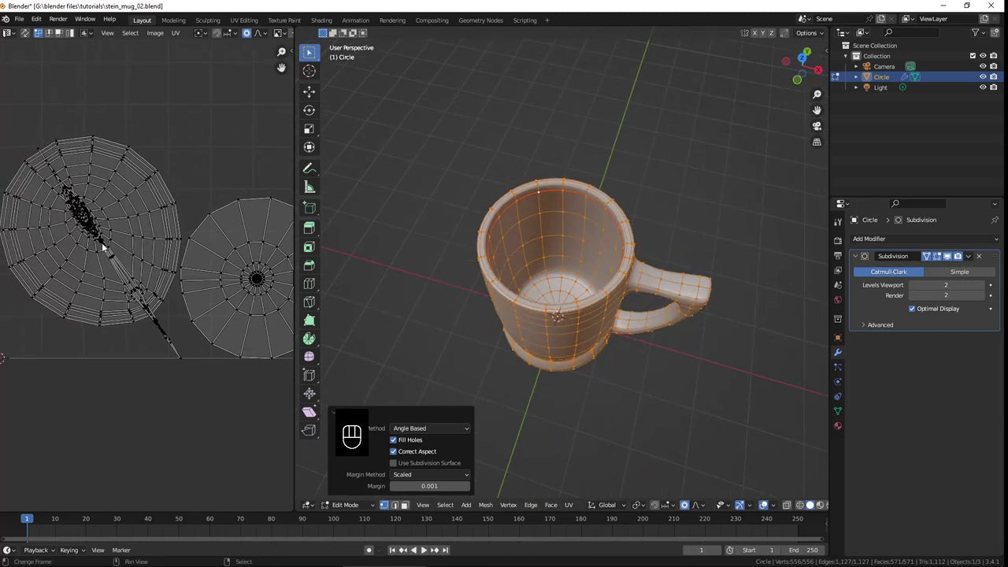
pyautogui.moveTo(617, 369); pyautogui.dragTo(657, 249, button='middle')
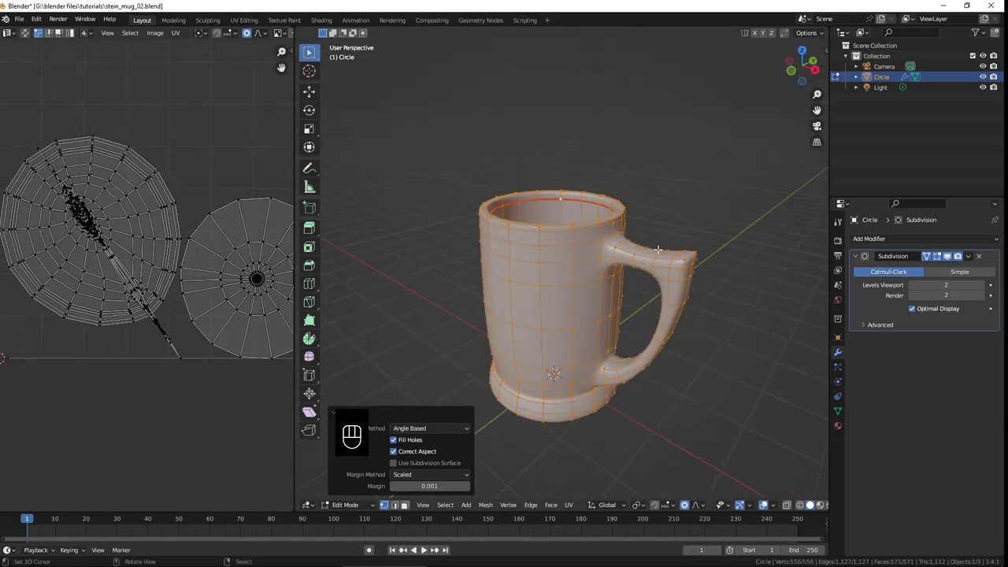
pyautogui.moveTo(669, 299); pyautogui.dragTo(500, 226, button='middle')
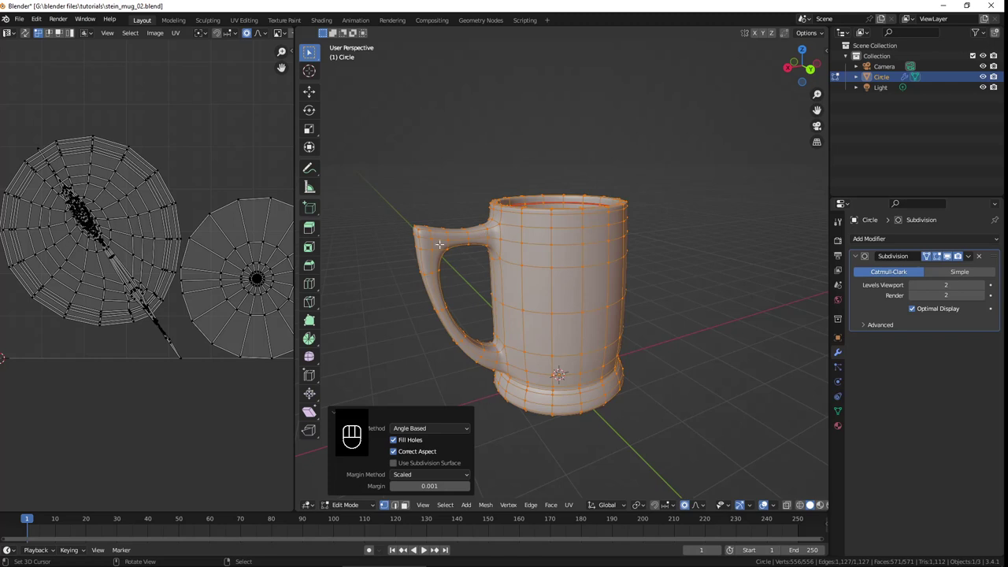
pyautogui.moveTo(452, 323); pyautogui.dragTo(568, 309, button='middle')
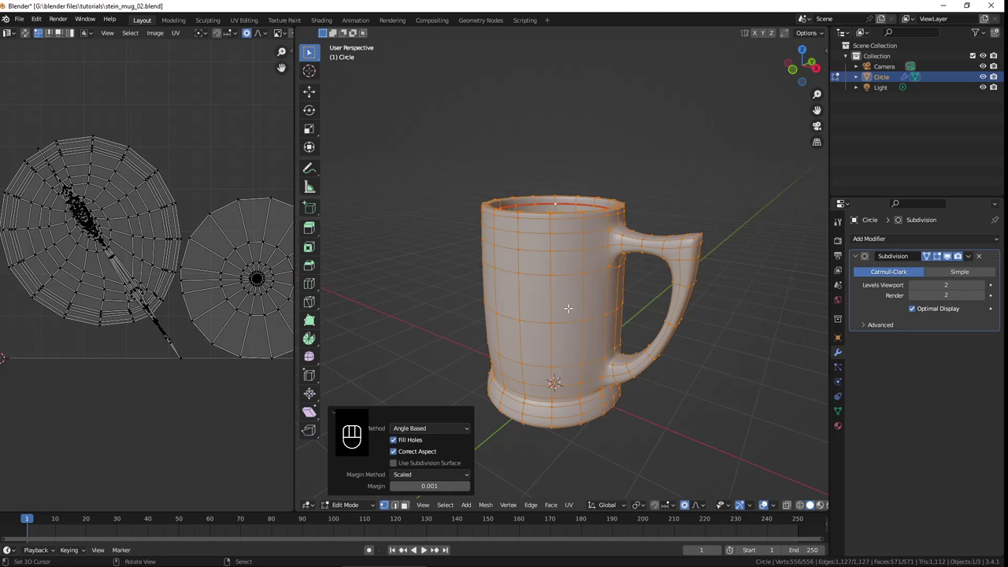
pyautogui.moveTo(675, 237); pyautogui.dragTo(512, 271, button='middle')
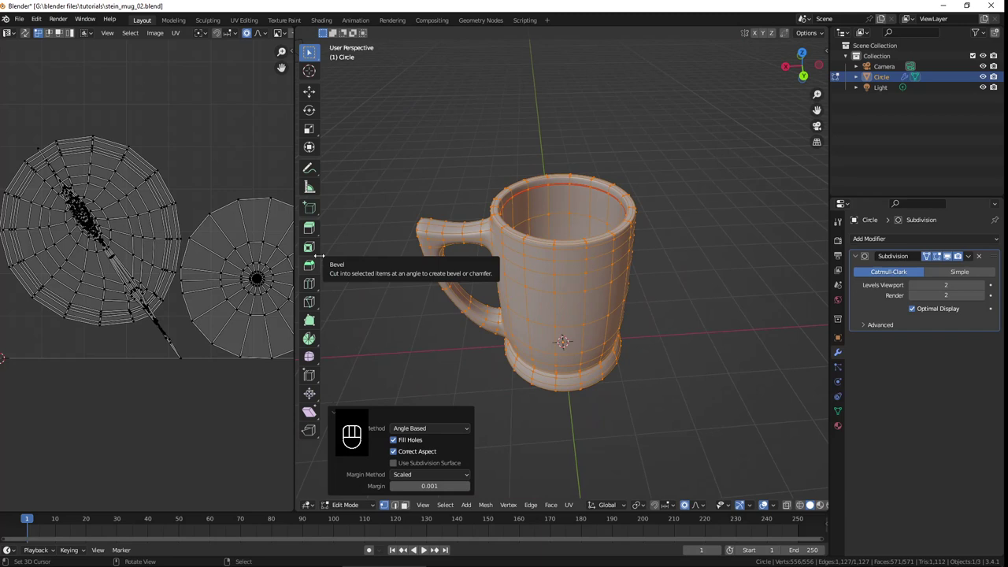
pyautogui.moveTo(416, 272); pyautogui.dragTo(677, 231, button='middle')
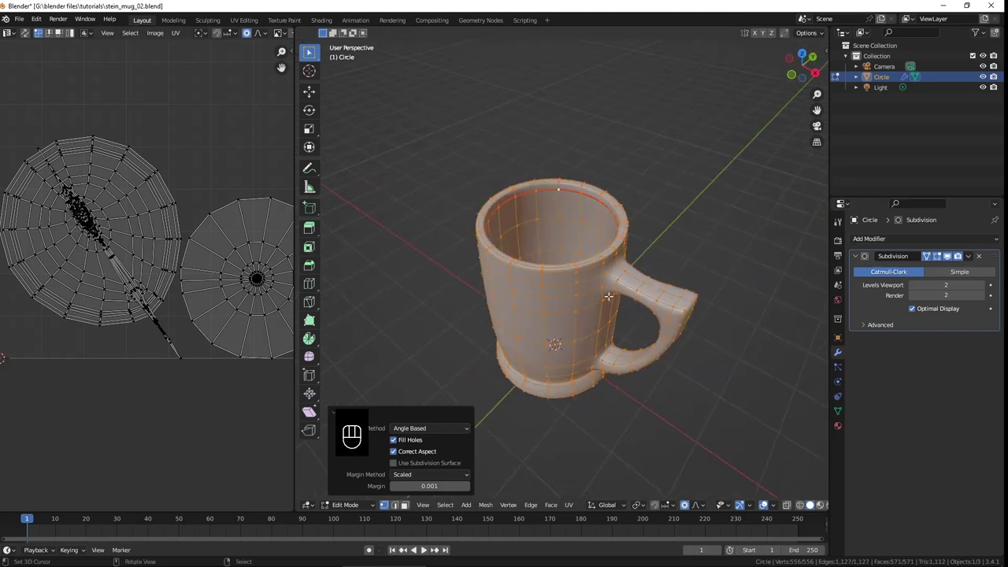
pyautogui.moveTo(620, 271); pyautogui.dragTo(553, 257, button='middle')
# Step: Select the whole mug mesh in front orthographic view and map its UVs with Project from View
pyautogui.press('alt')
pyautogui.keyDown('alt'); pyautogui.click(559, 288); pyautogui.keyUp('alt')
pyautogui.press('KP_1')
pyautogui.press('a')
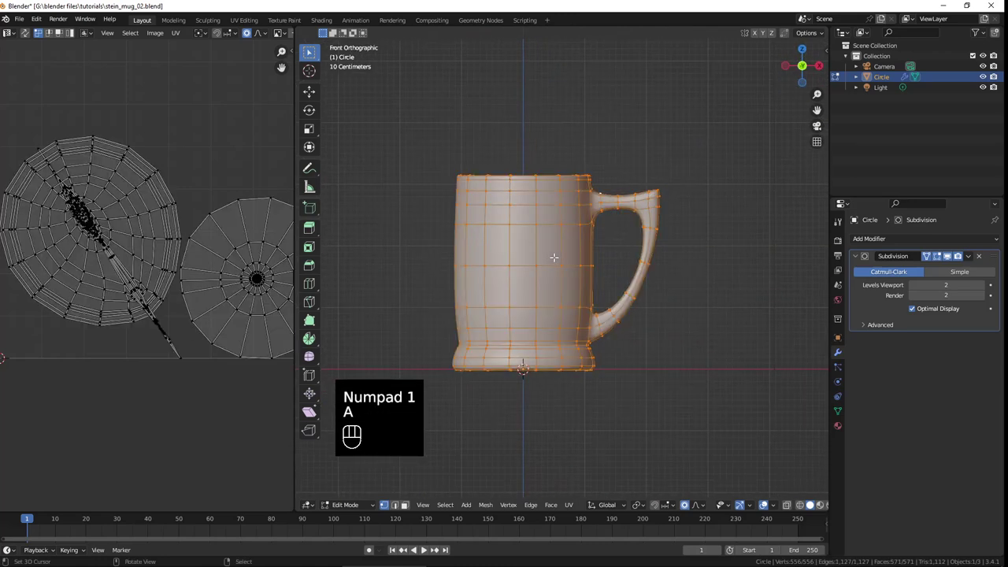
pyautogui.press('u')
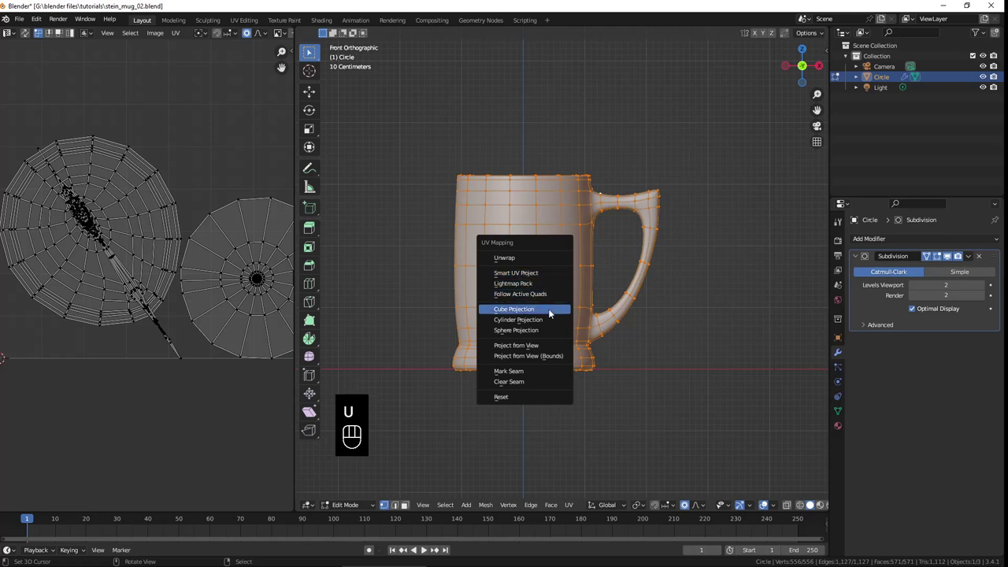
pyautogui.click(540, 348)
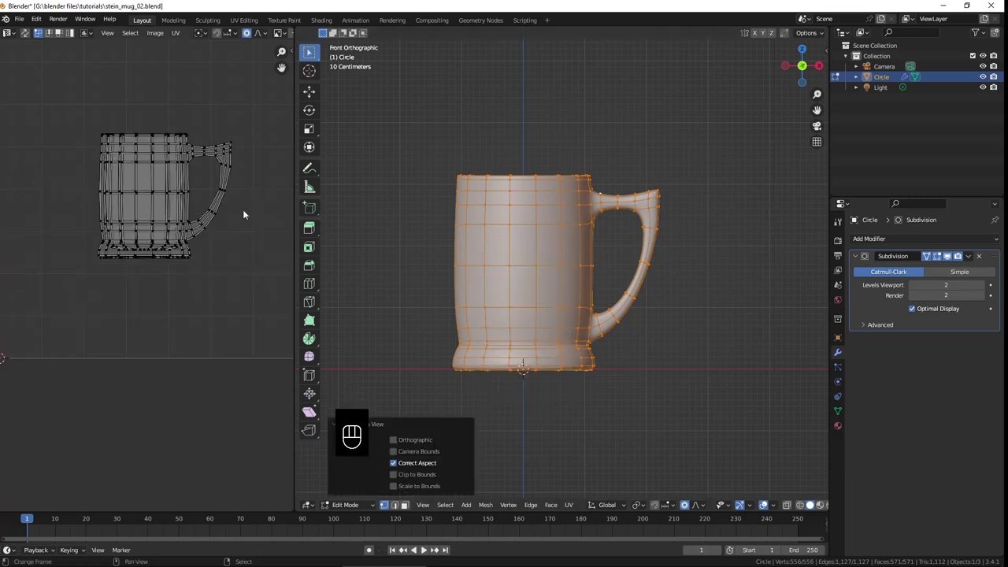
pyautogui.scroll(-4, 156, 195)
pyautogui.scroll(4, 168, 252)
pyautogui.scroll(1, 168, 252)
# Step: Select the vertical edge loop that runs down the mug's inner wall on the handle side
pyautogui.moveTo(427, 248); pyautogui.dragTo(562, 258, button='middle')
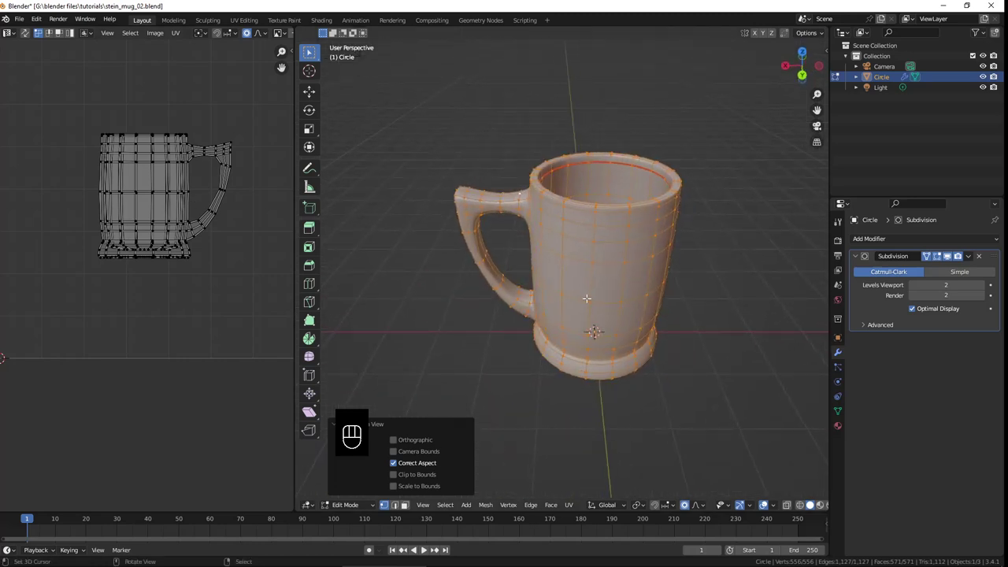
pyautogui.moveTo(587, 299); pyautogui.dragTo(469, 284, button='middle')
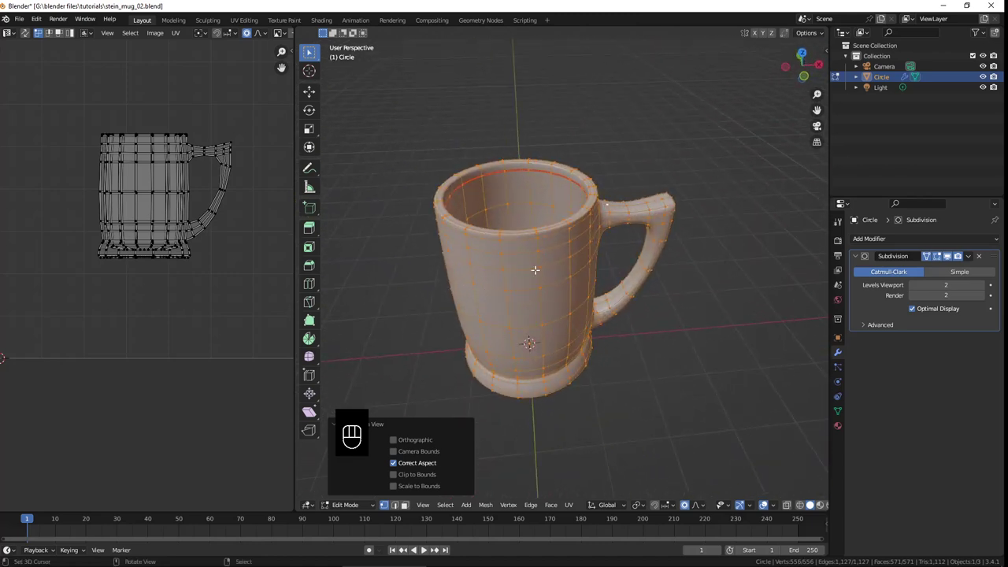
pyautogui.moveTo(535, 270); pyautogui.dragTo(590, 205, button='middle')
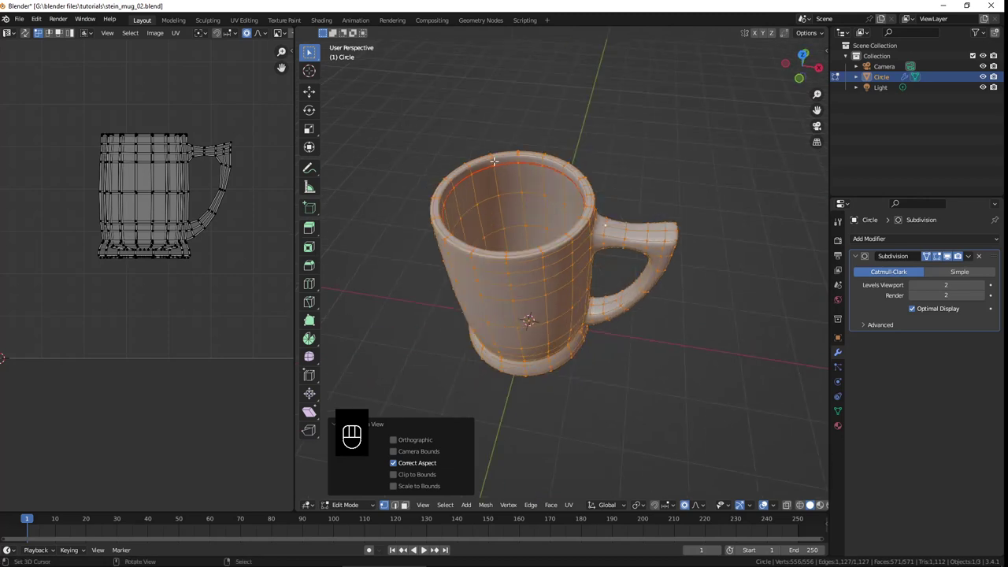
pyautogui.moveTo(526, 194); pyautogui.dragTo(536, 204, button='middle')
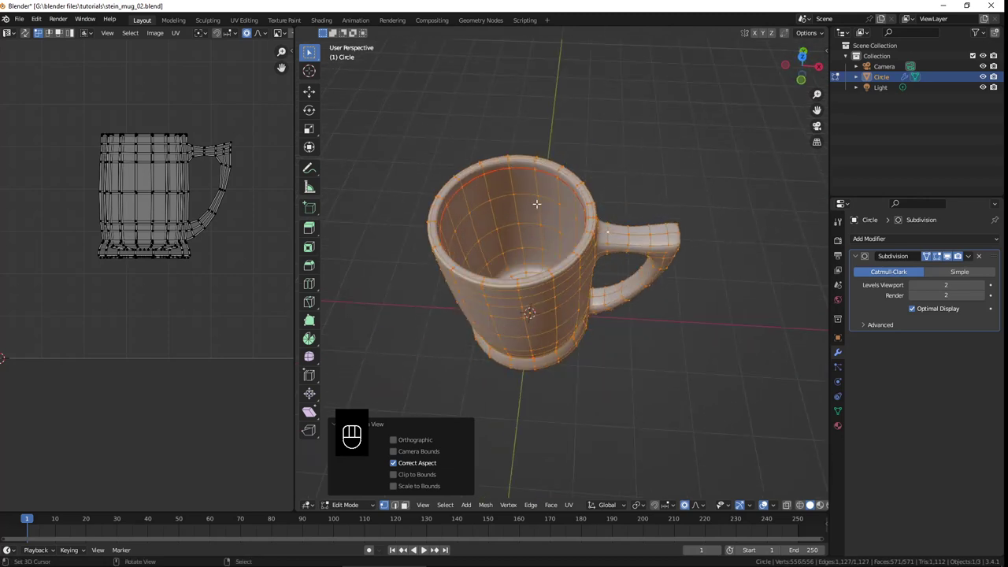
pyautogui.moveTo(511, 245); pyautogui.dragTo(612, 230, button='middle')
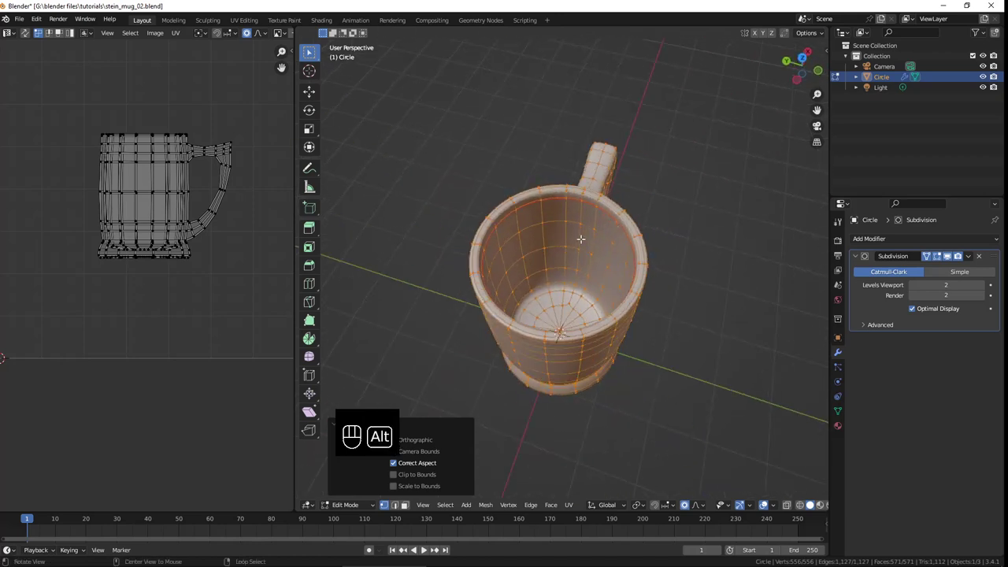
pyautogui.keyDown('alt'); pyautogui.click(582, 238); pyautogui.keyUp('alt')
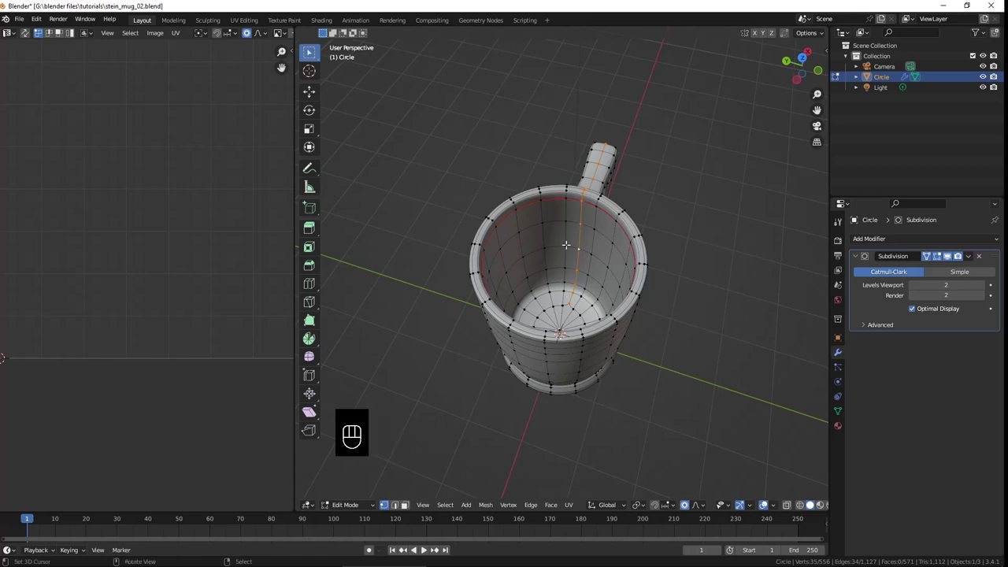
pyautogui.moveTo(592, 292); pyautogui.dragTo(631, 223, button='middle')
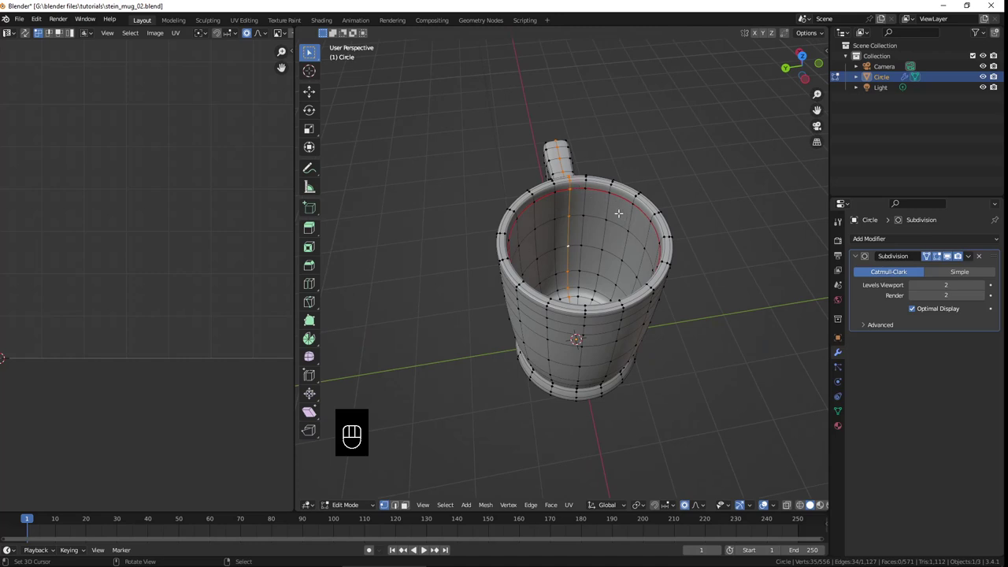
# Step: Select all linked interior faces of the mug, delimited by seam, and widen the 3D viewport
pyautogui.click(404, 505)
pyautogui.click(598, 234)
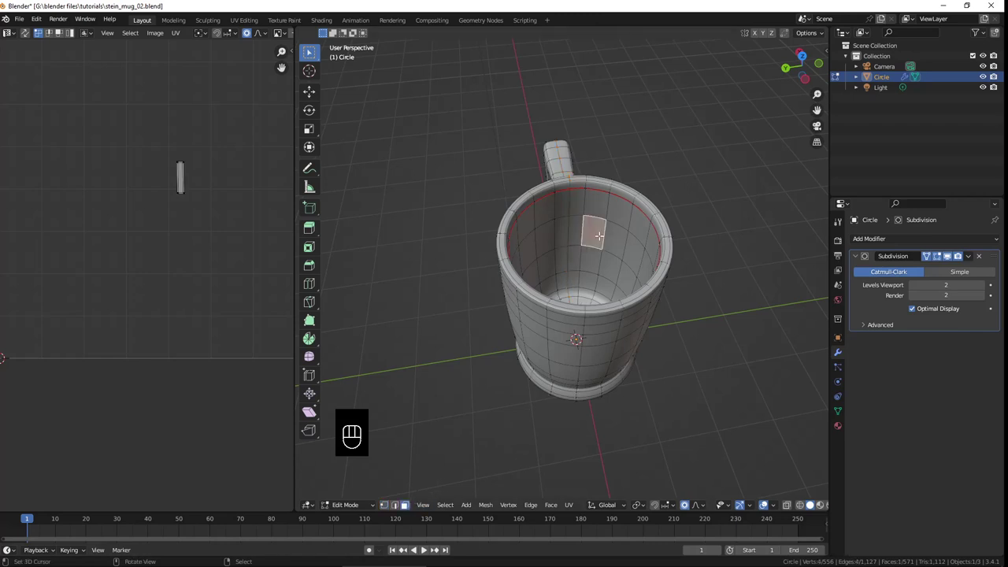
pyautogui.hotkey('ctrl', 'l')
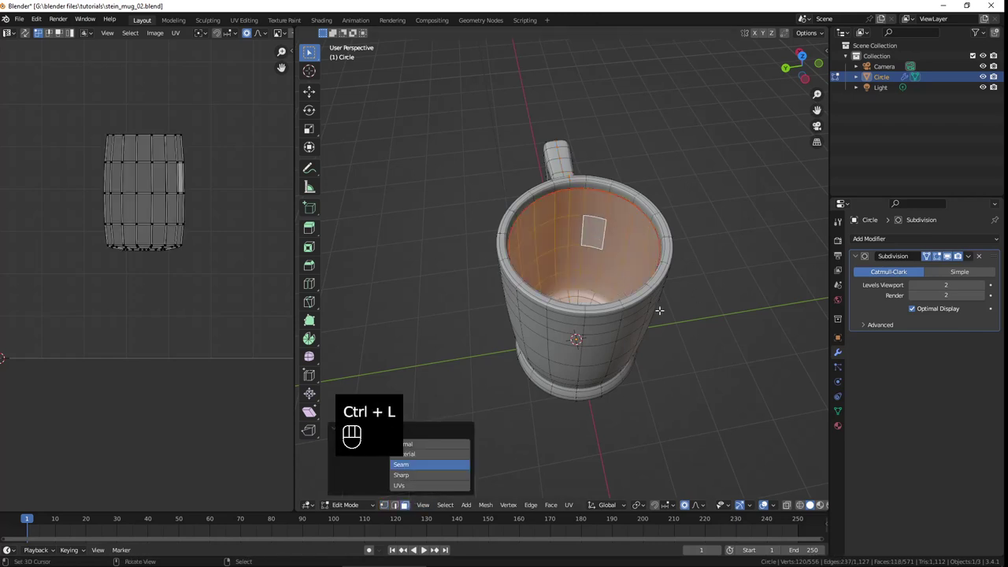
pyautogui.moveTo(641, 218); pyautogui.dragTo(534, 201, button='middle')
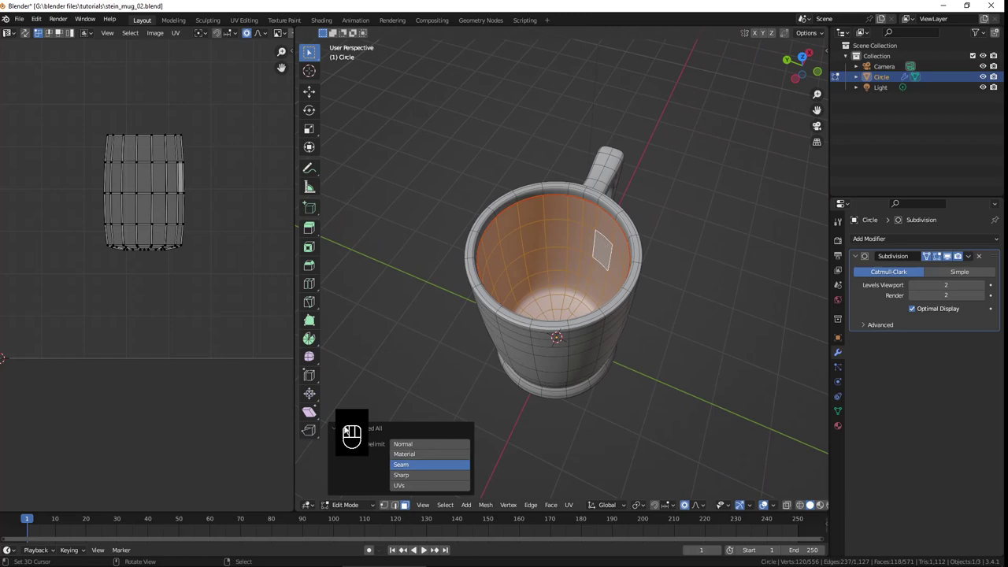
pyautogui.moveTo(291, 399); pyautogui.dragTo(193, 399)
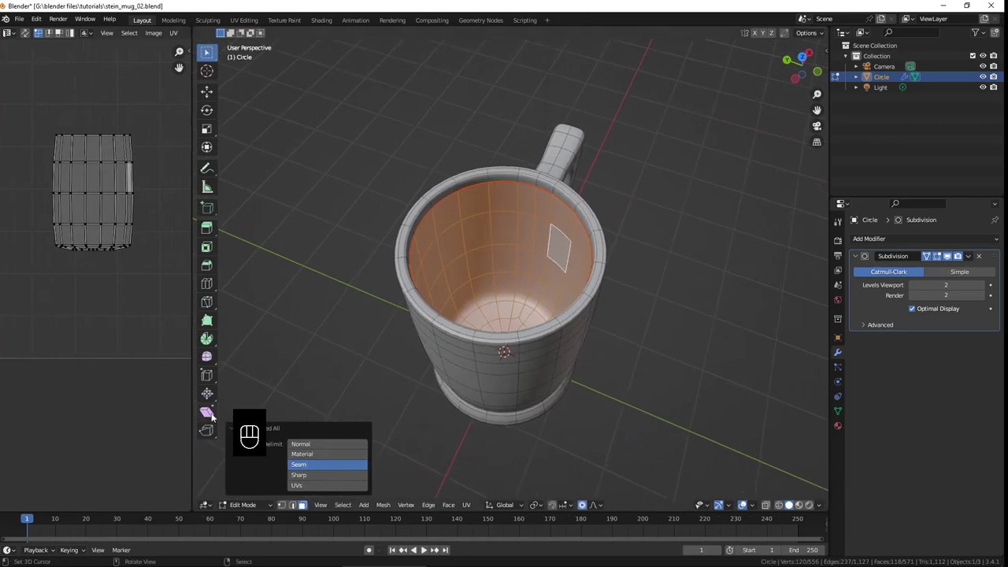
# Step: Consult the reference photo coffeemug.jpg and enable the Screencast Keys display, with vertex selection active on the mug
pyautogui.click(824, 51)
pyautogui.click(823, 157)
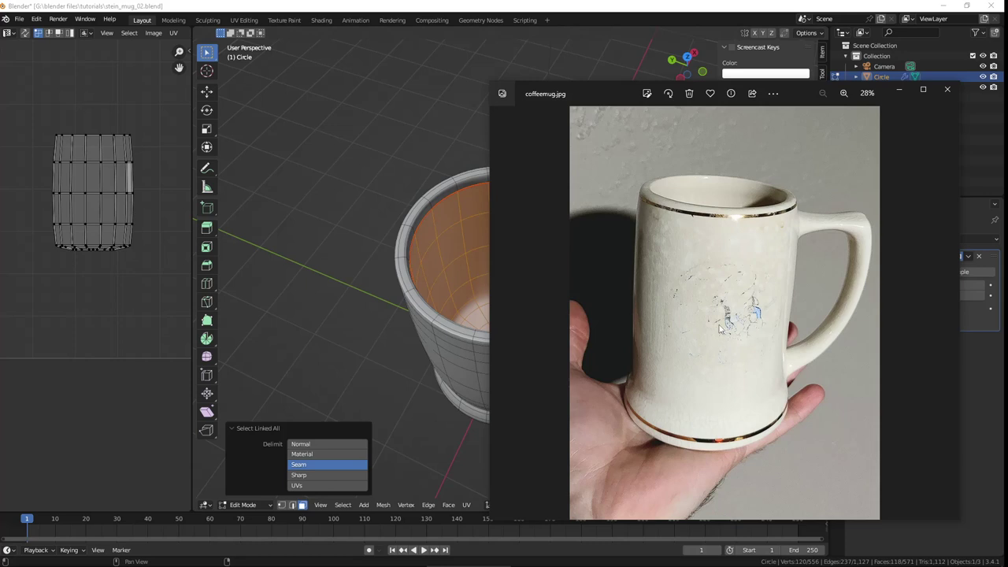
pyautogui.moveTo(622, 93); pyautogui.dragTo(1007, 157)
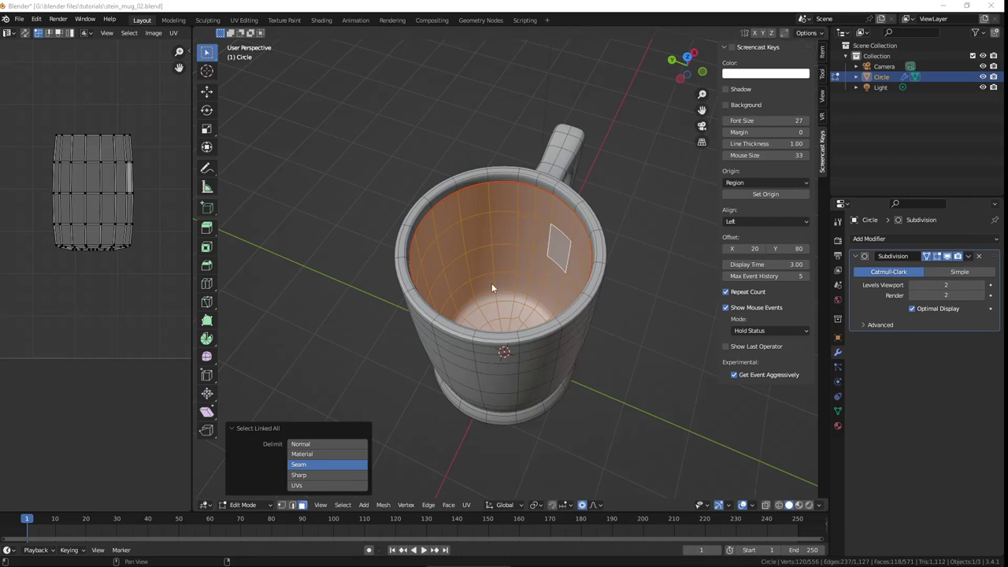
pyautogui.click(281, 506)
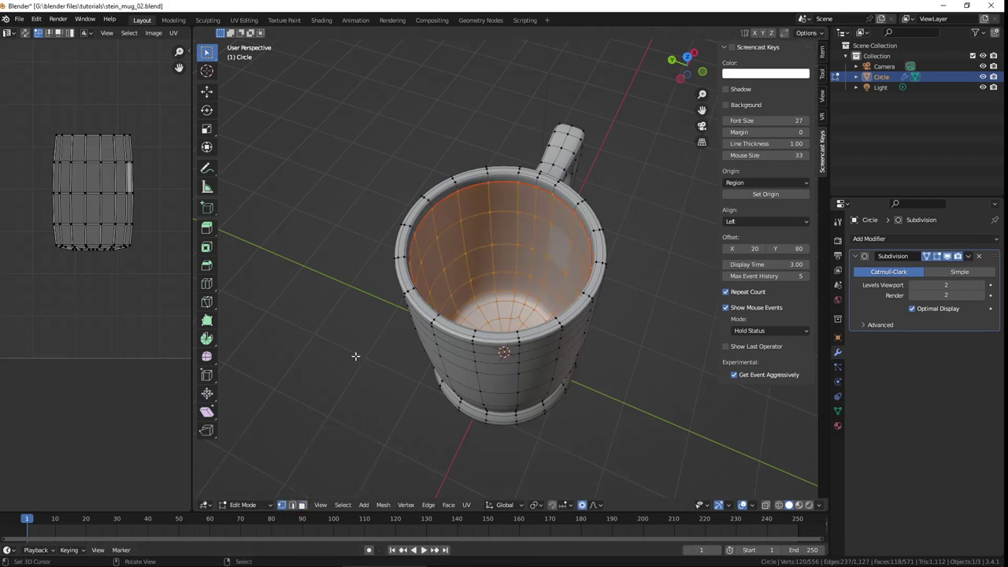
pyautogui.click(731, 48)
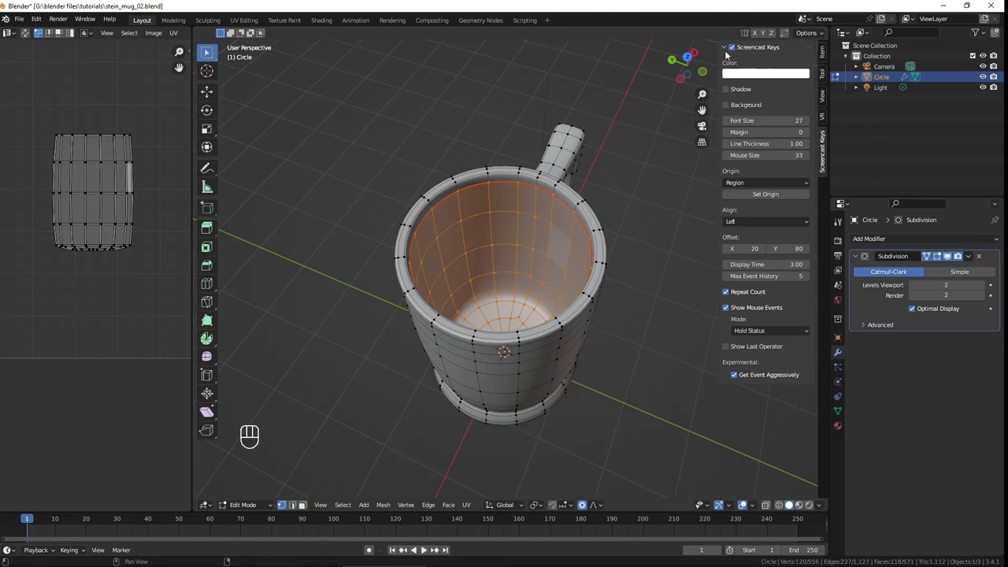
# Step: Select the vertical edge loop that follows the mug's inner wall and the handle's centre line
pyautogui.keyDown('alt'); pyautogui.click(533, 234); pyautogui.keyUp('alt')
pyautogui.moveTo(533, 234); pyautogui.dragTo(392, 124, button='middle')
pyautogui.moveTo(530, 304); pyautogui.dragTo(697, 451, button='middle')
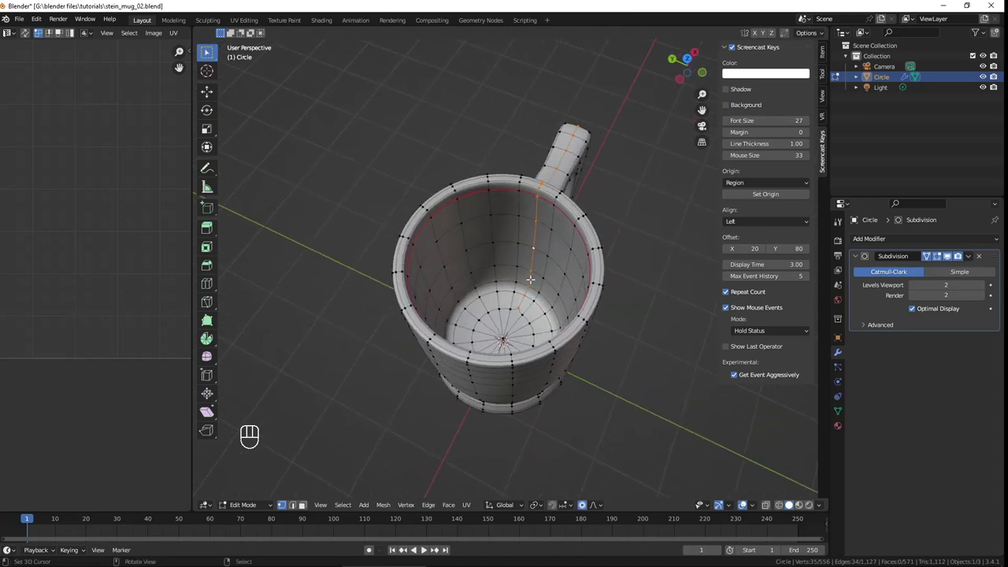
pyautogui.moveTo(507, 289); pyautogui.dragTo(542, 226, button='middle')
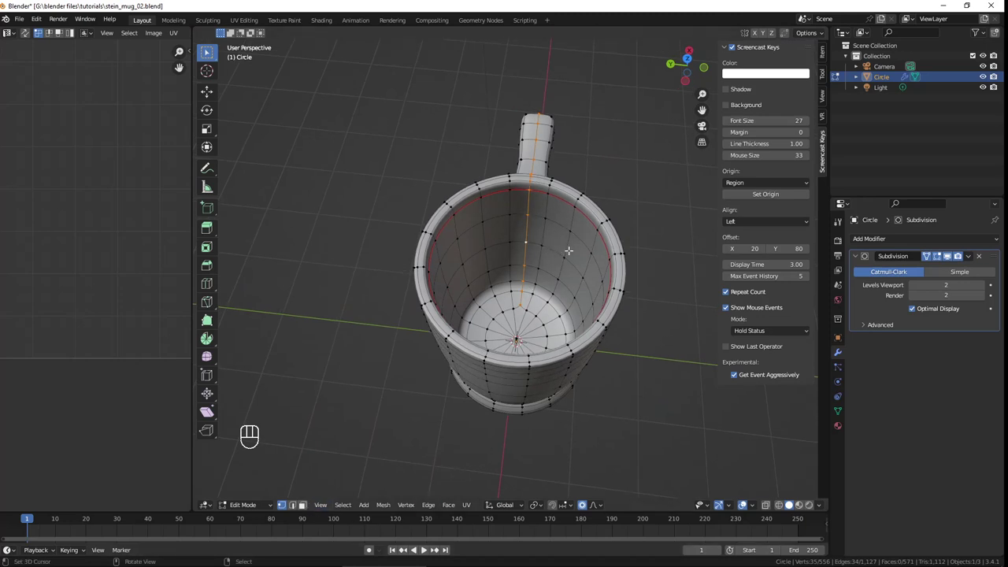
# Step: Select the whole mug mesh, unwrap it with the Angle Based method, and inspect the circular interior UV island
pyautogui.press('a')
pyautogui.press('u')
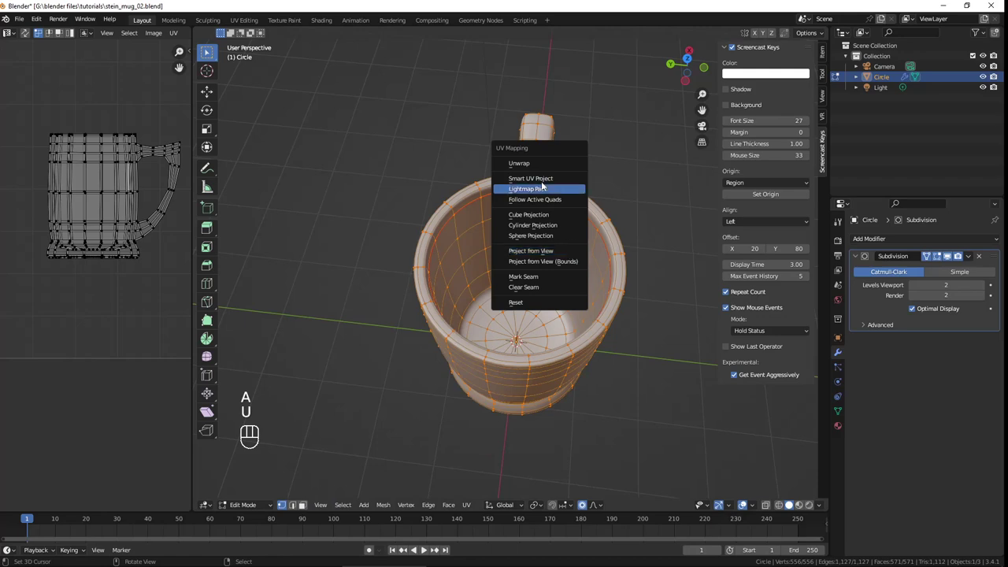
pyautogui.click(508, 165)
pyautogui.scroll(5, 111, 224)
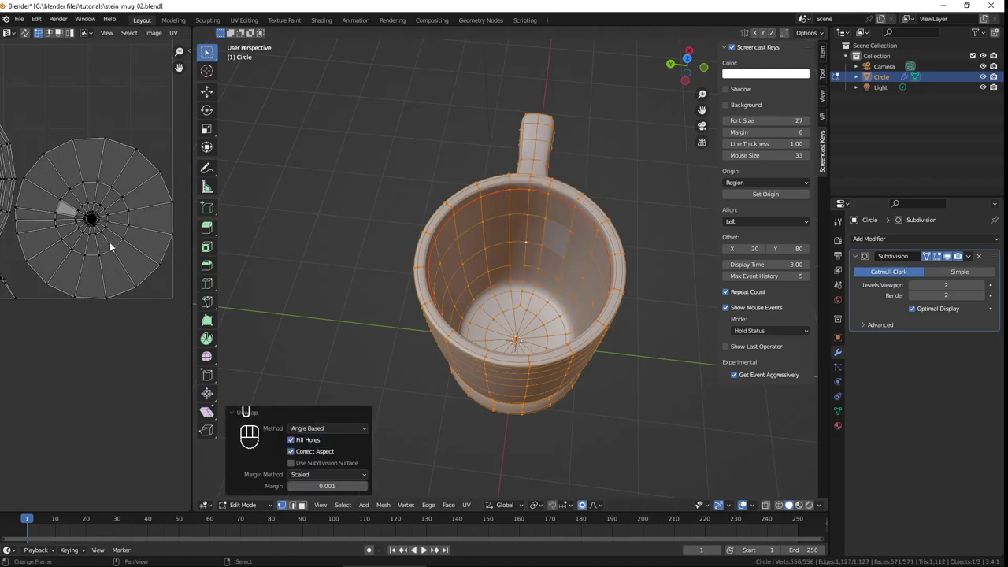
pyautogui.keyDown('shift'); pyautogui.scroll(2, 111, 224); pyautogui.keyUp('shift')
pyautogui.scroll(-1, 111, 224)
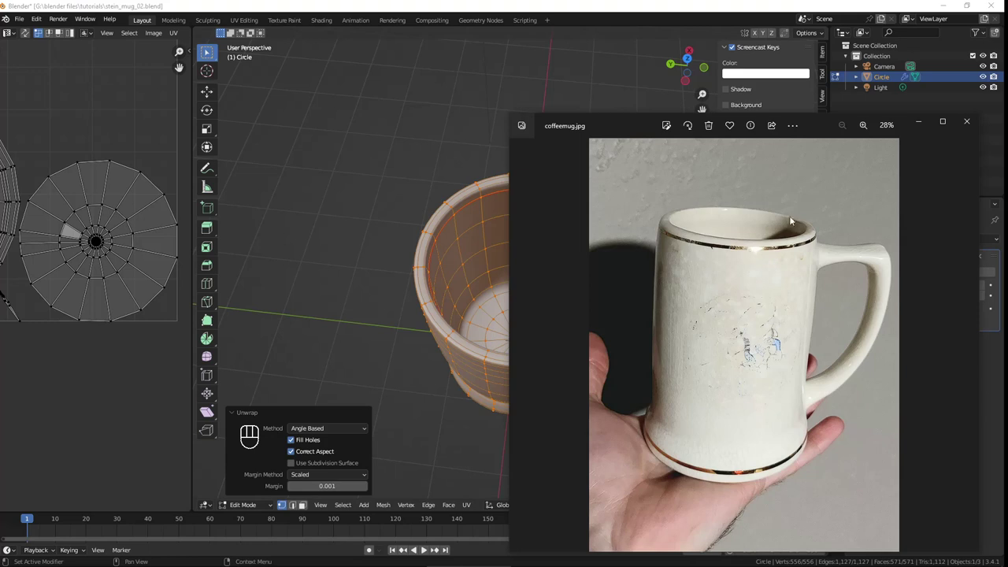
# Step: Compare the mug's rim, interior and handle with the reference photo from several angles and in front view
pyautogui.hotkey('alt', 'Tab')
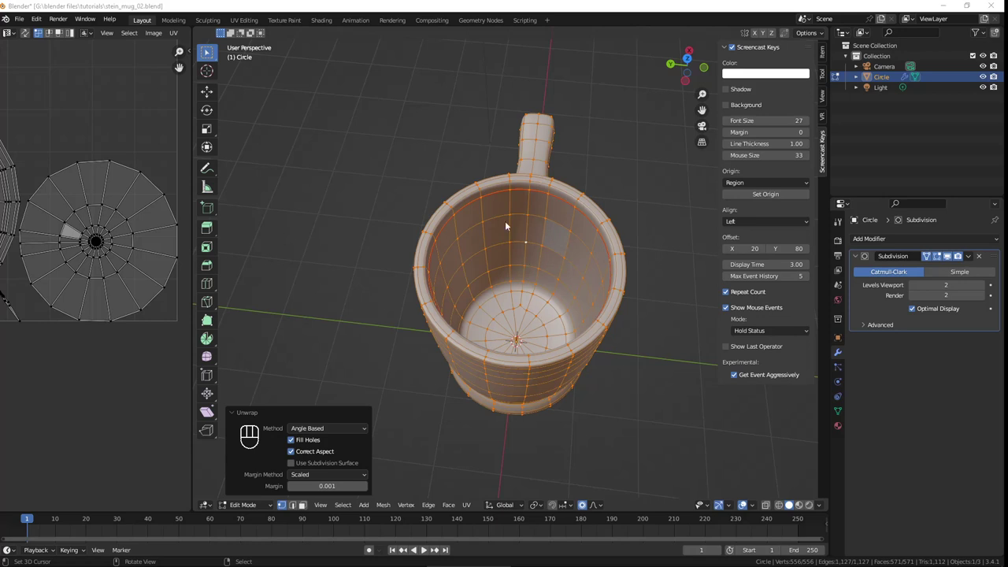
pyautogui.moveTo(508, 292); pyautogui.dragTo(488, 246, button='middle')
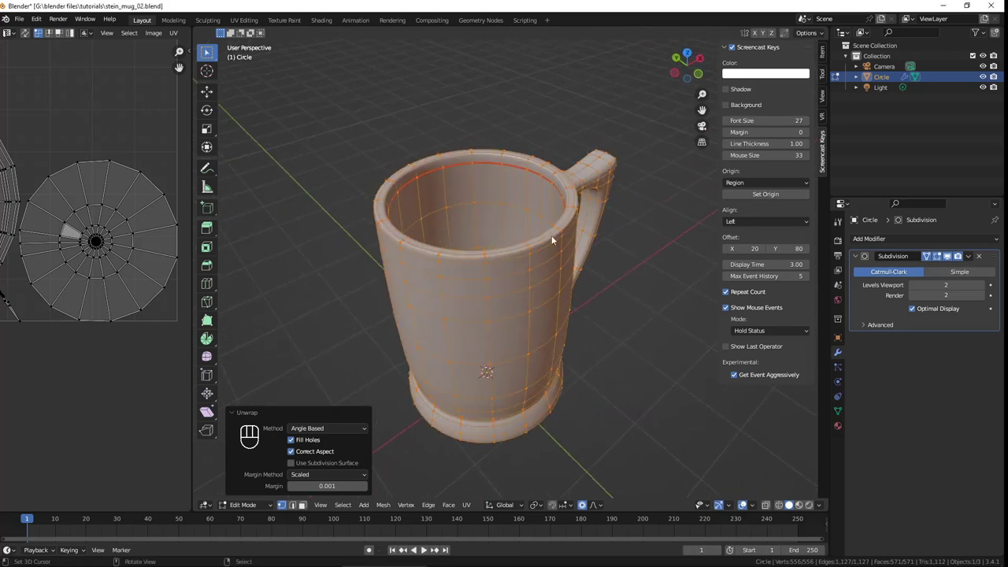
pyautogui.moveTo(603, 232); pyautogui.dragTo(584, 307, button='middle')
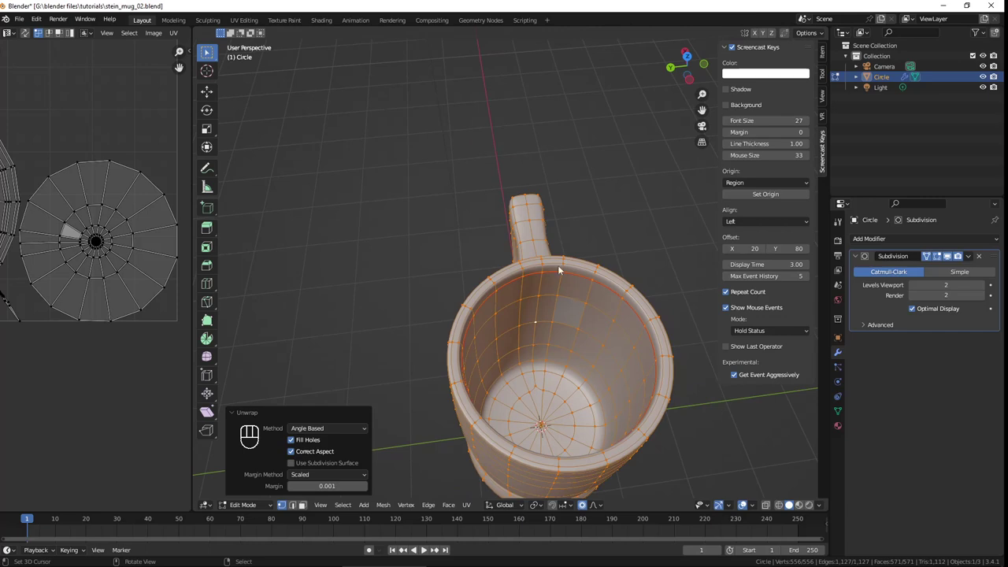
pyautogui.moveTo(589, 297); pyautogui.dragTo(558, 307, button='middle')
pyautogui.moveTo(405, 385); pyautogui.dragTo(400, 334, button='middle')
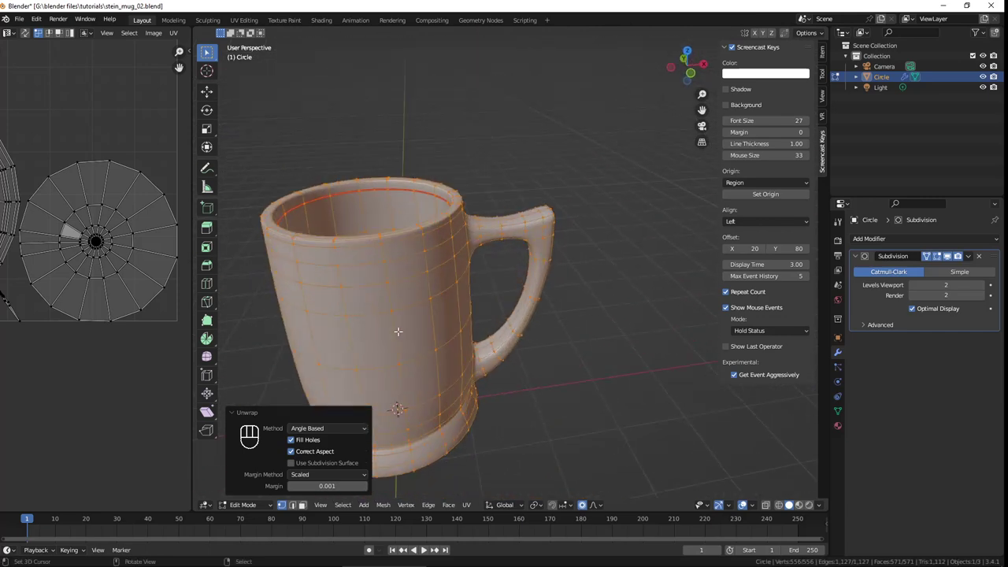
pyautogui.press('KP_1')
pyautogui.keyDown('shift'); pyautogui.moveTo(472, 229); pyautogui.dragTo(570, 207, button='middle'); pyautogui.keyUp('shift')
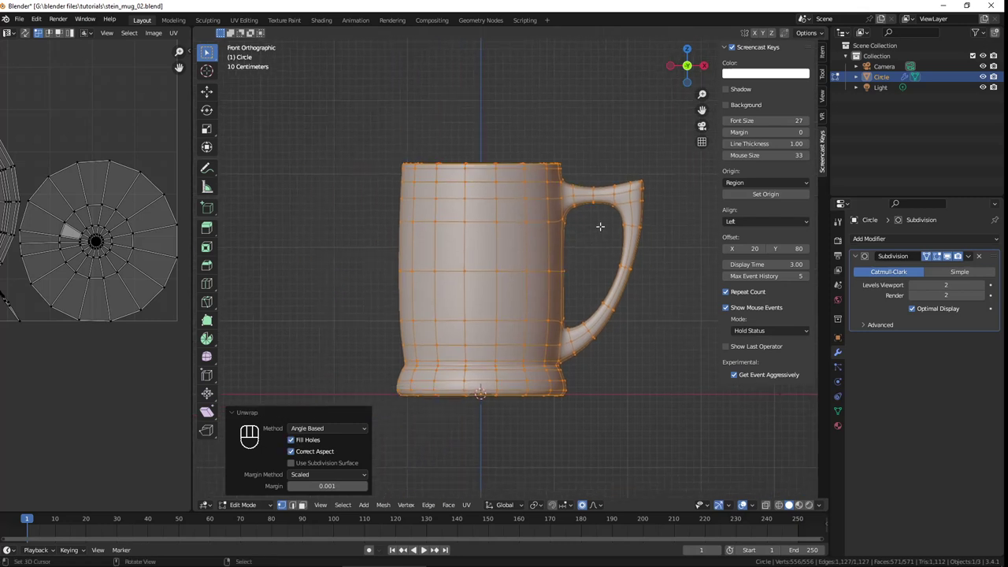
pyautogui.moveTo(601, 226); pyautogui.dragTo(519, 254, button='middle')
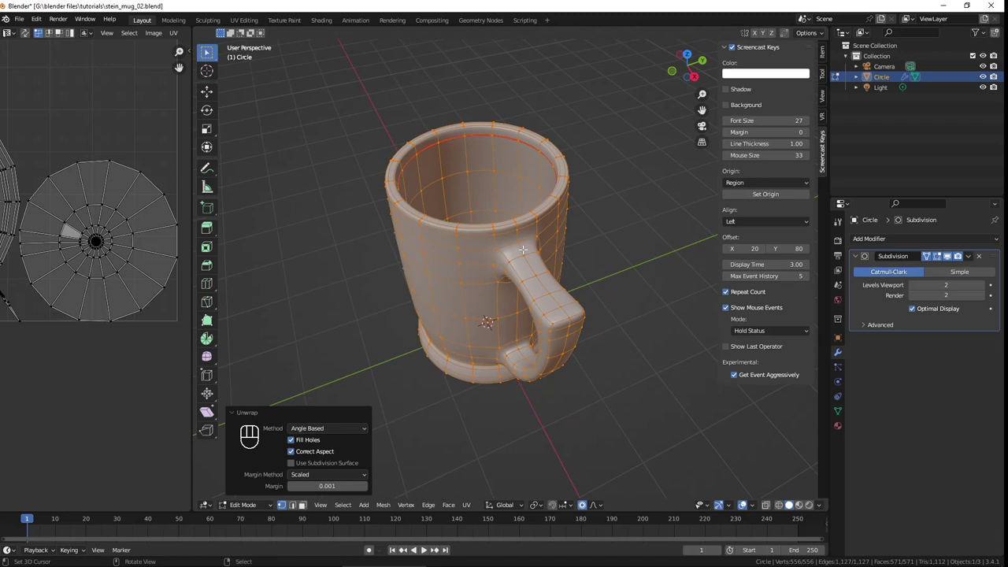
# Step: In edge selection mode, select only the vertical loop along the handle's centre line and deselect its inner-wall portion
pyautogui.click(294, 506)
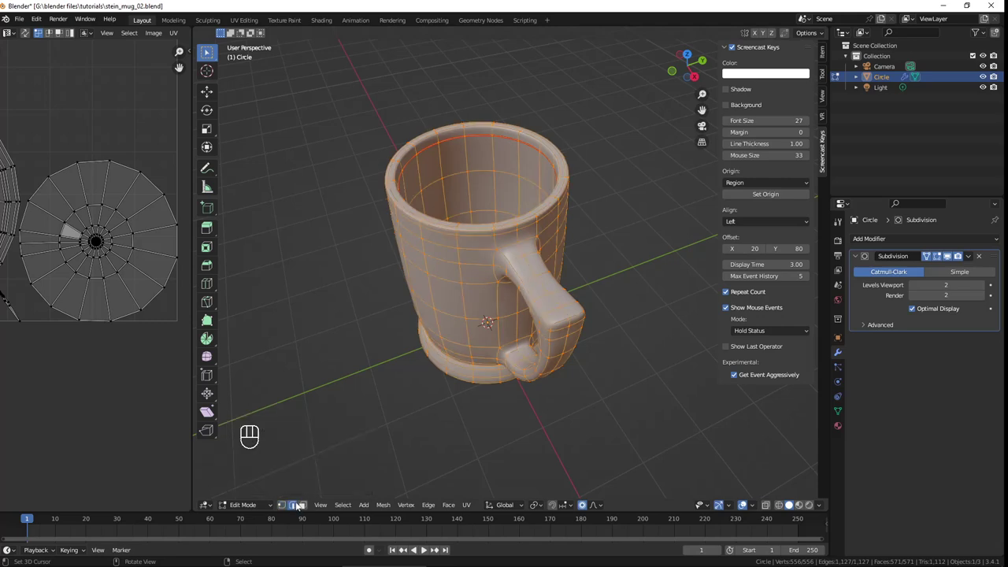
pyautogui.hotkey('alt', 'a')
pyautogui.keyDown('alt'); pyautogui.click(519, 253); pyautogui.keyUp('alt')
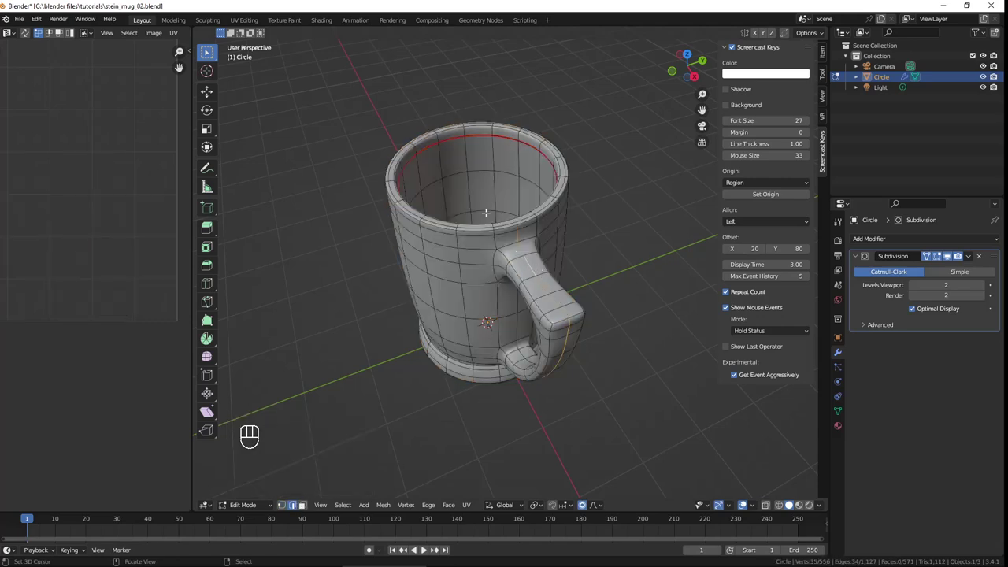
pyautogui.moveTo(520, 253); pyautogui.dragTo(638, 230, button='middle')
pyautogui.keyDown('shift'); pyautogui.click(553, 202); pyautogui.keyUp('shift')
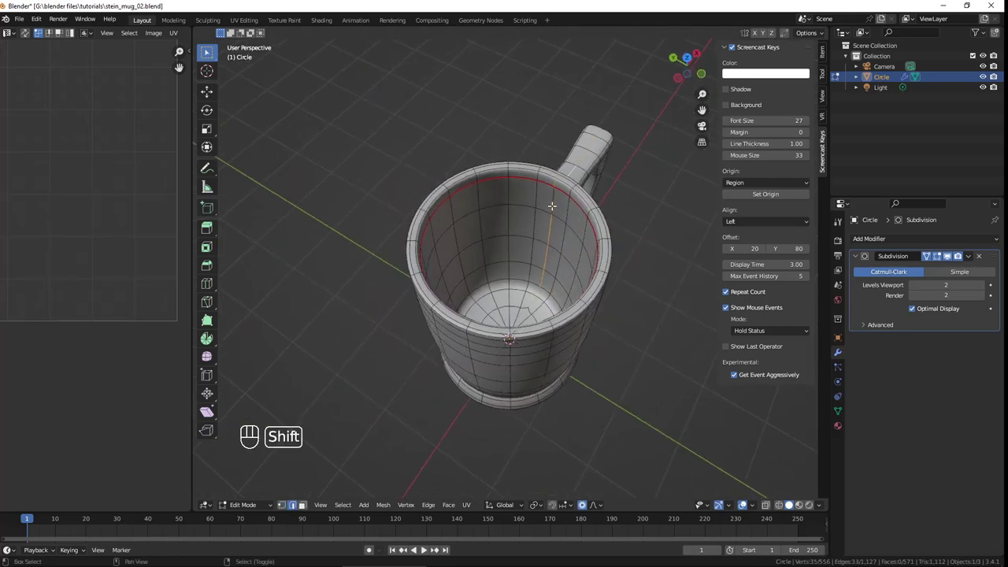
pyautogui.press('shift')
# Step: Add the edge loop around the base's bottom rim to the selection and exclude the radial edges on the underside
pyautogui.moveTo(630, 295); pyautogui.dragTo(590, 251, button='middle')
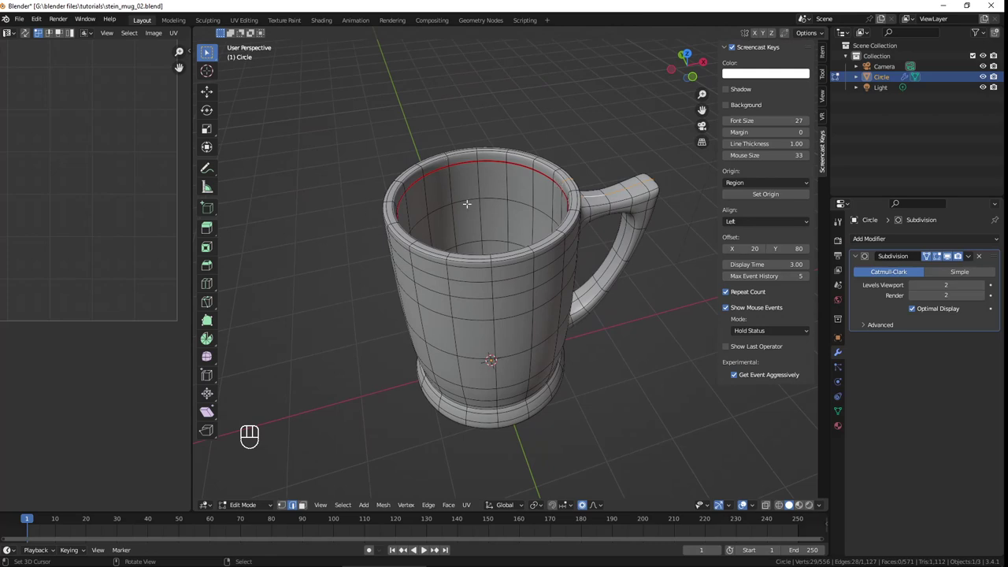
pyautogui.moveTo(467, 203)
pyautogui.mouseDown(button='middle')
pyautogui.moveTo(451, 208)
pyautogui.moveTo(472, 219)
pyautogui.mouseUp(button='middle')
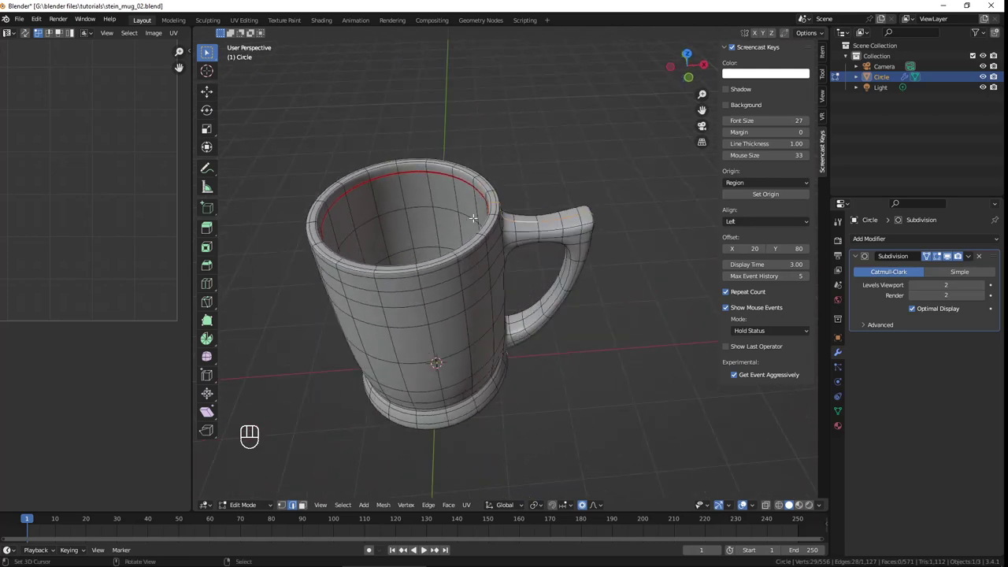
pyautogui.moveTo(597, 254); pyautogui.dragTo(530, 207, button='middle')
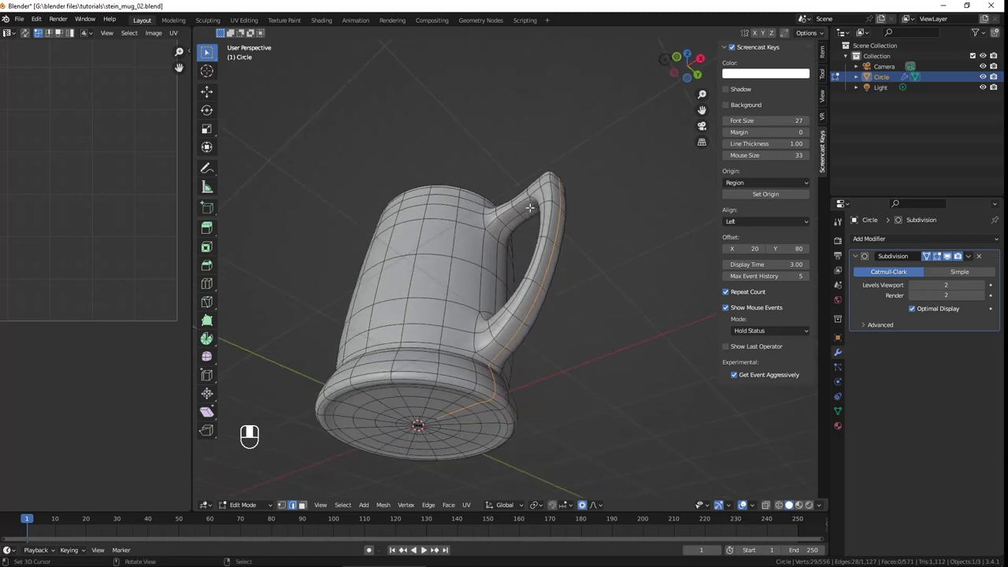
pyautogui.keyDown('shift'); pyautogui.moveTo(495, 398); pyautogui.dragTo(501, 322, button='middle'); pyautogui.keyUp('shift')
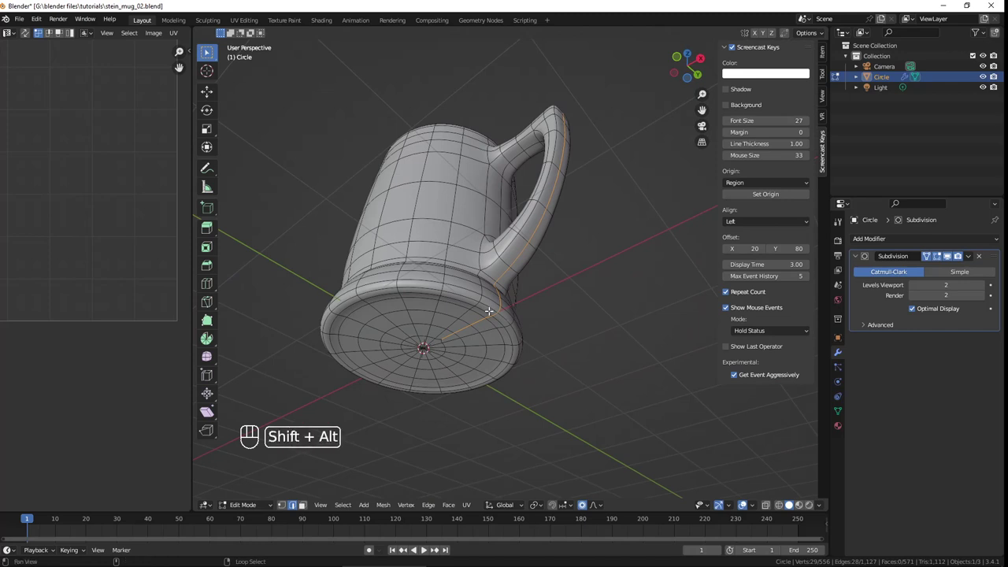
pyautogui.keyDown('alt'); pyautogui.keyDown('shift'); pyautogui.click(489, 308); pyautogui.keyUp('shift'); pyautogui.keyUp('alt')
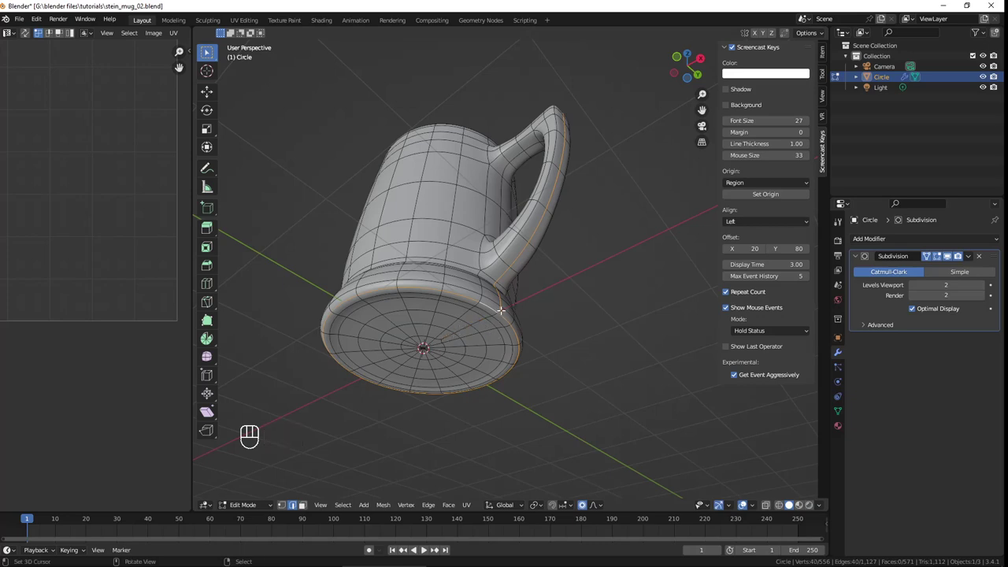
# Step: Mark the selected handle centre line and bottom rim edges as seams
pyautogui.moveTo(446, 336); pyautogui.dragTo(520, 143, button='middle')
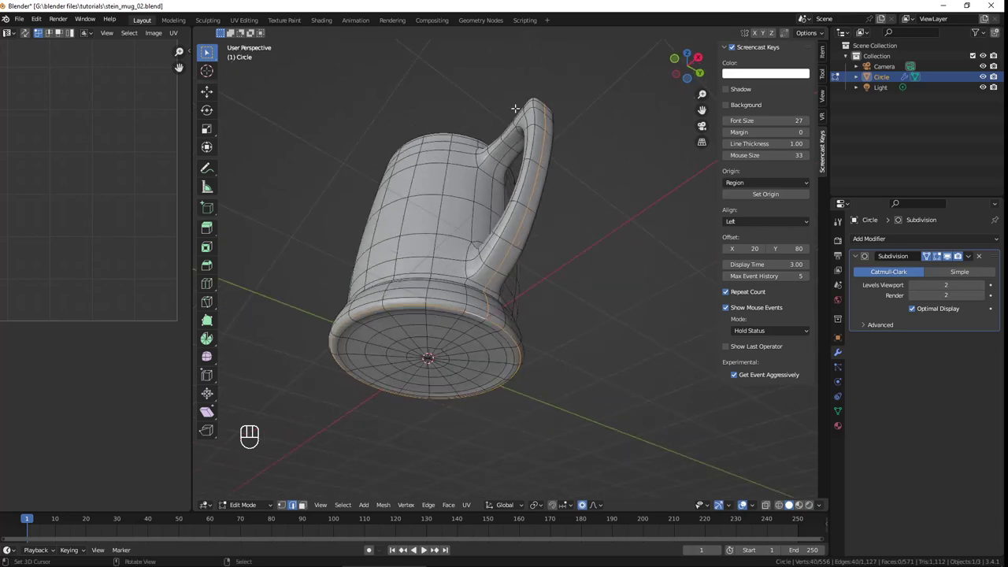
pyautogui.moveTo(515, 109); pyautogui.dragTo(554, 197, button='middle')
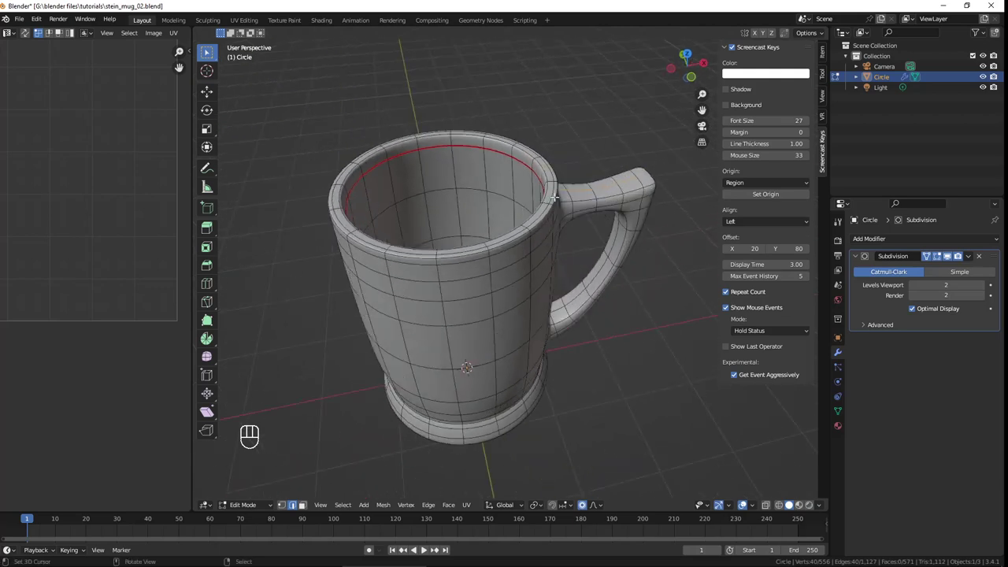
pyautogui.moveTo(671, 183); pyautogui.dragTo(601, 112, button='middle')
pyautogui.moveTo(505, 324)
pyautogui.mouseDown(button='middle')
pyautogui.moveTo(497, 315)
pyautogui.moveTo(504, 327)
pyautogui.mouseUp(button='middle')
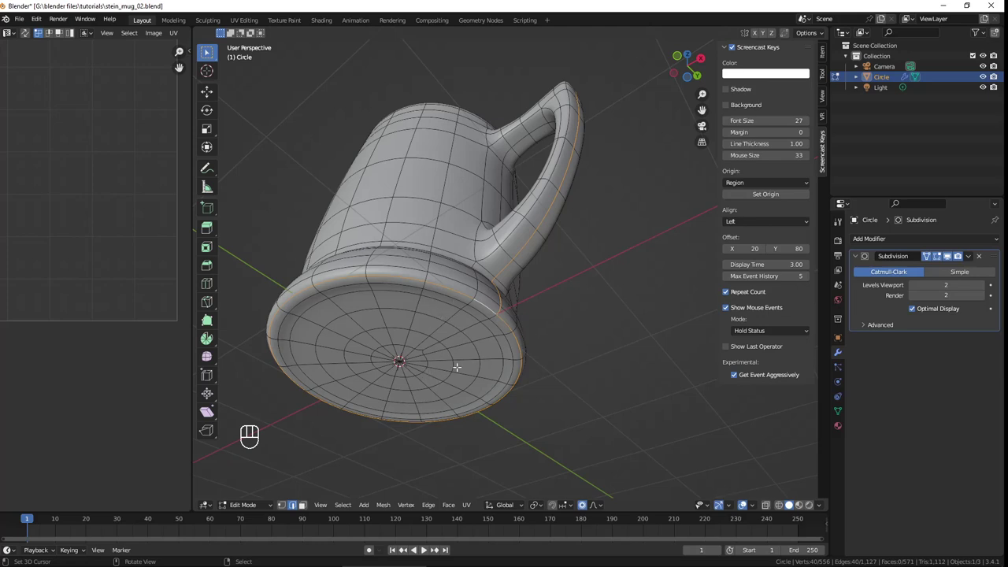
pyautogui.moveTo(495, 130); pyautogui.dragTo(432, 266, button='middle')
pyautogui.hotkey('ctrl', 'e')
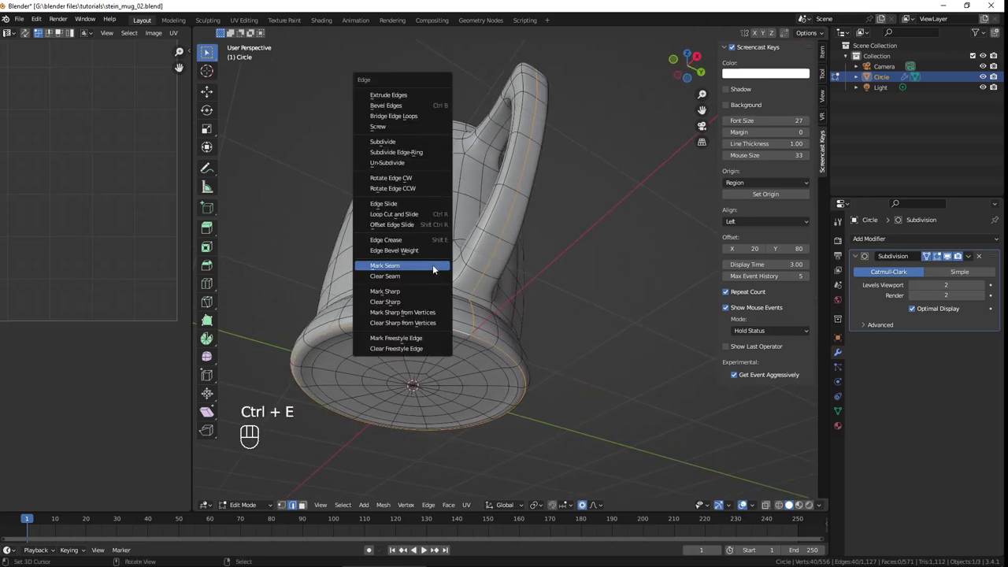
pyautogui.click(433, 264)
# Step: Unwrap the whole mug mesh along the new seams with the Angle Based method and compare the UV islands with the underside
pyautogui.press('a')
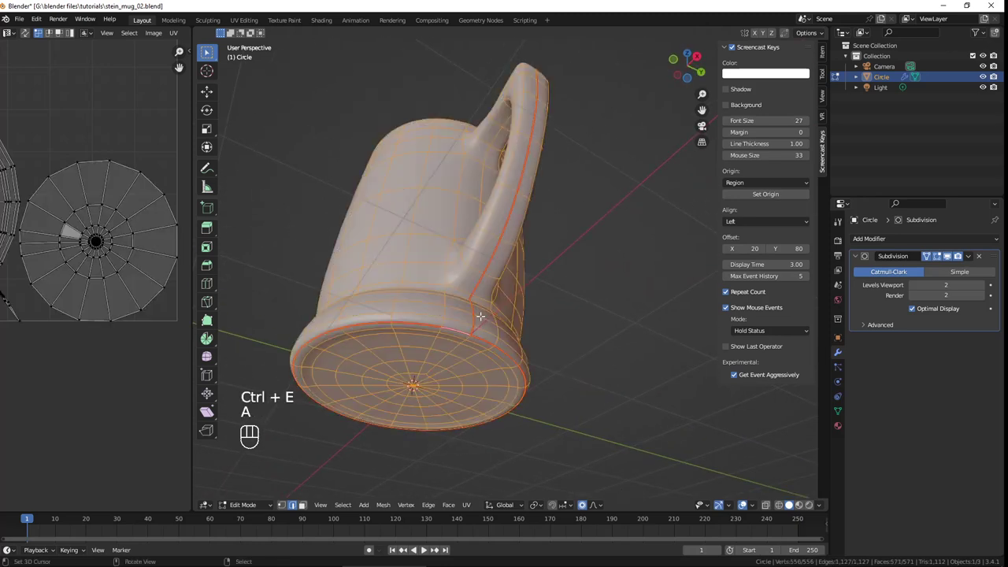
pyautogui.press('u')
pyautogui.click(473, 315)
pyautogui.scroll(4, 81, 193)
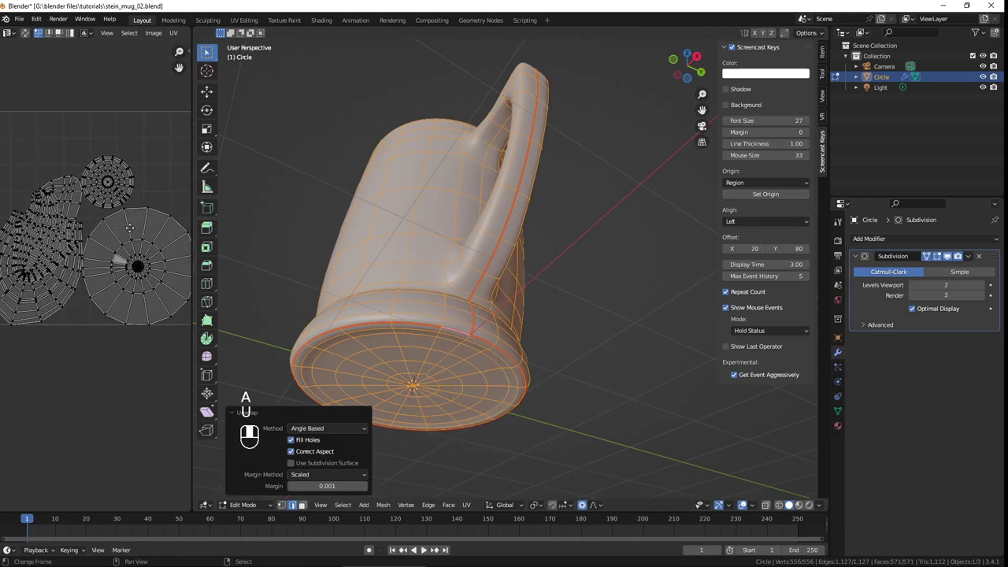
pyautogui.moveTo(143, 98); pyautogui.dragTo(100, 95, button='middle')
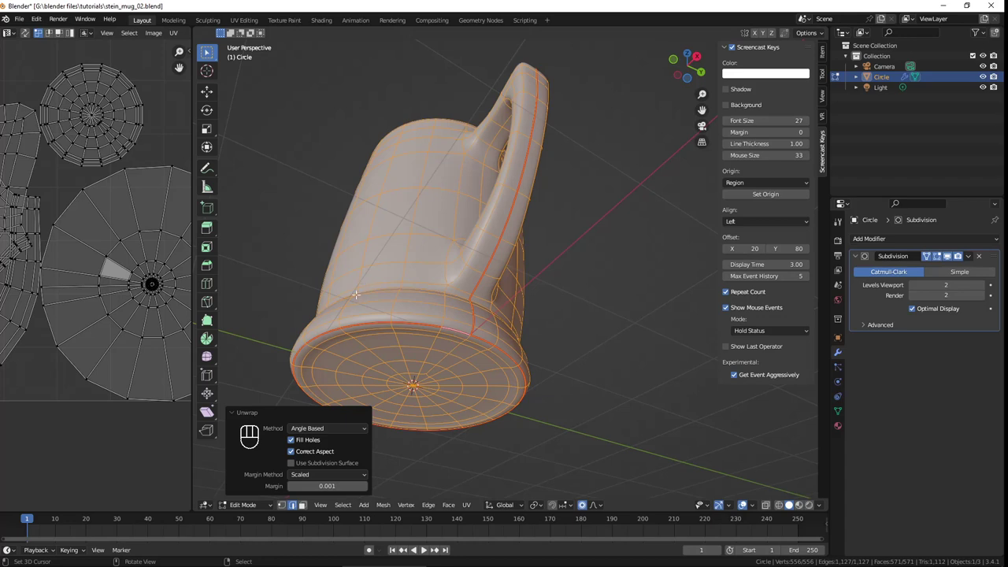
pyautogui.moveTo(356, 295); pyautogui.dragTo(557, 277, button='middle')
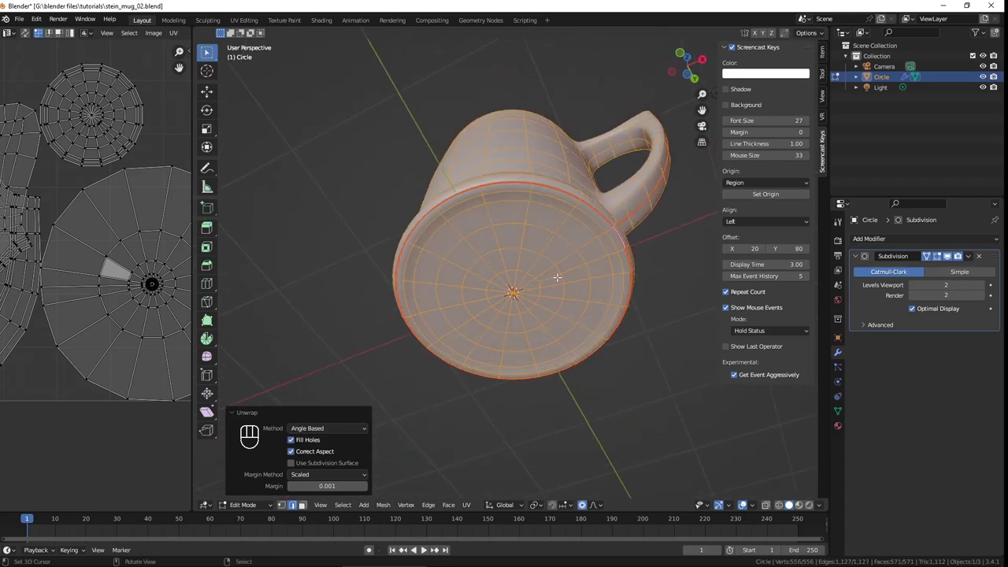
# Step: Select the centre edge loop inside the handle opening, along the outer wall, and mark it as a seam
pyautogui.moveTo(555, 206); pyautogui.dragTo(512, 189, button='middle')
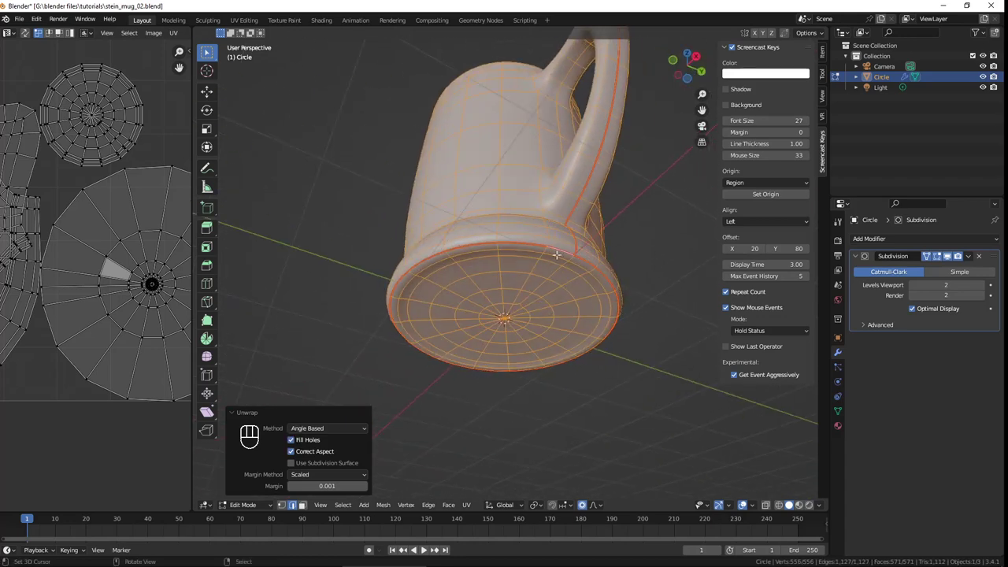
pyautogui.moveTo(557, 255); pyautogui.dragTo(402, 383, button='middle')
pyautogui.moveTo(482, 126); pyautogui.dragTo(491, 241, button='middle')
pyautogui.keyDown('alt'); pyautogui.click(477, 166); pyautogui.keyUp('alt')
pyautogui.hotkey('ctrl', 'e')
pyautogui.click(489, 239)
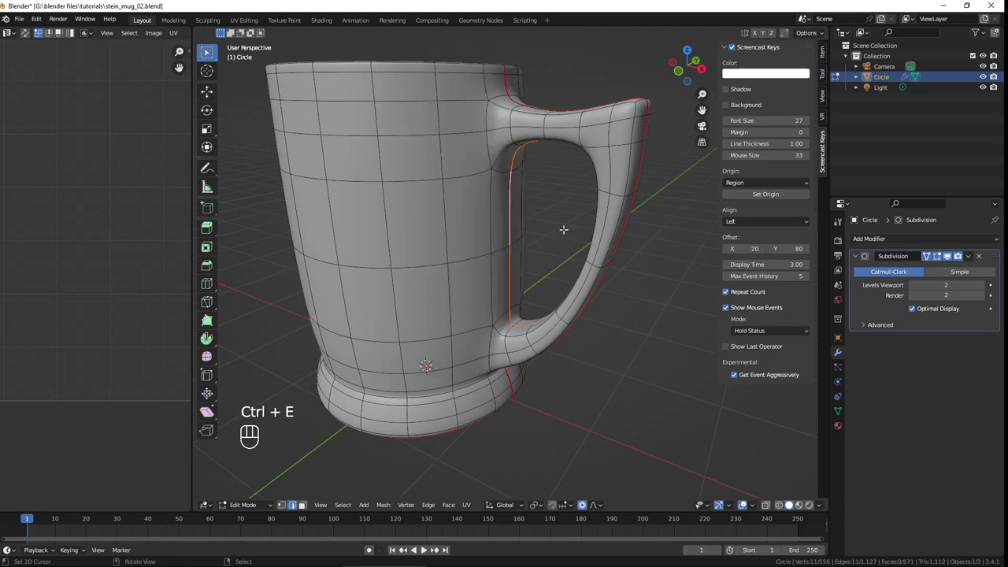
pyautogui.moveTo(563, 226)
pyautogui.mouseDown(button='middle')
pyautogui.moveTo(464, 236)
pyautogui.moveTo(408, 273)
pyautogui.moveTo(407, 302)
pyautogui.moveTo(515, 320)
pyautogui.moveTo(552, 309)
pyautogui.moveTo(566, 246)
pyautogui.moveTo(547, 135)
pyautogui.moveTo(584, 144)
pyautogui.moveTo(561, 195)
pyautogui.moveTo(555, 255)
pyautogui.moveTo(550, 211)
pyautogui.mouseUp(button='middle')
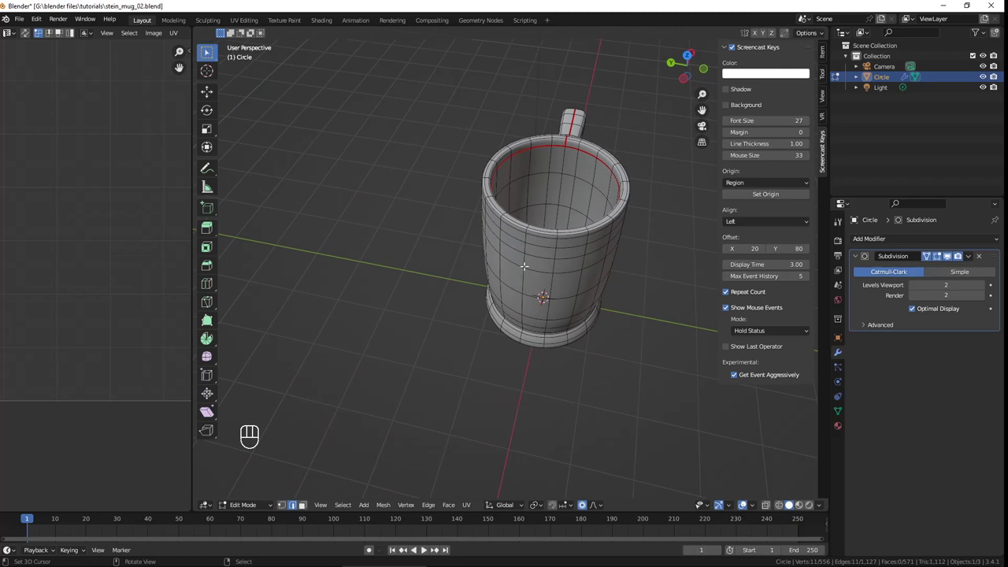
# Step: Select the vertical edge loop on the body opposite the handle and deselect its portion inside the mug
pyautogui.moveTo(525, 271); pyautogui.dragTo(548, 150, button='middle')
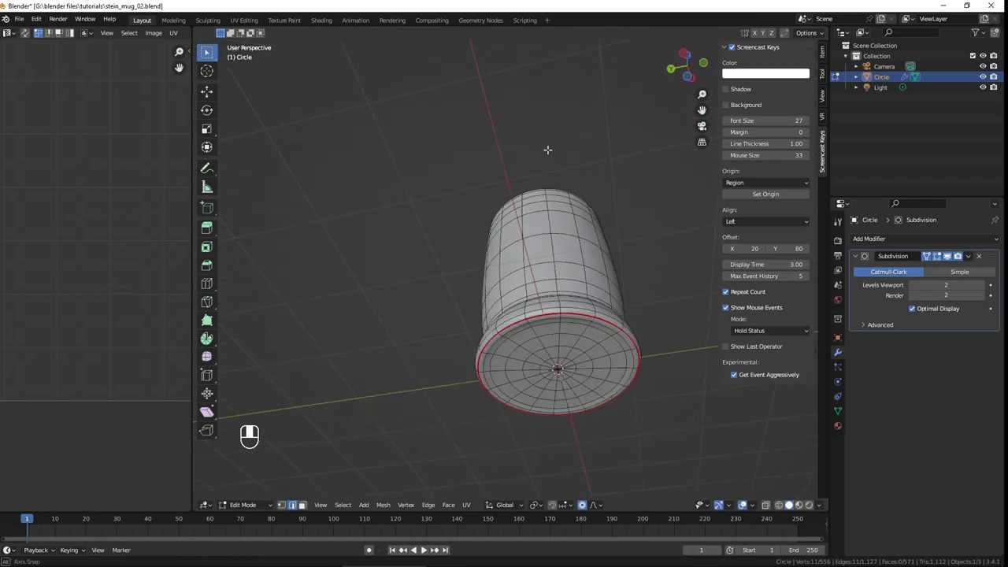
pyautogui.keyDown('alt'); pyautogui.click(567, 206); pyautogui.keyUp('alt')
pyautogui.moveTo(568, 207); pyautogui.dragTo(425, 287, button='middle')
pyautogui.keyDown('shift'); pyautogui.click(435, 256); pyautogui.keyUp('shift')
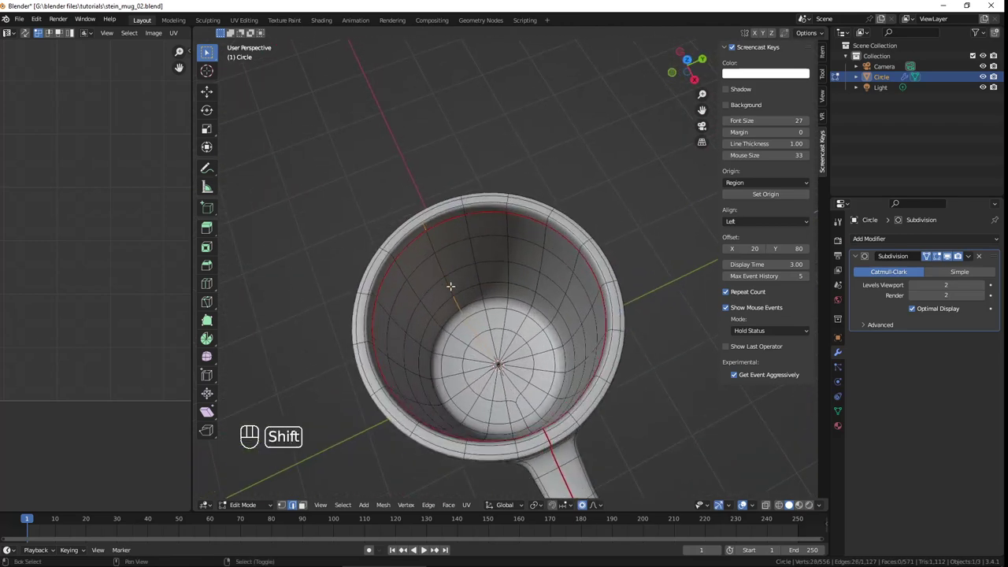
pyautogui.keyDown('shift'); pyautogui.click(467, 321); pyautogui.keyUp('shift')
pyautogui.keyDown('shift'); pyautogui.click(492, 350); pyautogui.keyUp('shift')
# Step: Deselect the loop's edges on the underside and mark the remaining outer body edges as a seam
pyautogui.moveTo(400, 342); pyautogui.dragTo(593, 280, button='middle')
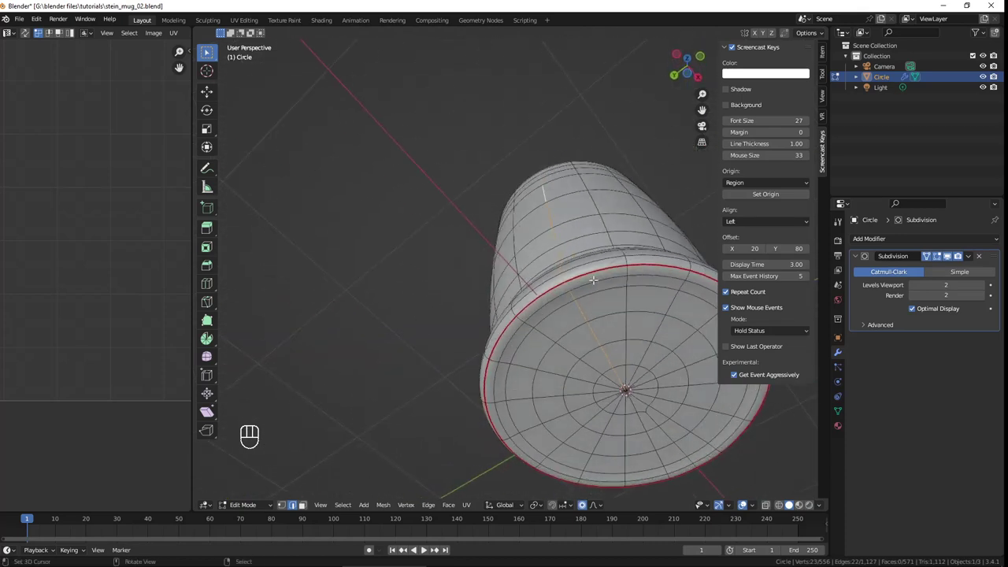
pyautogui.keyDown('shift'); pyautogui.click(622, 380); pyautogui.keyUp('shift')
pyautogui.moveTo(660, 366); pyautogui.dragTo(531, 383, button='middle')
pyautogui.hotkey('ctrl', 'e')
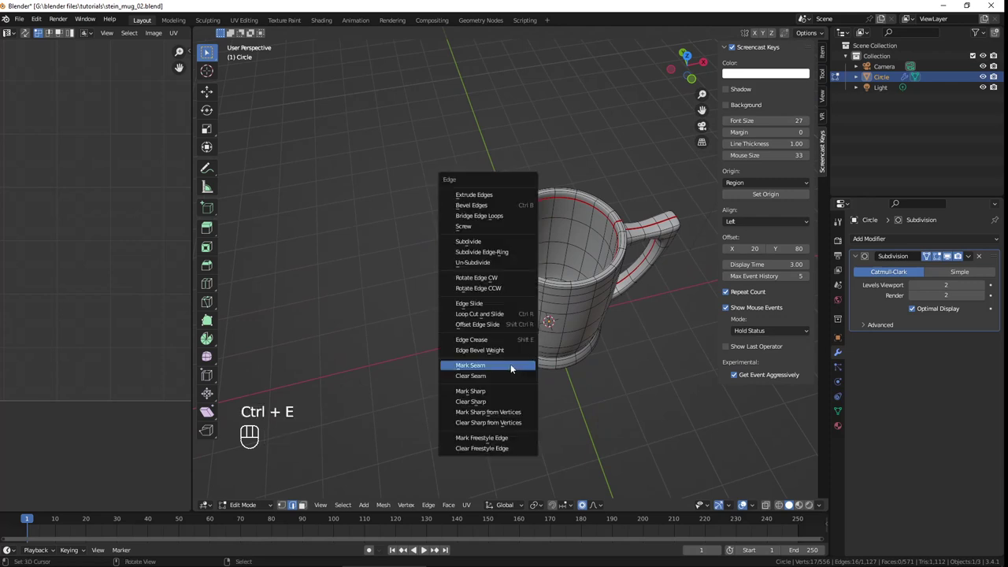
pyautogui.click(511, 364)
# Step: Unwrap the whole mug mesh along the updated seams with the Angle Based method
pyautogui.press('a')
pyautogui.moveTo(520, 347); pyautogui.dragTo(559, 266, button='middle')
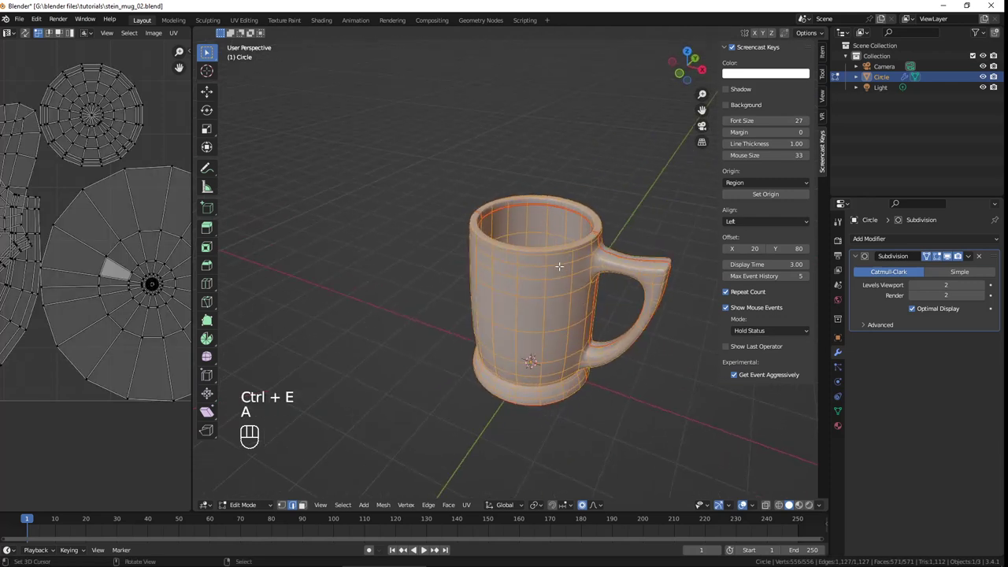
pyautogui.press('u')
pyautogui.click(560, 266)
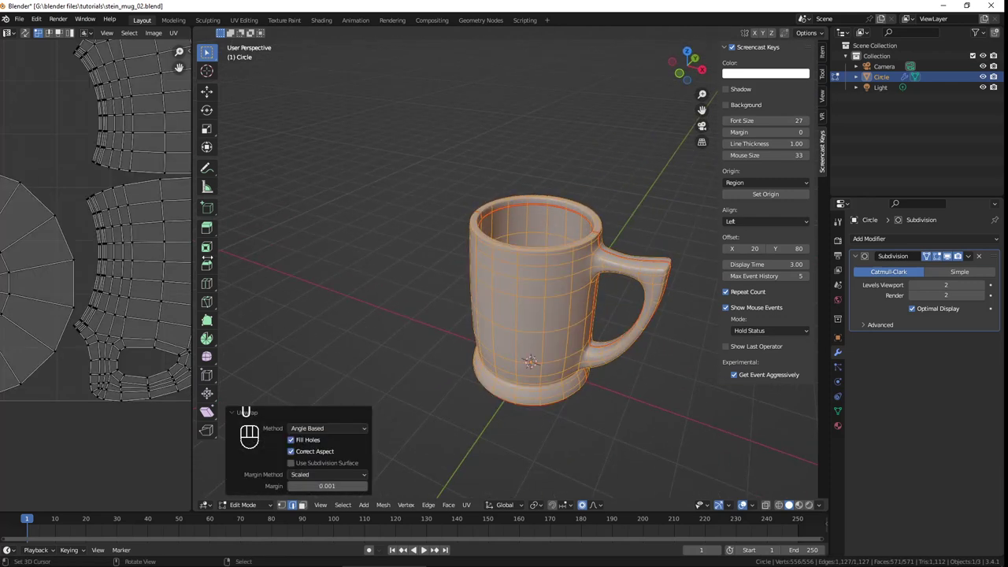
# Step: Widen the UV editor so that the complete UV layout fits in it
pyautogui.scroll(4, 84, 239)
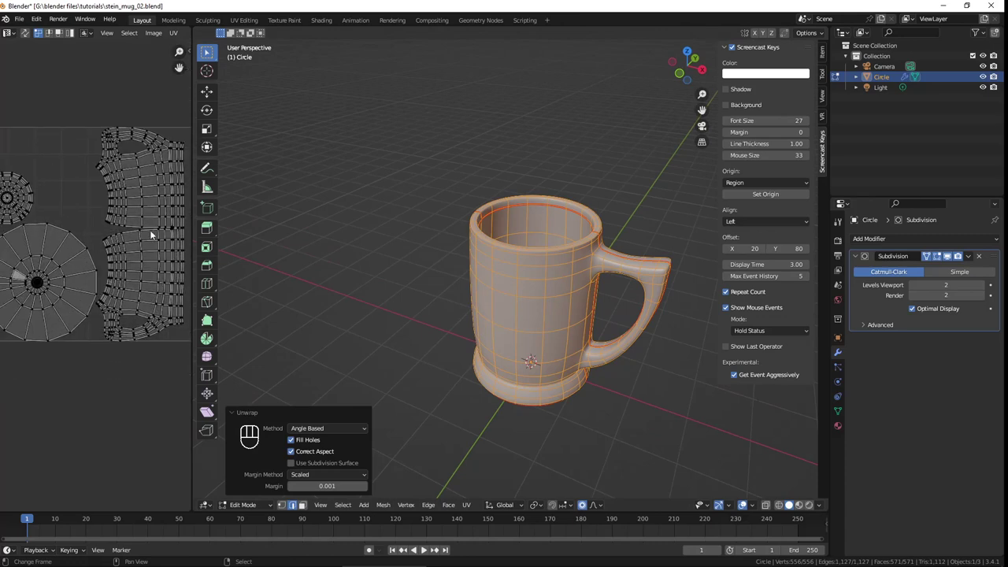
pyautogui.moveTo(193, 224); pyautogui.dragTo(357, 223)
pyautogui.scroll(3, 184, 207)
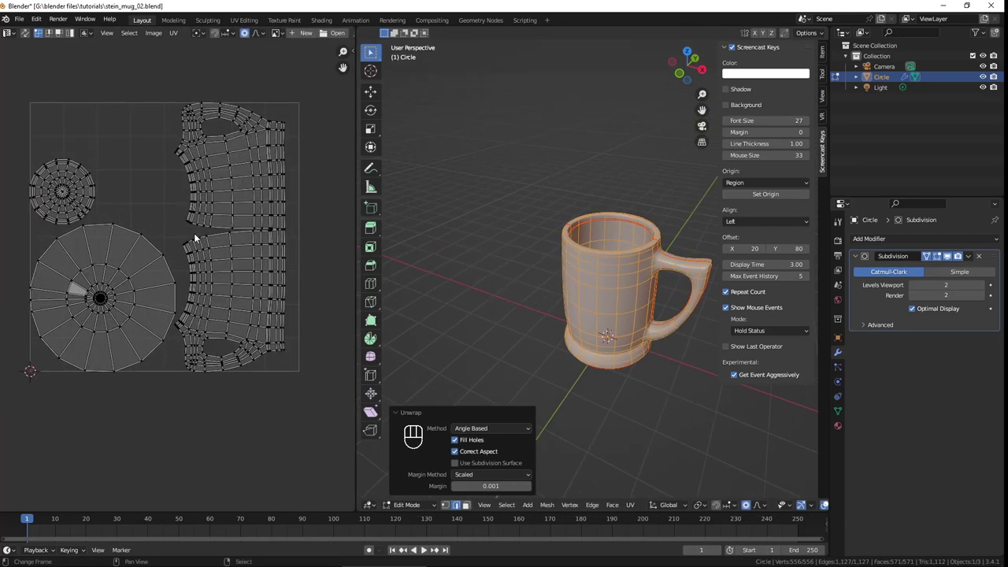
pyautogui.scroll(-2, 267, 158)
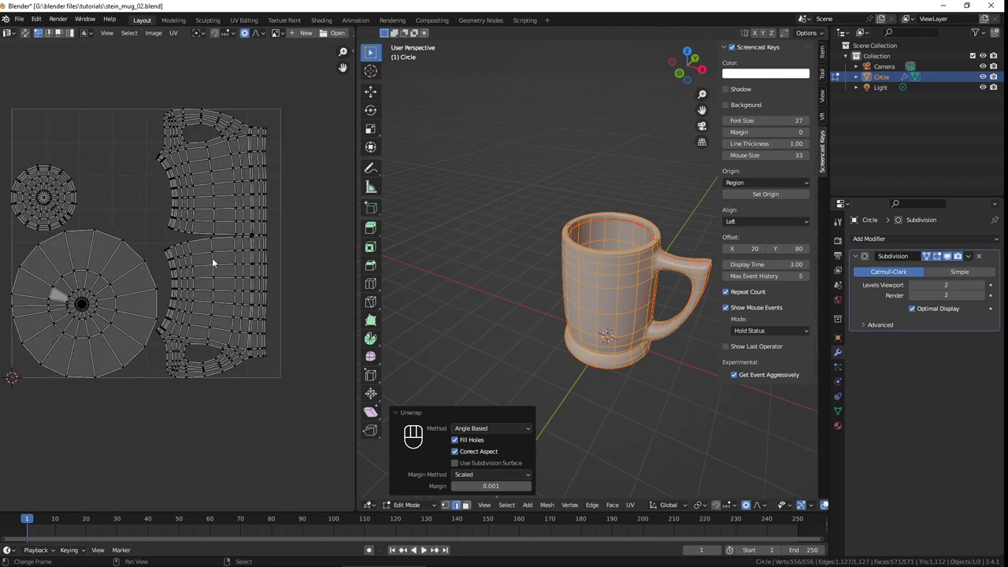
# Step: Examine the mug's seams from the top view and from the side against the UV islands
pyautogui.moveTo(615, 315); pyautogui.dragTo(650, 345, button='middle')
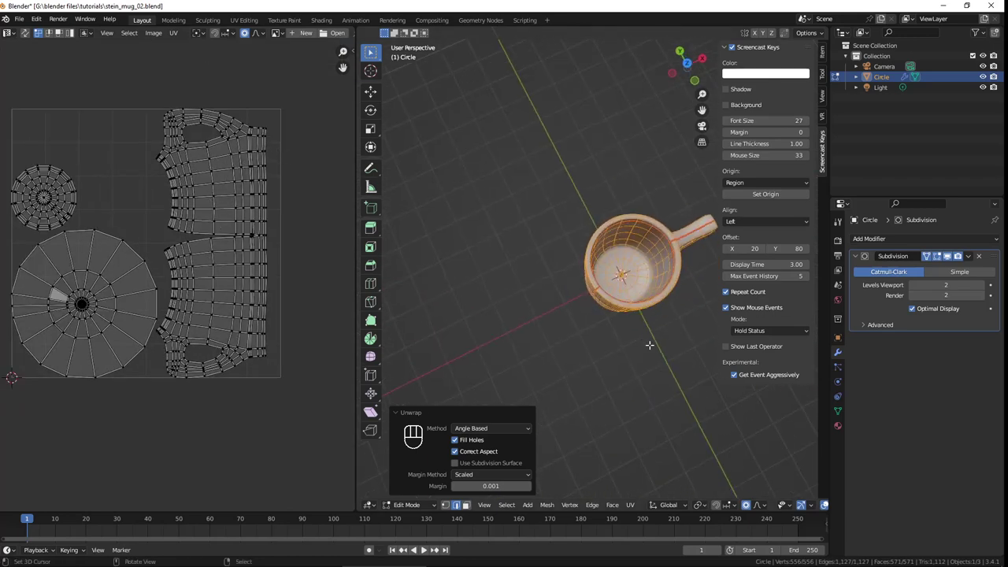
pyautogui.press('KP_7')
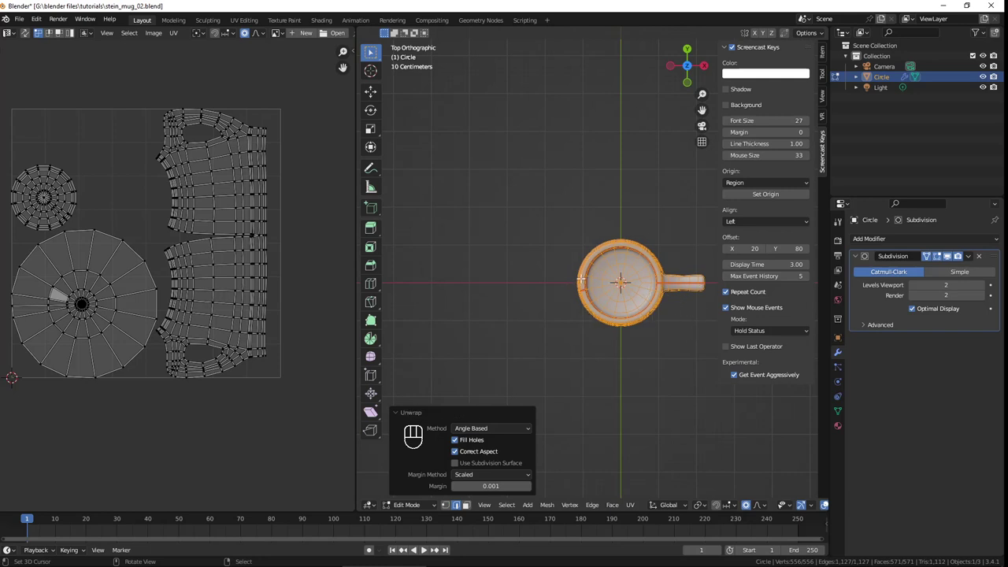
pyautogui.scroll(3, 603, 291)
pyautogui.keyDown('shift'); pyautogui.moveTo(599, 304); pyautogui.dragTo(492, 282, button='middle'); pyautogui.keyUp('shift')
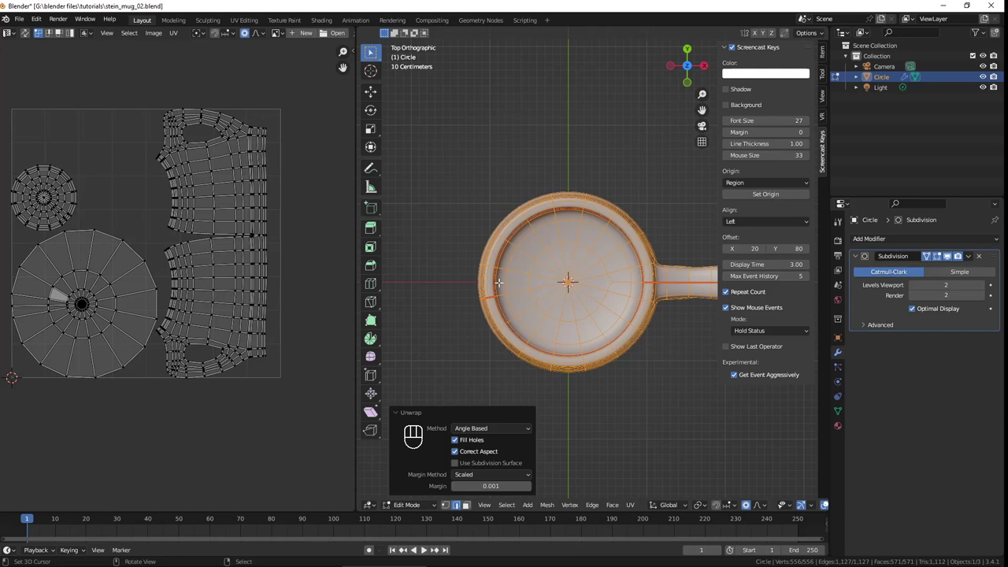
pyautogui.moveTo(568, 349); pyautogui.dragTo(520, 275, button='middle')
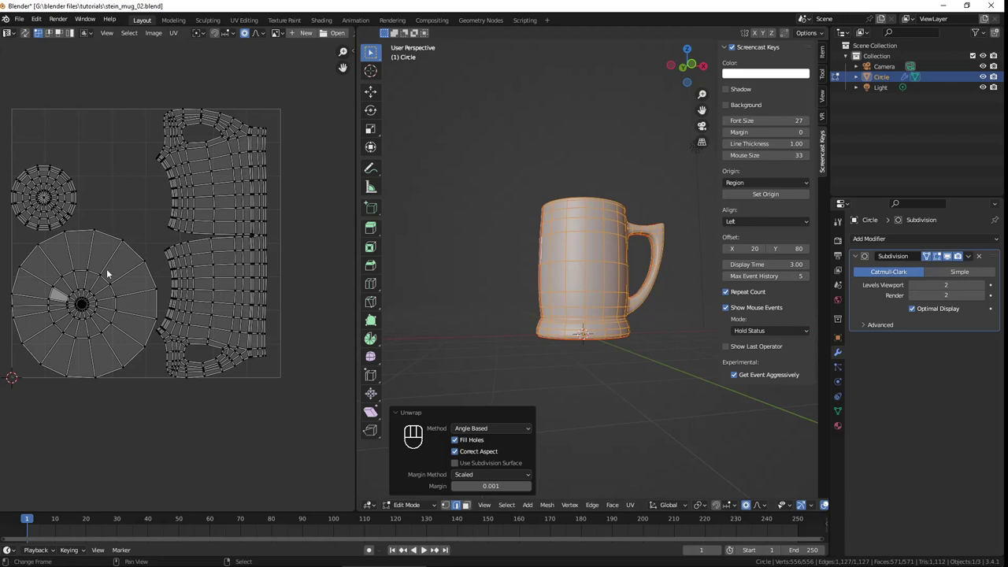
# Step: Box-select all the islands of the mug's UV layout
pyautogui.moveTo(114, 175); pyautogui.dragTo(134, 183, button='middle')
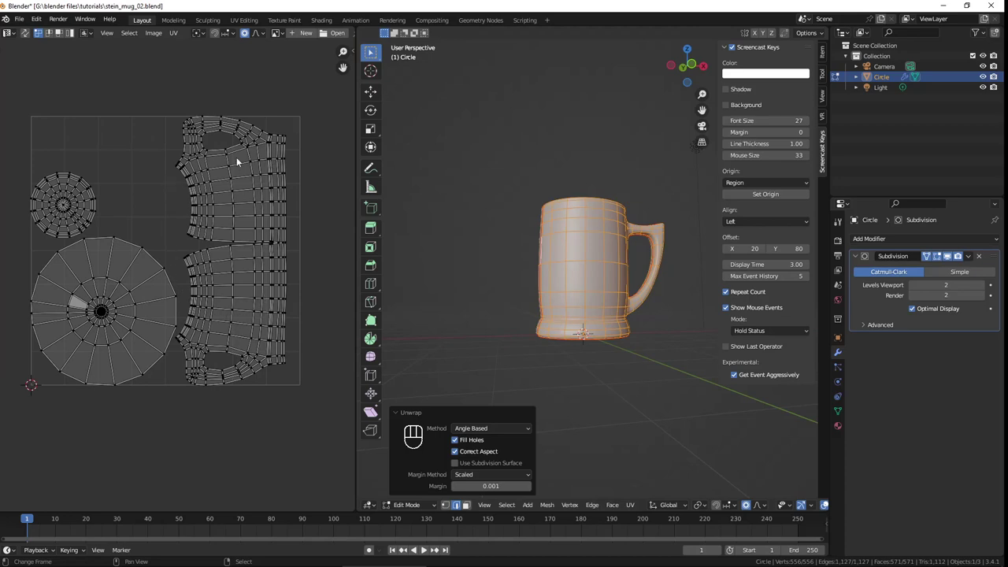
pyautogui.press('a')
pyautogui.press('a')
pyautogui.press('a')
pyautogui.press('b')
pyautogui.moveTo(303, 96); pyautogui.dragTo(8, 411)
pyautogui.moveTo(129, 475); pyautogui.dragTo(135, 488, button='middle')
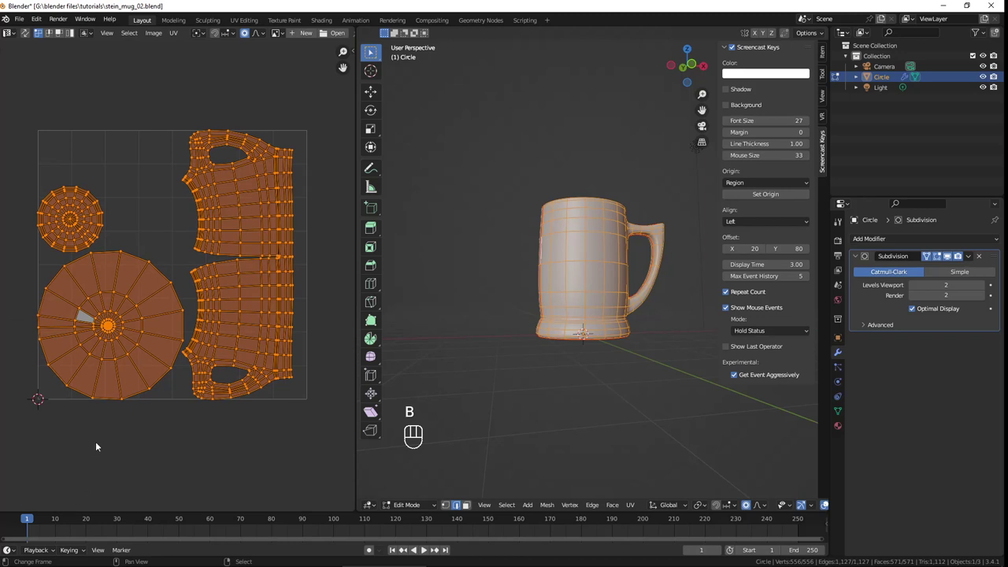
# Step: Flip the UV editor's header to the bottom of its area
pyautogui.rightClick(181, 31)
pyautogui.press('Escape')
pyautogui.rightClick(183, 32)
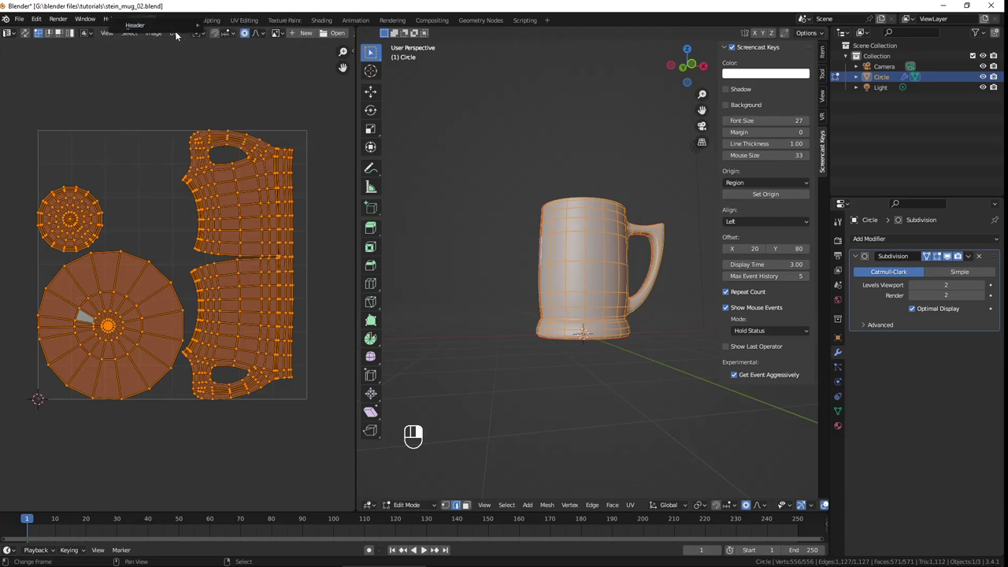
pyautogui.moveTo(183, 26)
pyautogui.click(247, 62)
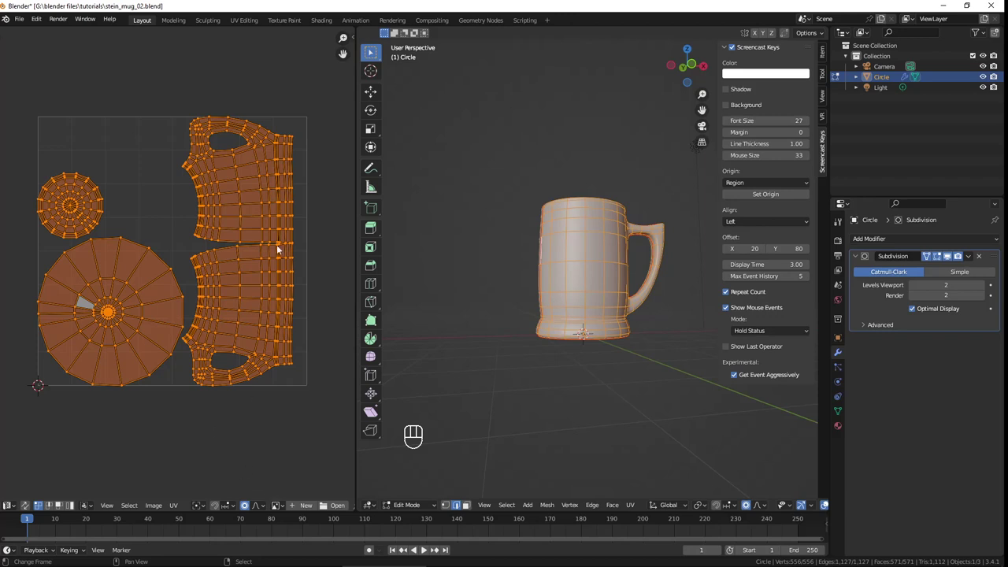
# Step: Clear the UV selection, box-select every island and rotate the whole layout by 90 degrees
pyautogui.press('a')
pyautogui.click(311, 105)
pyautogui.press('a')
pyautogui.press('a')
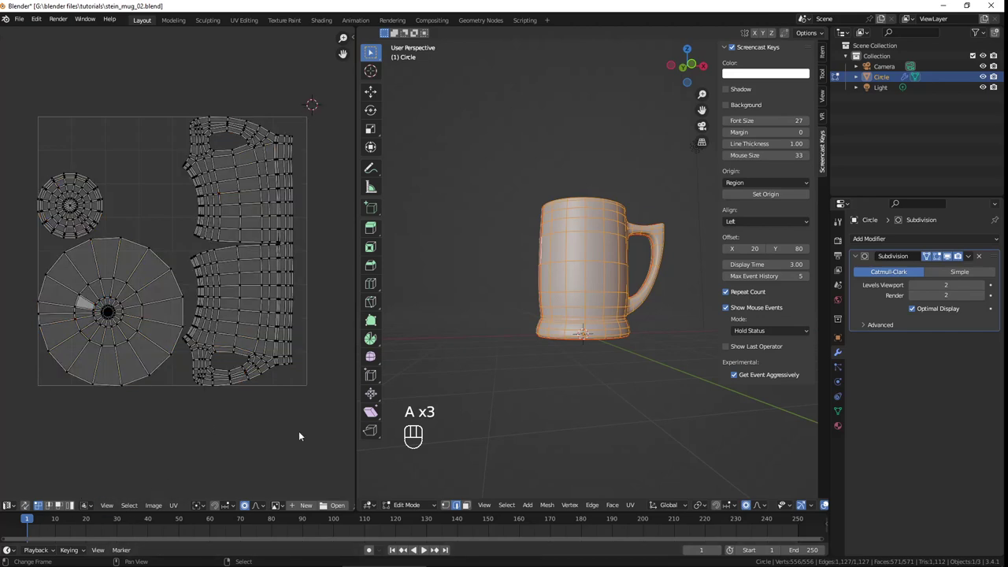
pyautogui.press('b')
pyautogui.moveTo(331, 86); pyautogui.dragTo(43, 406)
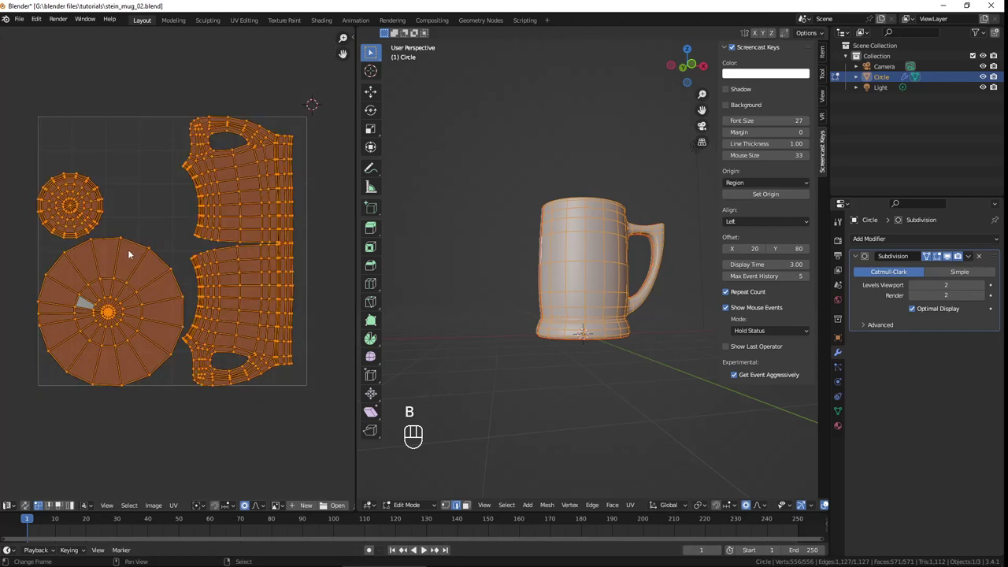
pyautogui.press('r')
pyautogui.press('KP_9')
pyautogui.press('KP_0')
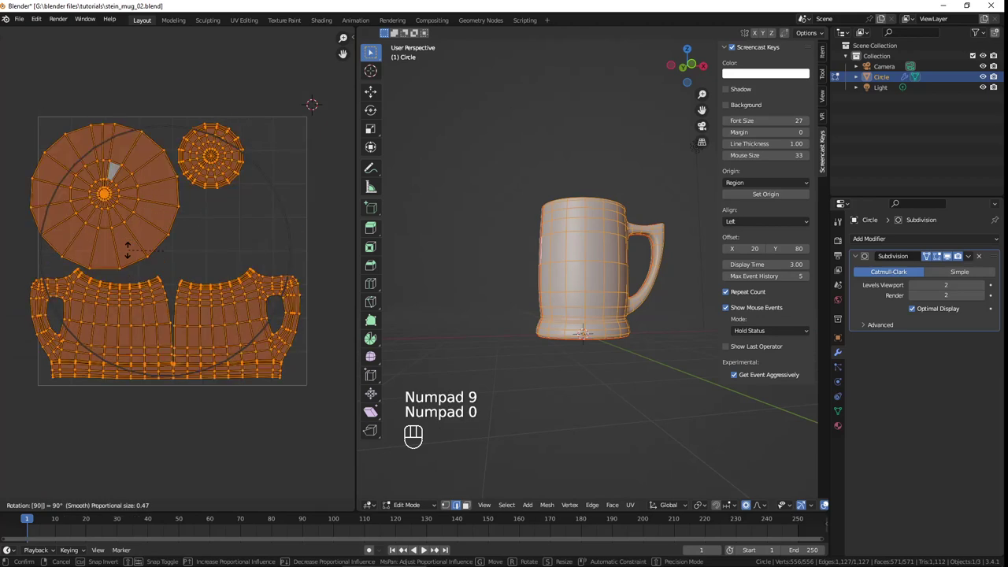
pyautogui.click(127, 249)
# Step: Move the rotated layout inside the UV bounds and scale it to about 0.98 along X
pyautogui.press('g')
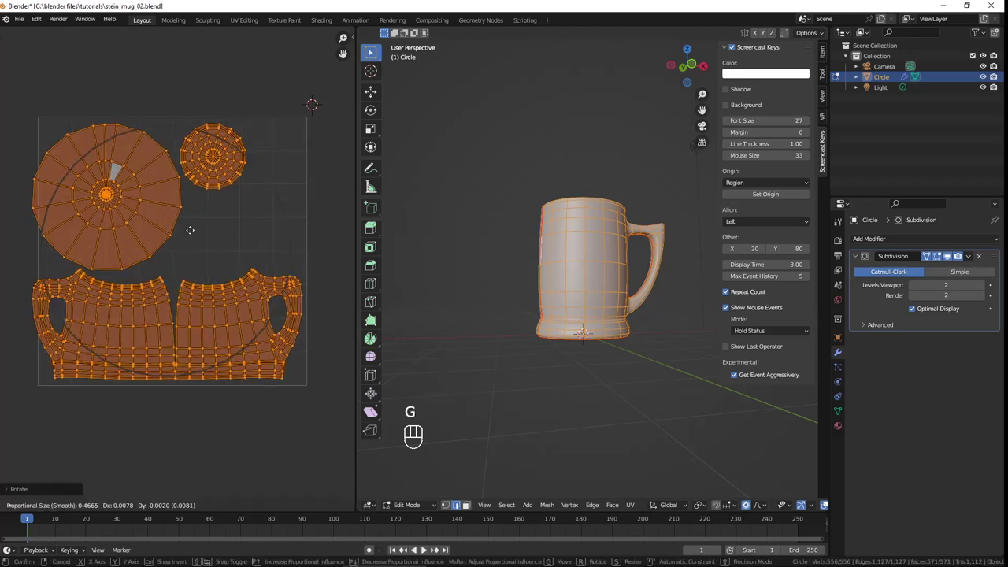
pyautogui.click(194, 232)
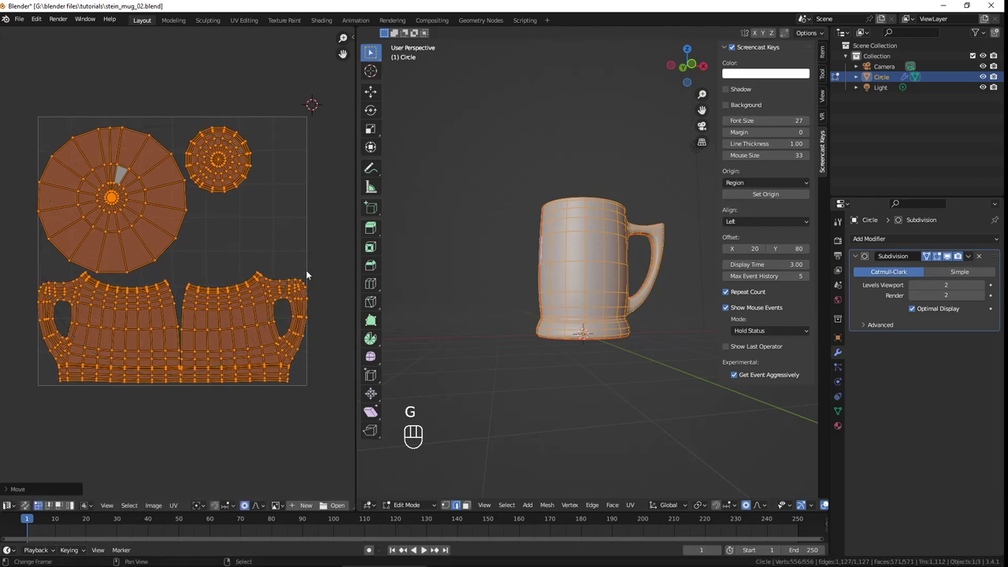
pyautogui.press('s')
pyautogui.press('x')
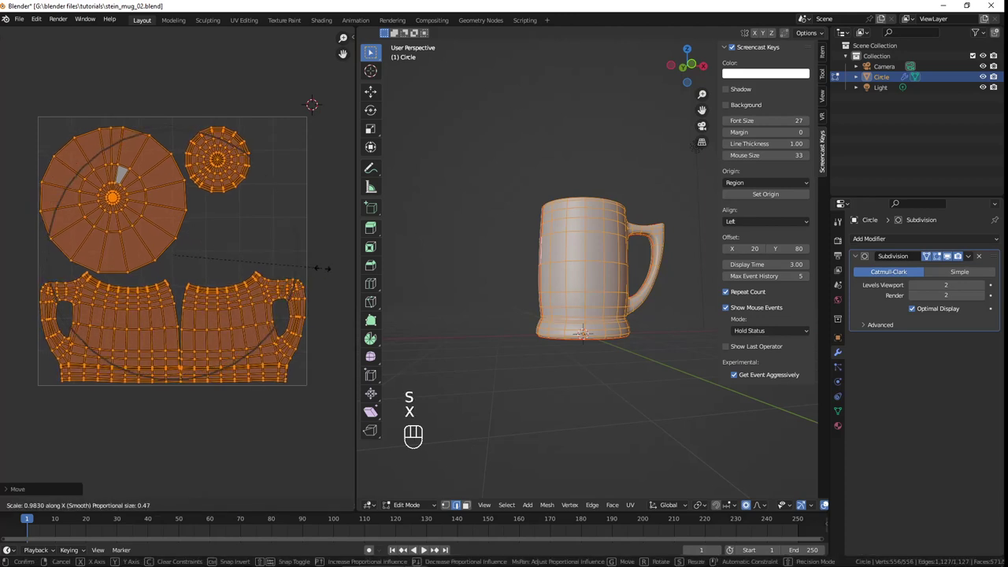
pyautogui.click(323, 267)
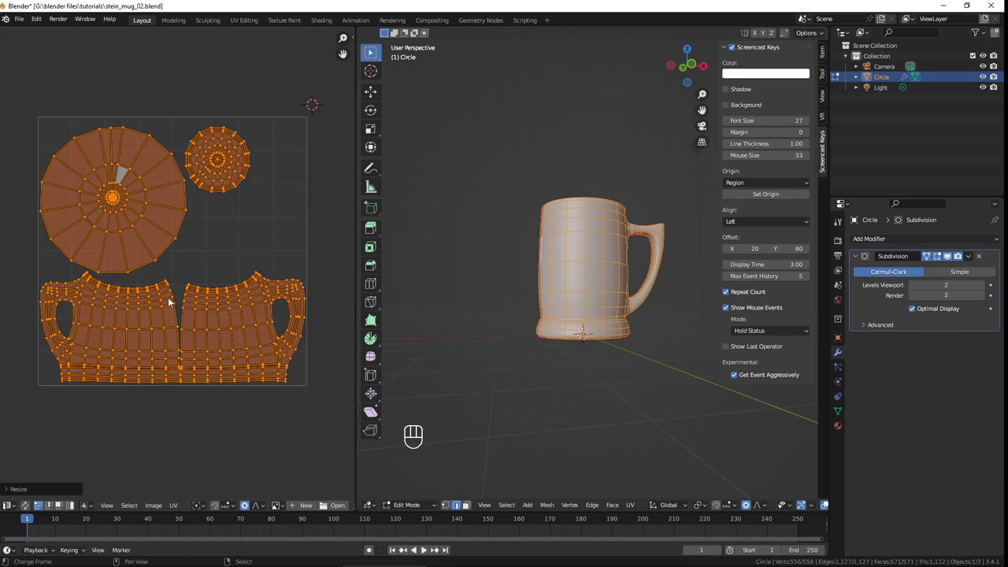
# Step: Select the whole large round island, shrink it and move it towards the upper left corner of the UV bounds
pyautogui.click(114, 207)
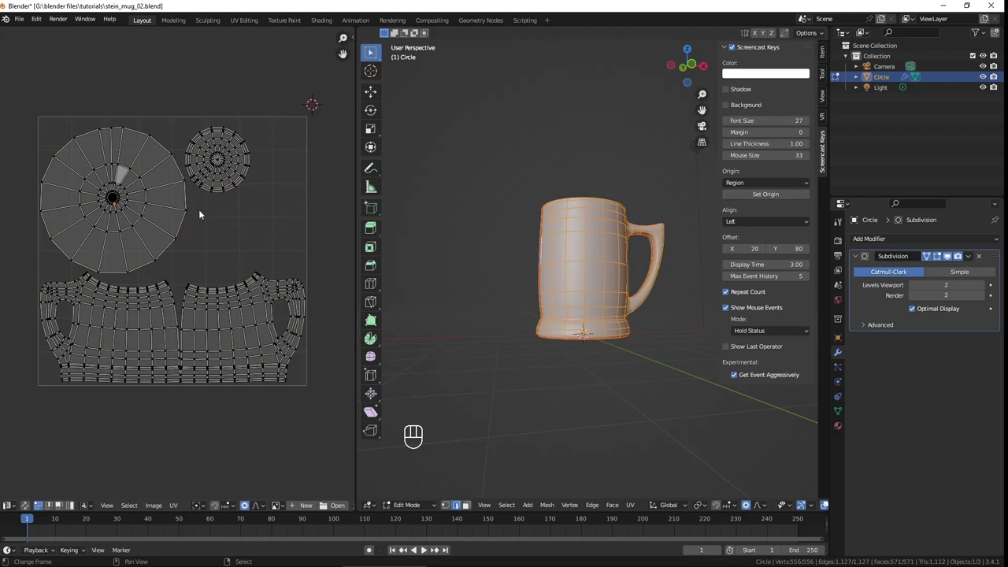
pyautogui.hotkey('ctrl', 'l')
pyautogui.press('s')
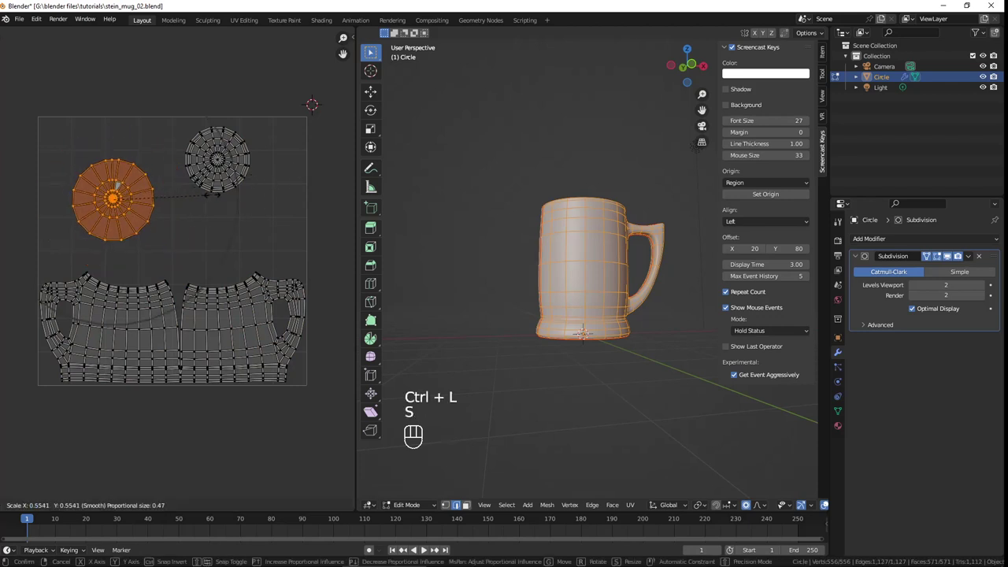
pyautogui.click(199, 180)
pyautogui.press('g')
pyautogui.click(183, 156)
# Step: Move the small round island to the upper right corner of the UV bounds and enlarge it to about the other round island's size
pyautogui.press('a')
pyautogui.press('a')
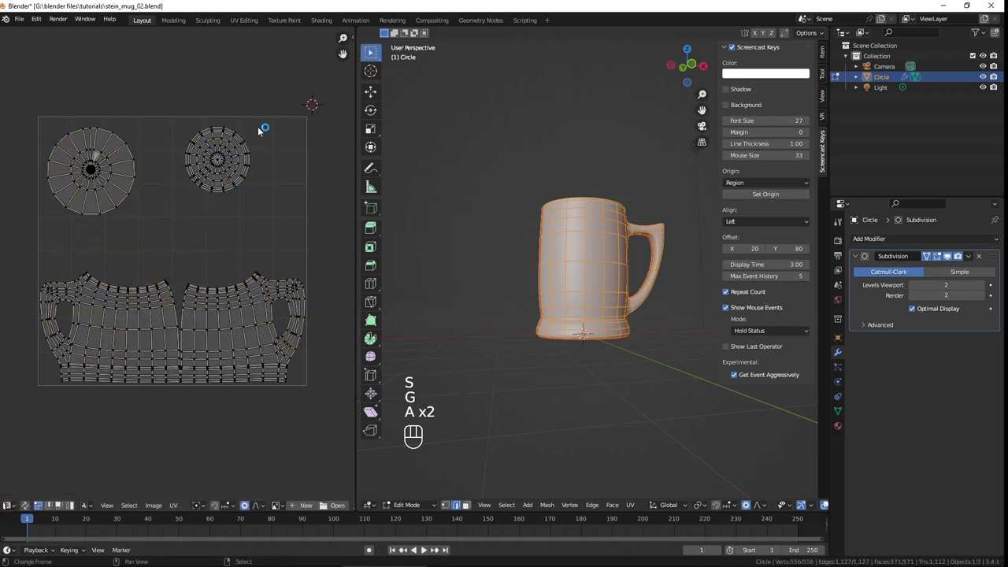
pyautogui.press('b')
pyautogui.moveTo(259, 122); pyautogui.dragTo(171, 203)
pyautogui.press('g')
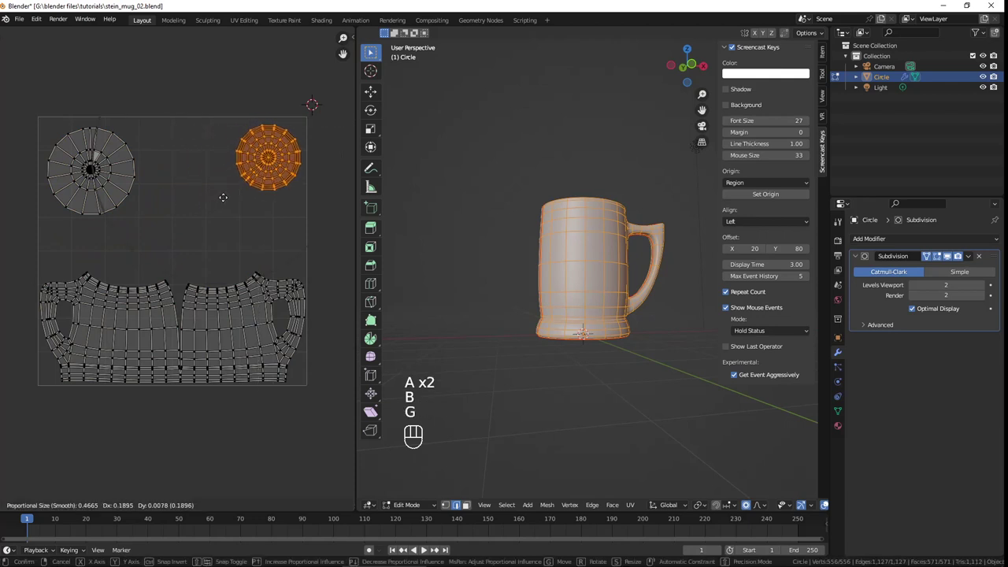
pyautogui.click(227, 198)
pyautogui.press('s')
pyautogui.click(334, 142)
pyautogui.press('g')
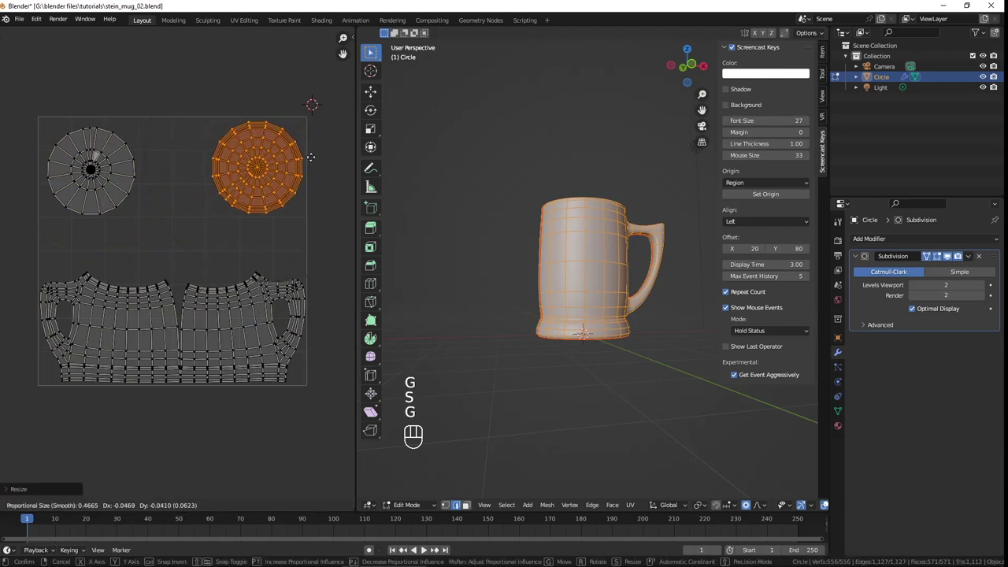
pyautogui.click(266, 166)
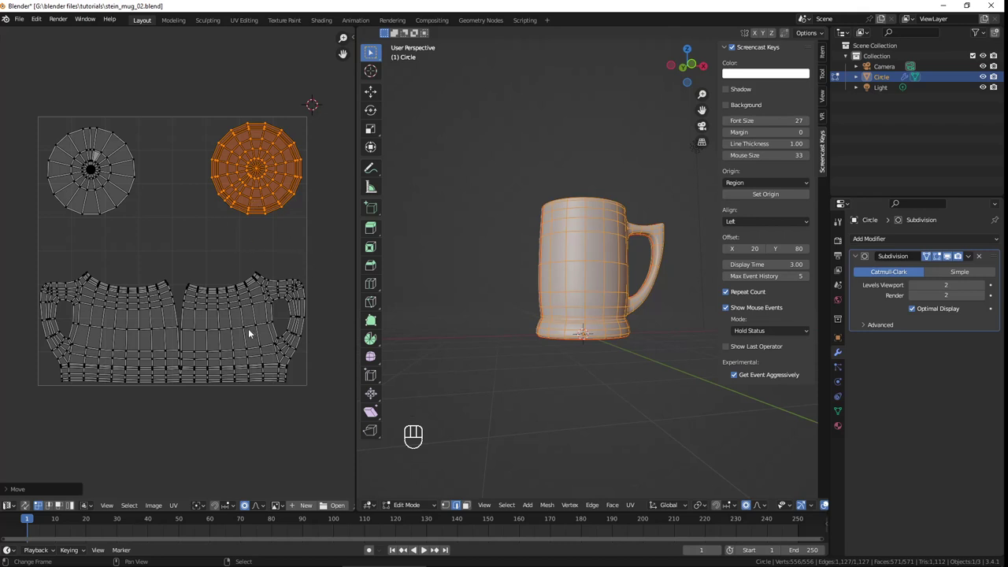
# Step: Deselect all the islands in the UV layout
pyautogui.moveTo(574, 275); pyautogui.dragTo(370, 295, button='middle')
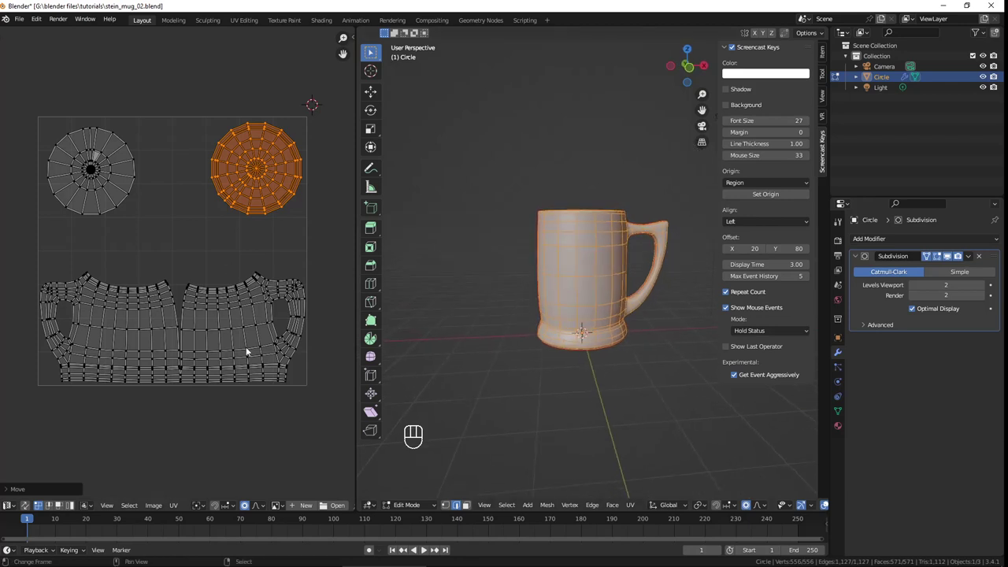
pyautogui.press('a')
pyautogui.press('a')
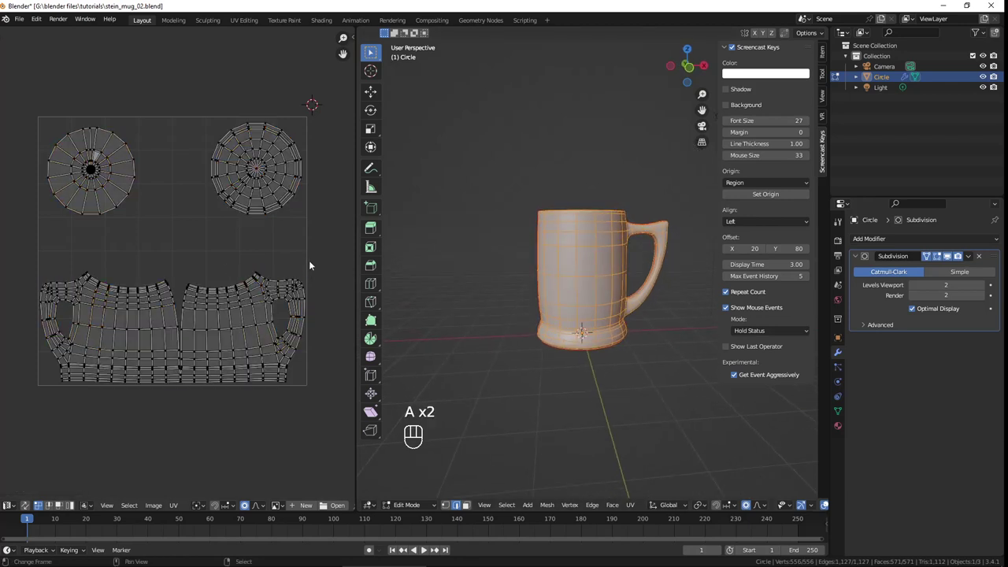
# Step: Select both halves of the mug body island in the lower part of the UV layout
pyautogui.press('b')
pyautogui.moveTo(321, 251); pyautogui.dragTo(12, 416)
pyautogui.press('s')
pyautogui.press('z')
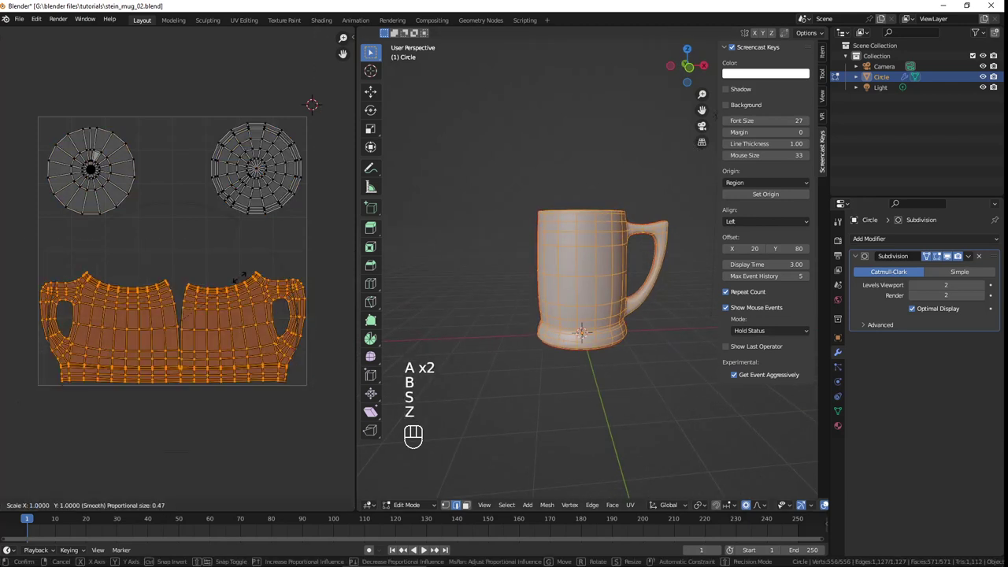
pyautogui.click(236, 279)
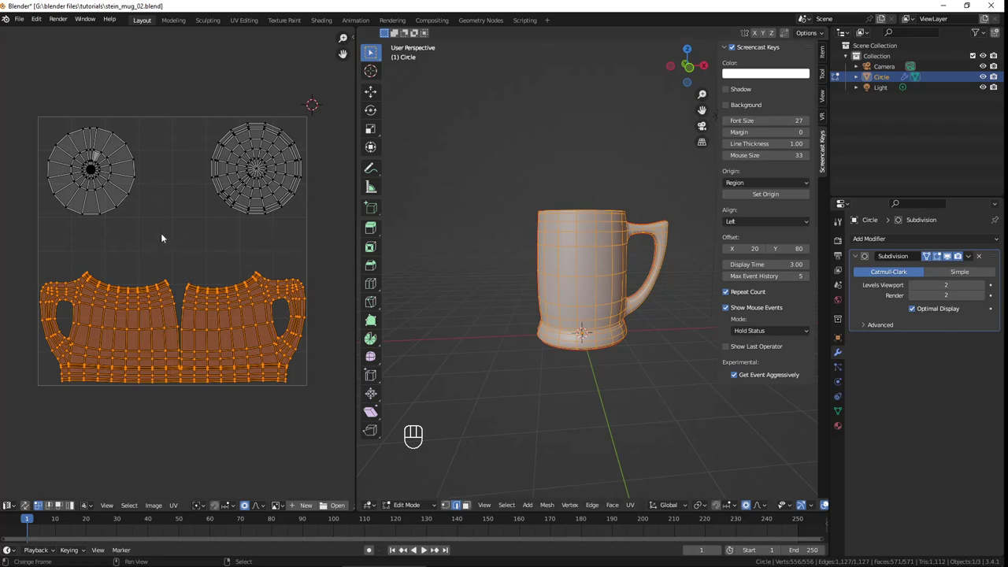
pyautogui.moveTo(182, 253); pyautogui.dragTo(193, 261, button='middle')
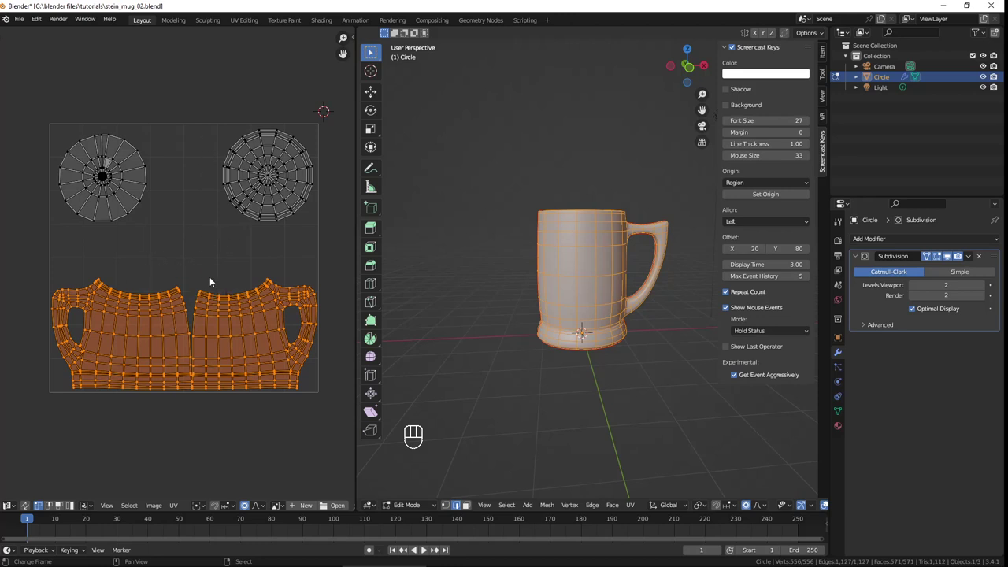
pyautogui.press('s')
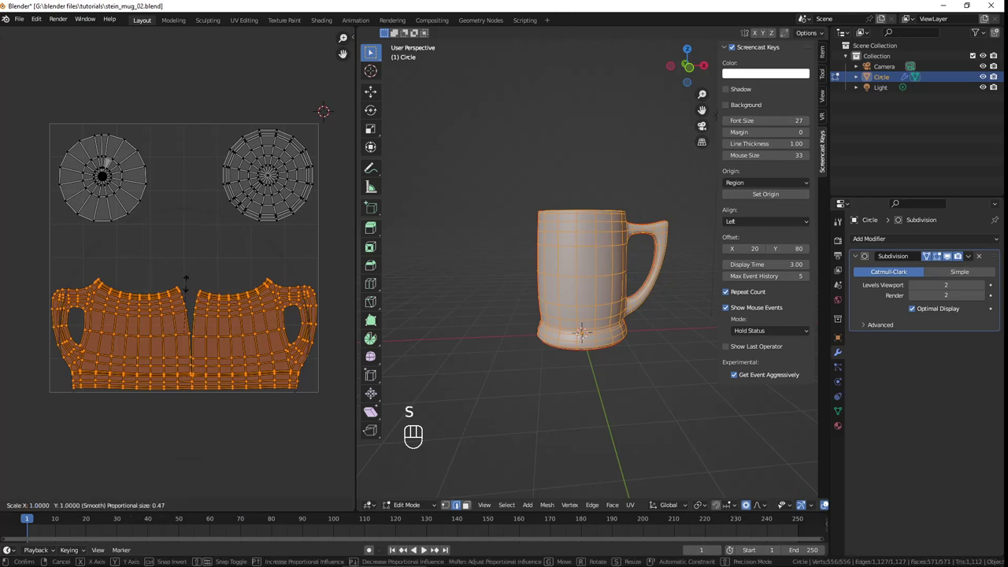
pyautogui.press('x')
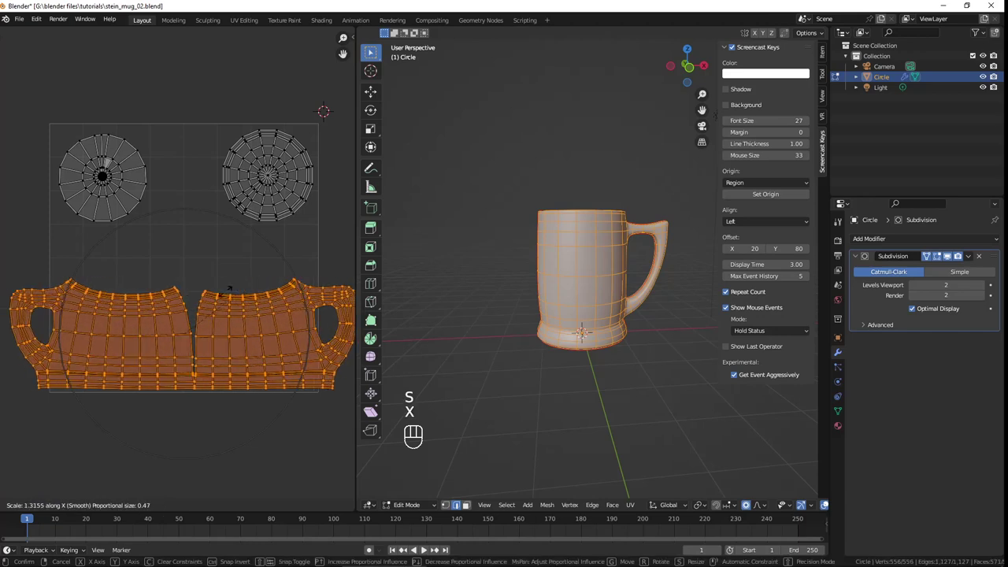
pyautogui.press('y')
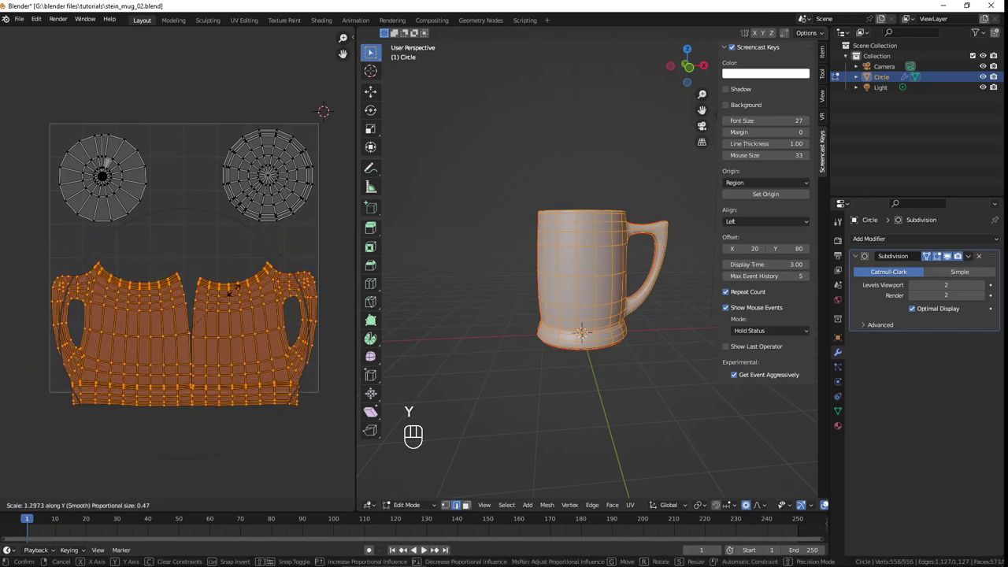
pyautogui.press('z')
pyautogui.press('s')
pyautogui.press('z')
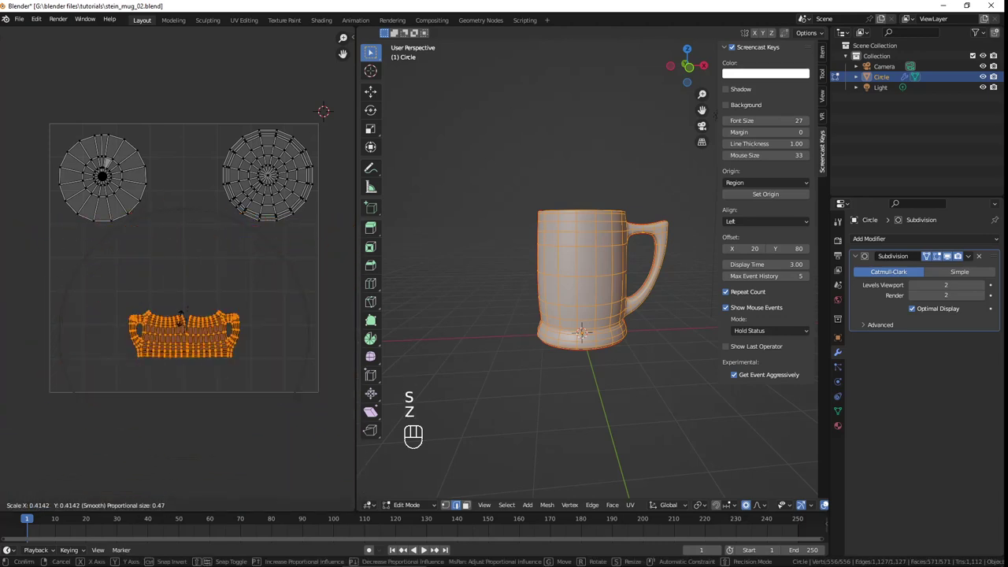
pyautogui.click(202, 307)
# Step: Stretch the selected mug body island slightly along Y and move it up towards the round islands, inside the UV bounds
pyautogui.press('s')
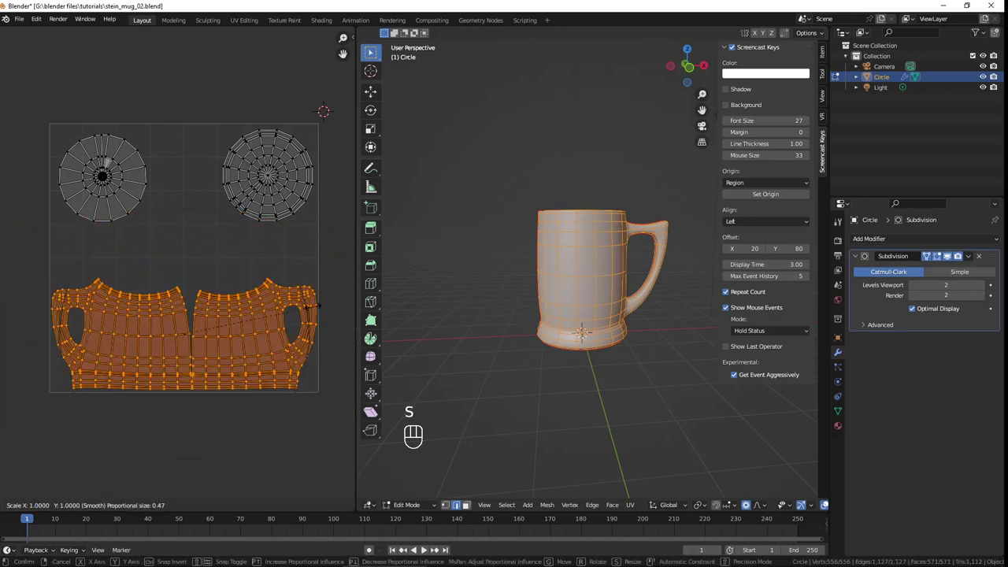
pyautogui.press('y')
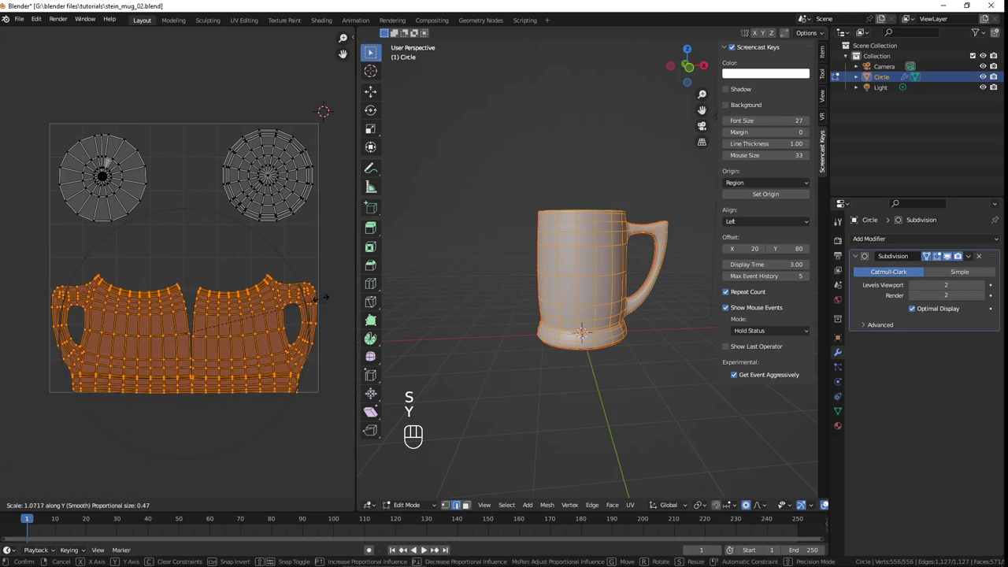
pyautogui.click(330, 281)
pyautogui.press('g')
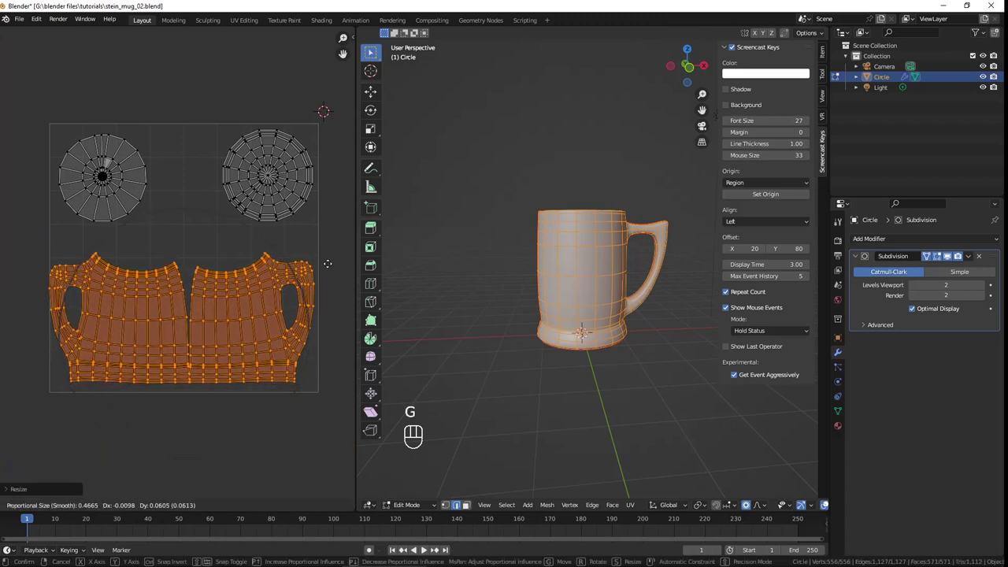
pyautogui.click(330, 257)
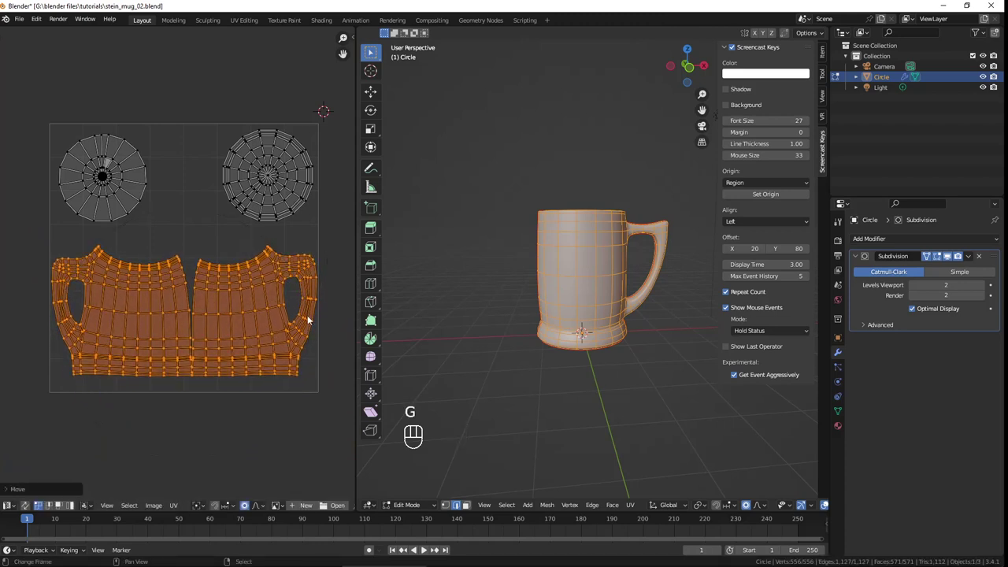
pyautogui.press('Tab')
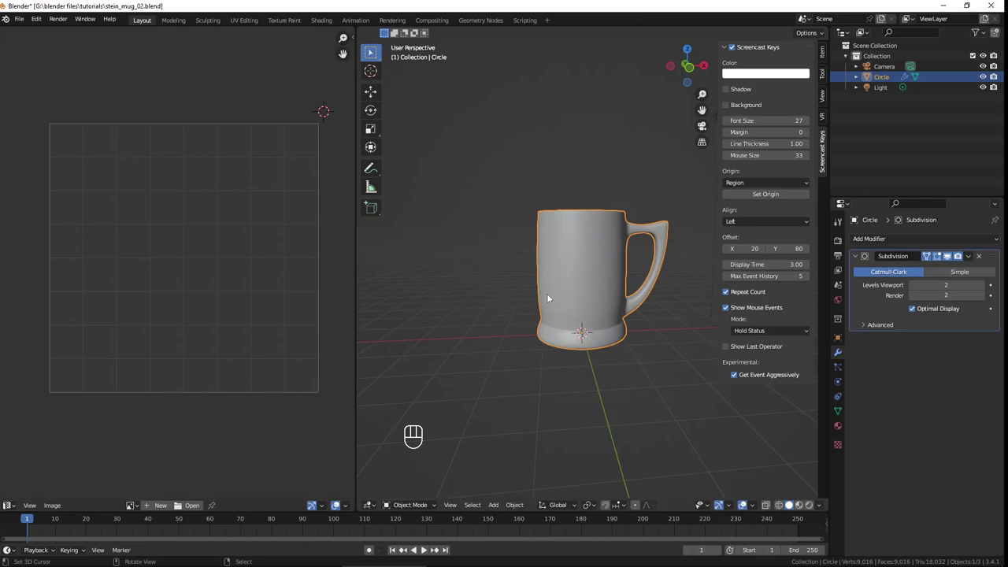
pyautogui.click(53, 506)
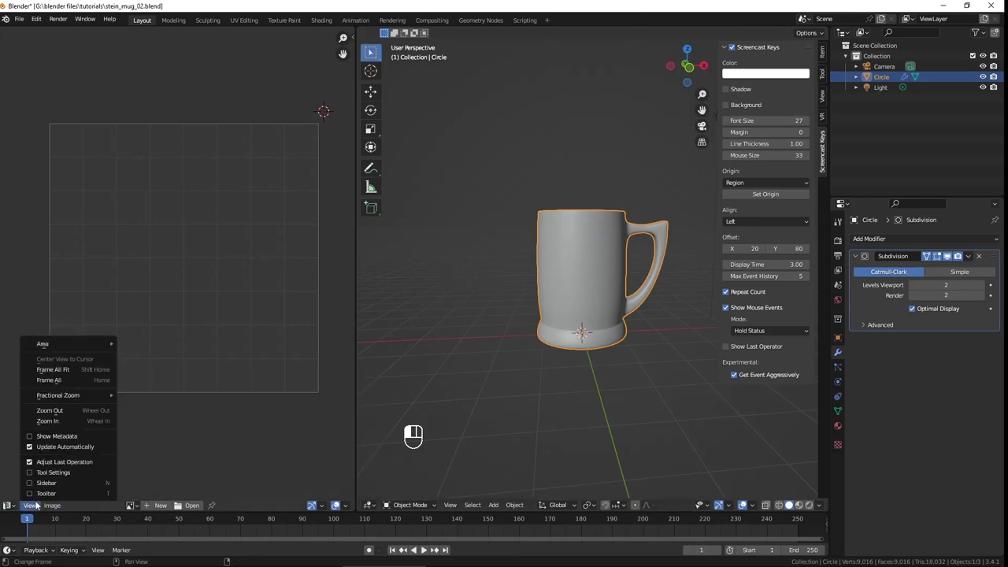
pyautogui.click(8, 506)
pyautogui.moveTo(29, 507)
pyautogui.click(133, 506)
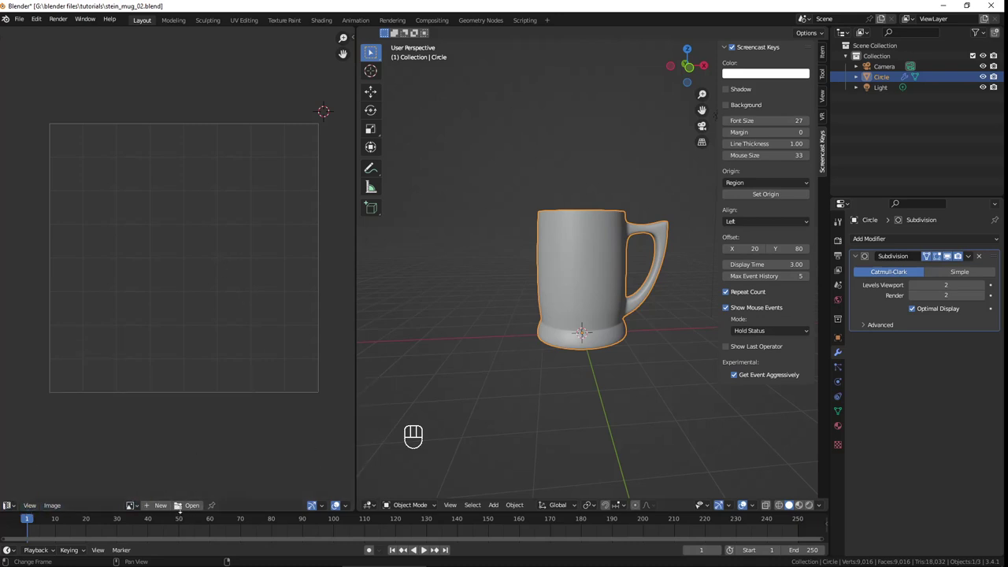
pyautogui.press('Tab')
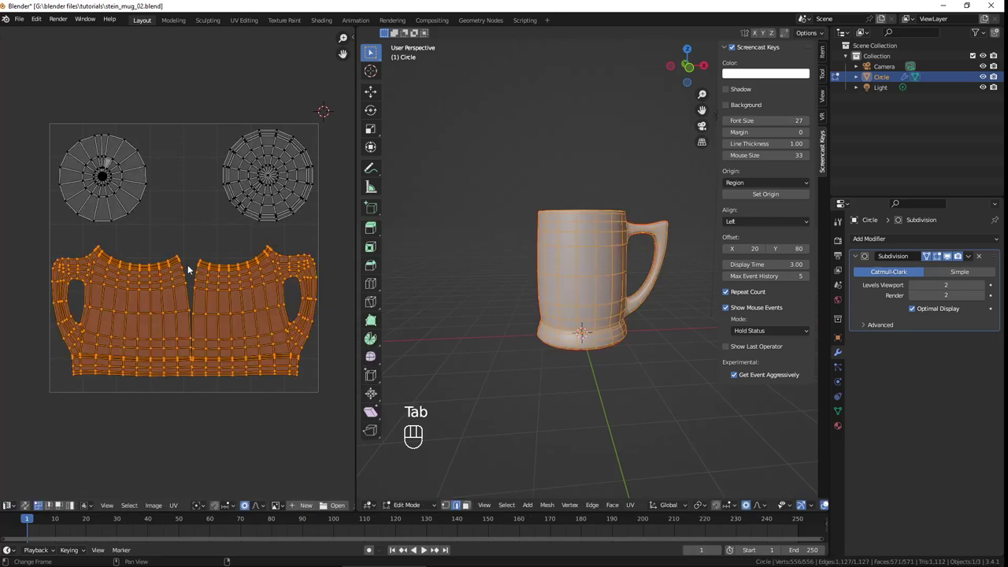
pyautogui.click(174, 505)
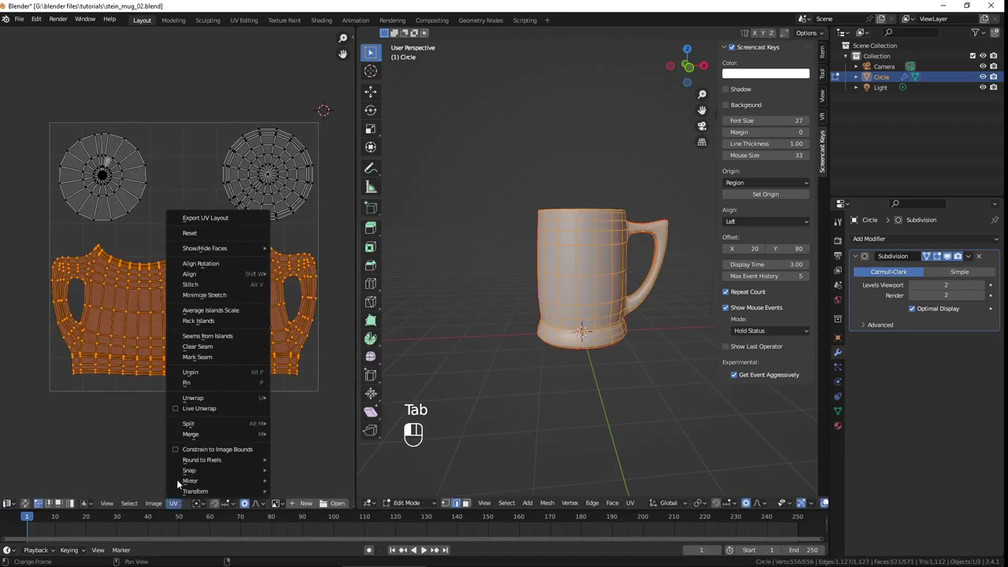
pyautogui.click(214, 224)
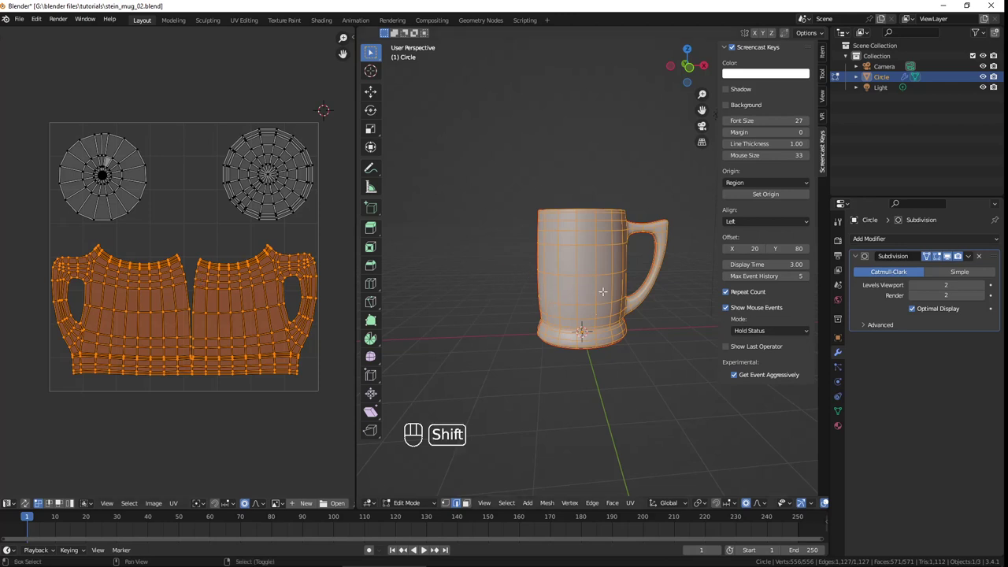
# Step: Leave Edit Mode and switch the mug to Texture Paint mode
pyautogui.keyDown('shift'); pyautogui.moveTo(600, 299); pyautogui.dragTo(553, 327, button='middle'); pyautogui.keyUp('shift')
pyautogui.press('Tab')
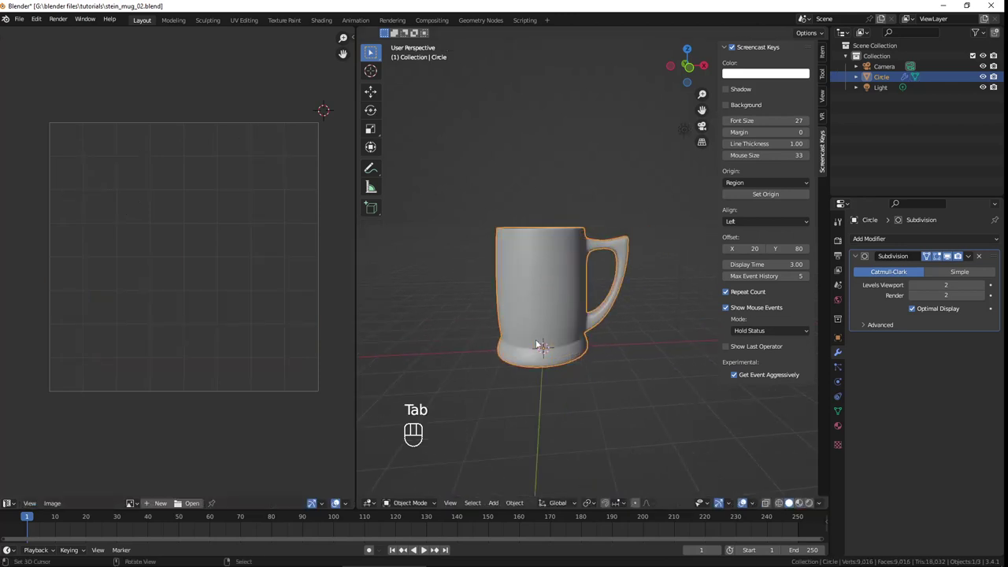
pyautogui.click(422, 504)
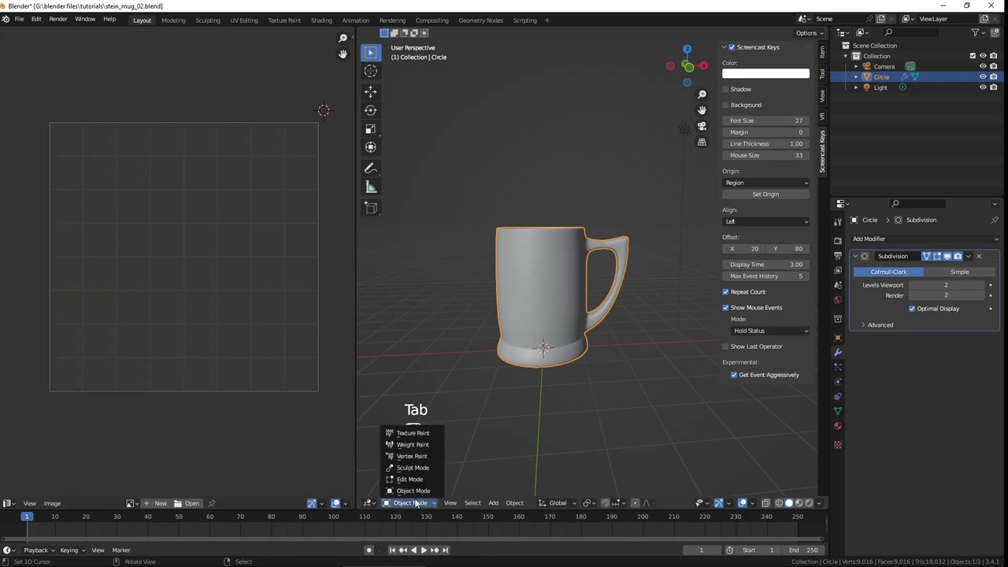
pyautogui.click(420, 436)
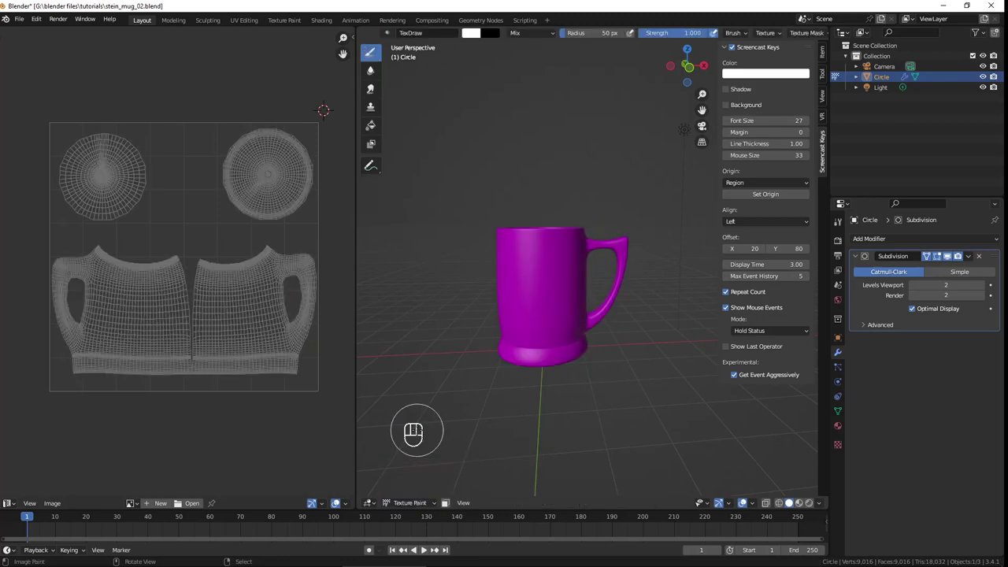
# Step: Show the paint tool settings in a widened sidebar and begin adding a Base Color paint slot to the mug
pyautogui.moveTo(536, 235); pyautogui.dragTo(599, 253, button='middle')
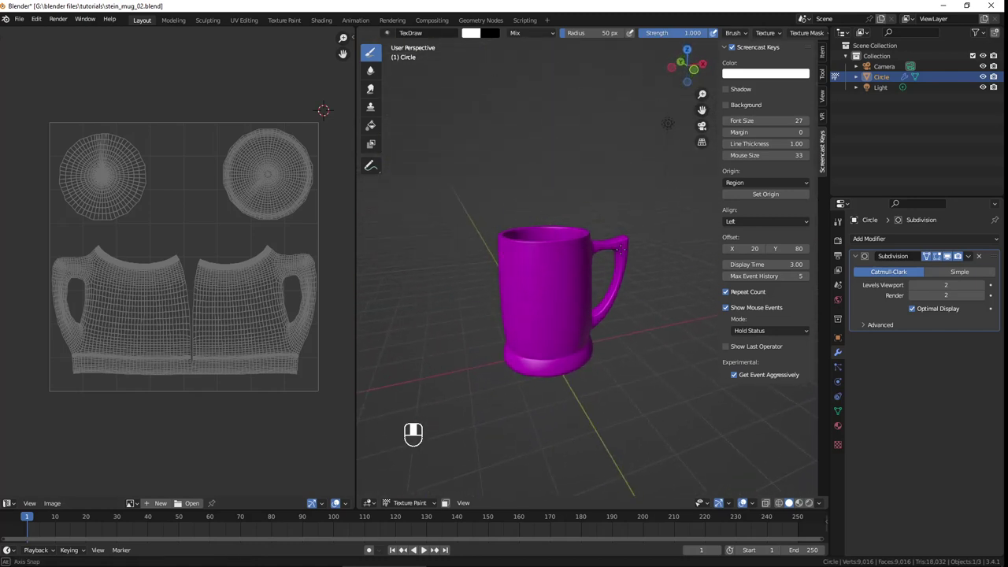
pyautogui.click(823, 52)
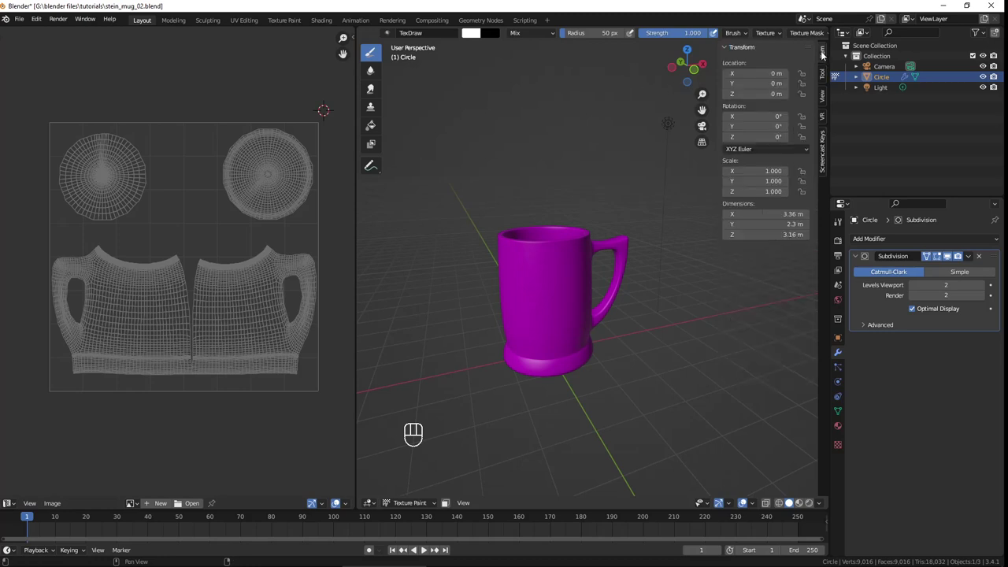
pyautogui.click(823, 74)
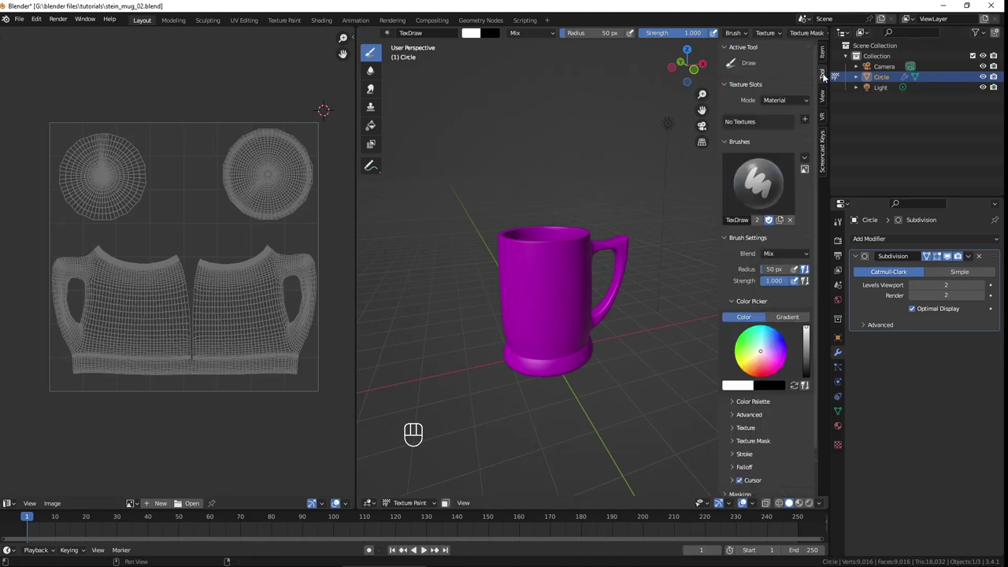
pyautogui.moveTo(717, 85); pyautogui.dragTo(658, 85)
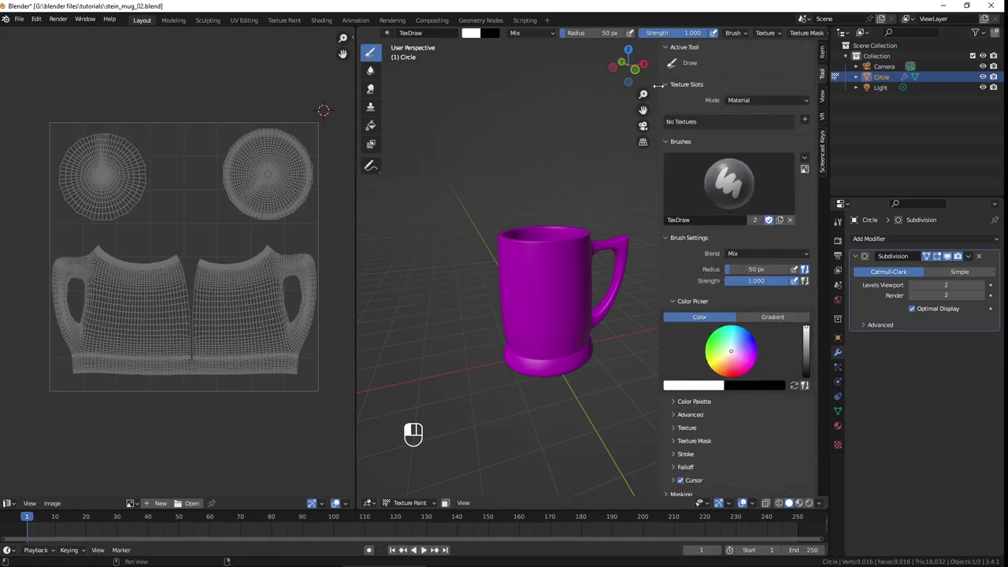
pyautogui.click(805, 123)
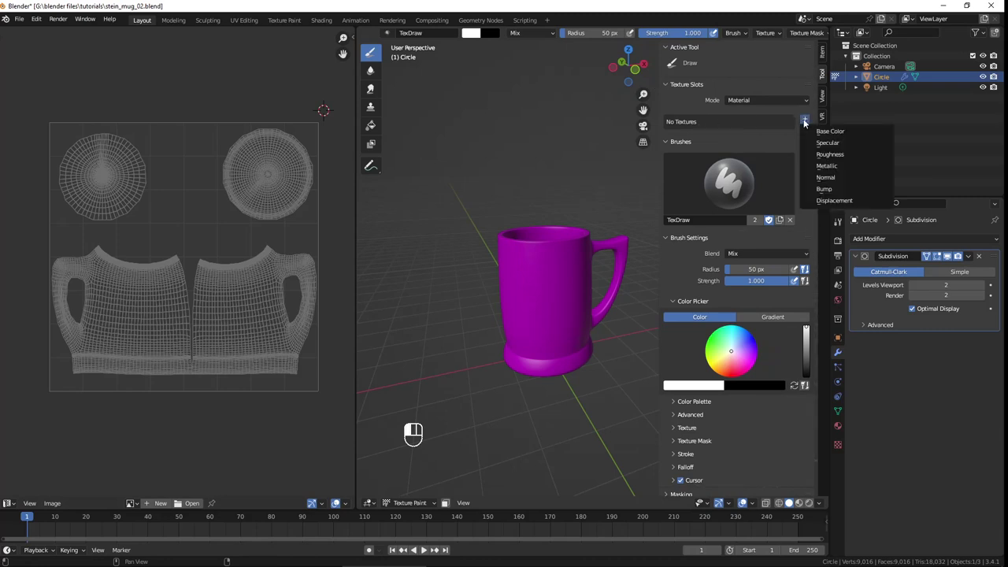
pyautogui.click(831, 132)
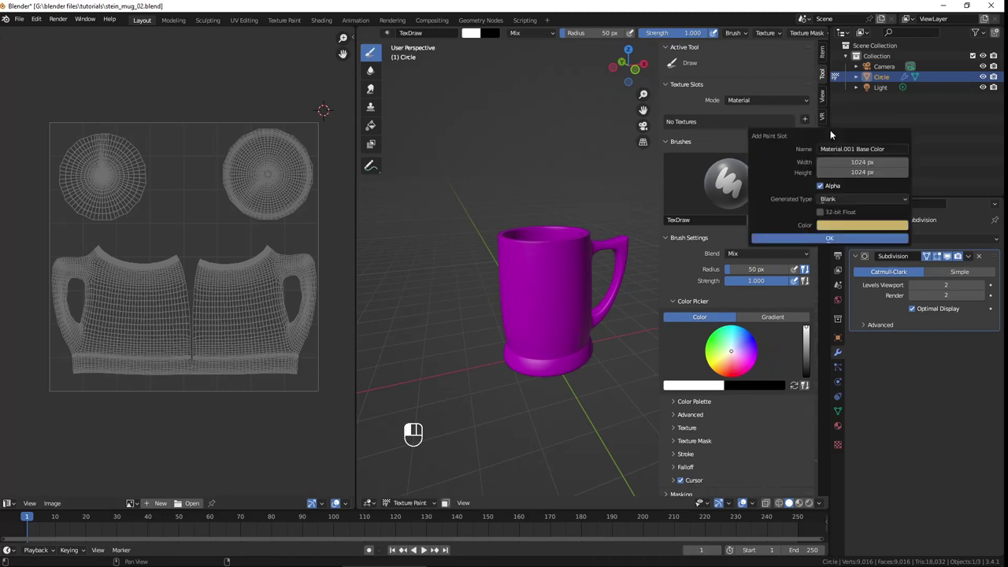
# Step: Set the paint slot's fill to pale cream with Hue 0.125, Saturation 0.283 and Value 1.000, and create the 1024 x 1024 px image
pyautogui.click(856, 227)
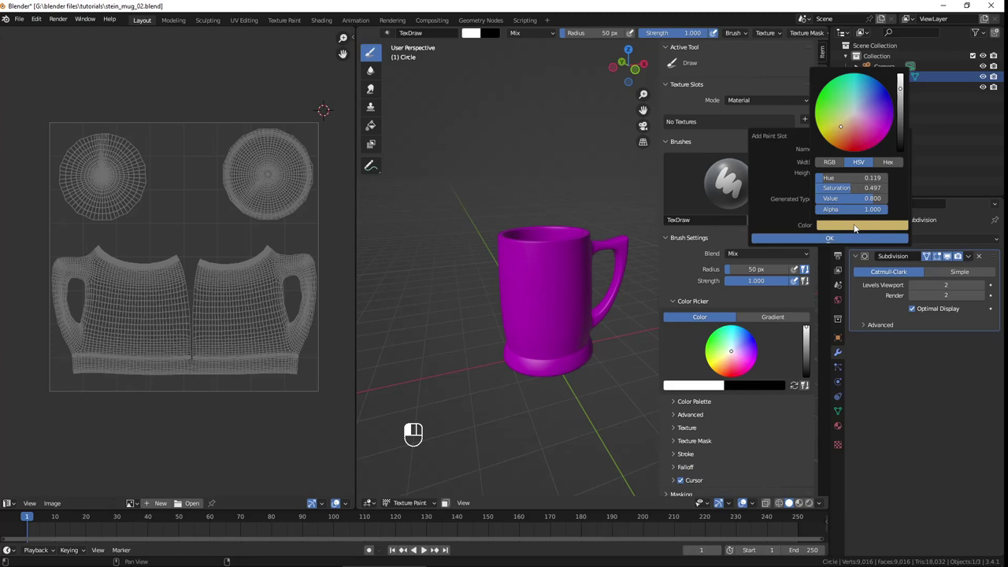
pyautogui.click(850, 122)
pyautogui.moveTo(900, 88); pyautogui.dragTo(901, 74)
pyautogui.click(851, 119)
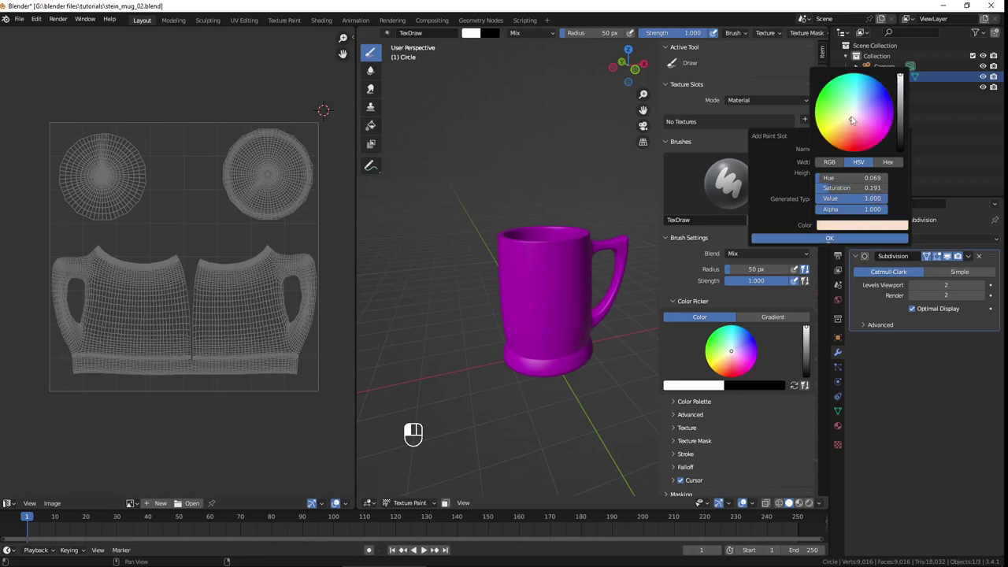
pyautogui.click(849, 116)
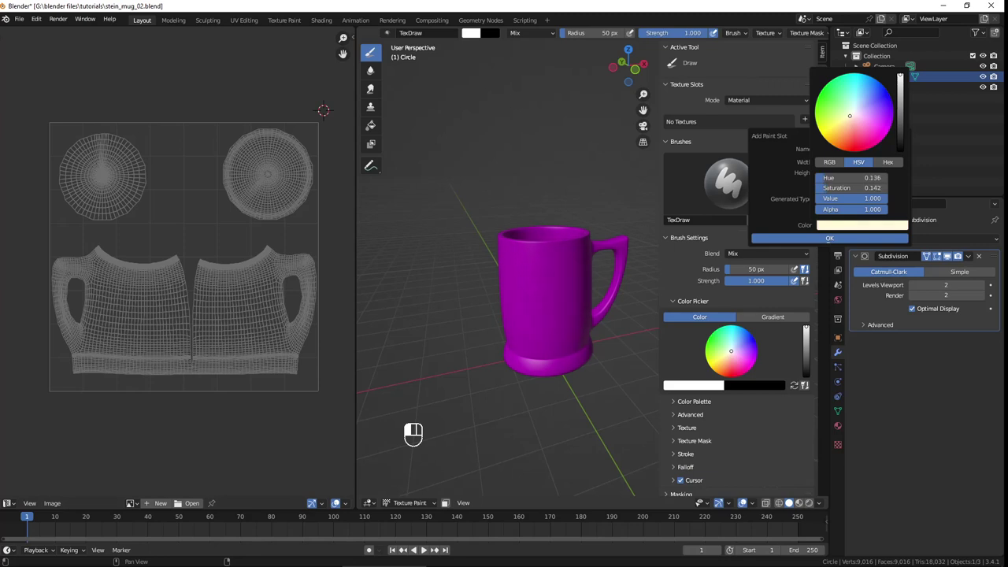
pyautogui.click(851, 118)
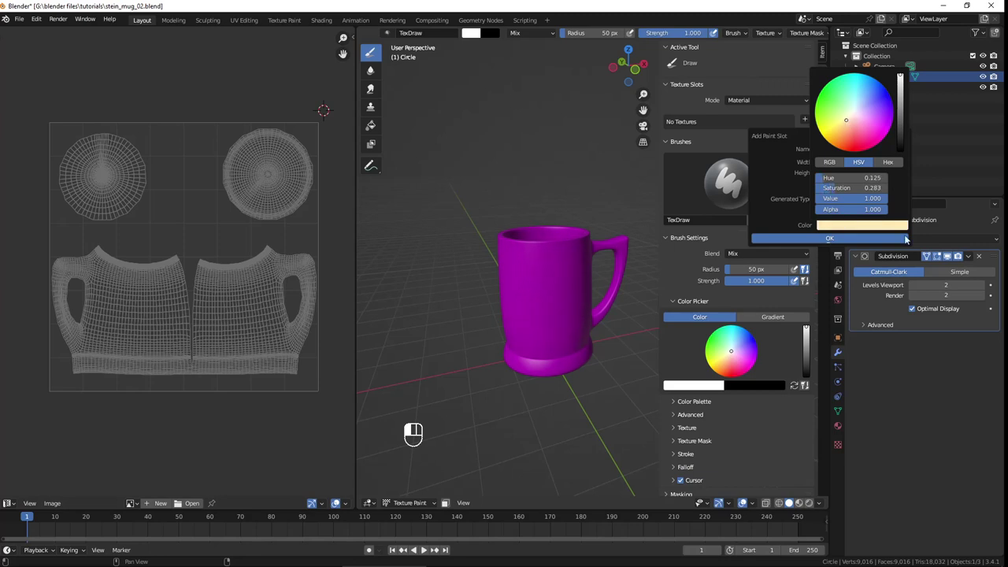
pyautogui.click(819, 240)
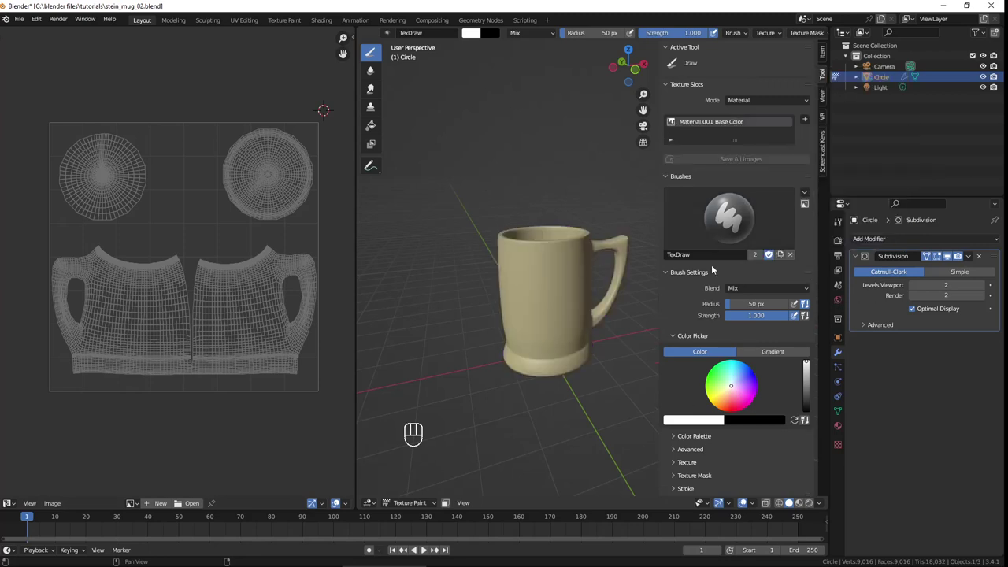
# Step: Select the Material.001 Base Color texture slot to display its whole image behind the mug's UV layout
pyautogui.moveTo(587, 248); pyautogui.dragTo(543, 260, button='middle')
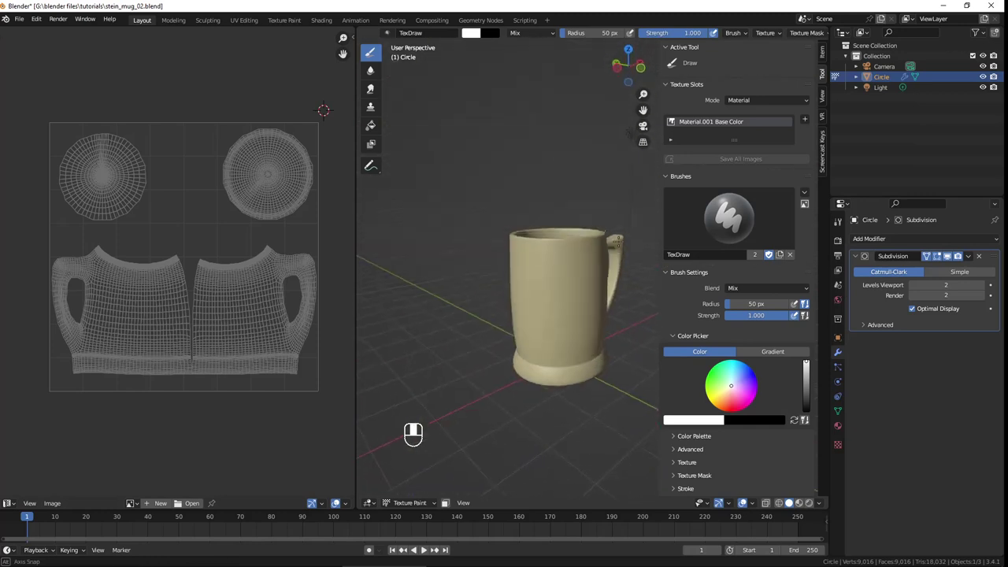
pyautogui.moveTo(618, 240); pyautogui.dragTo(512, 331, button='middle')
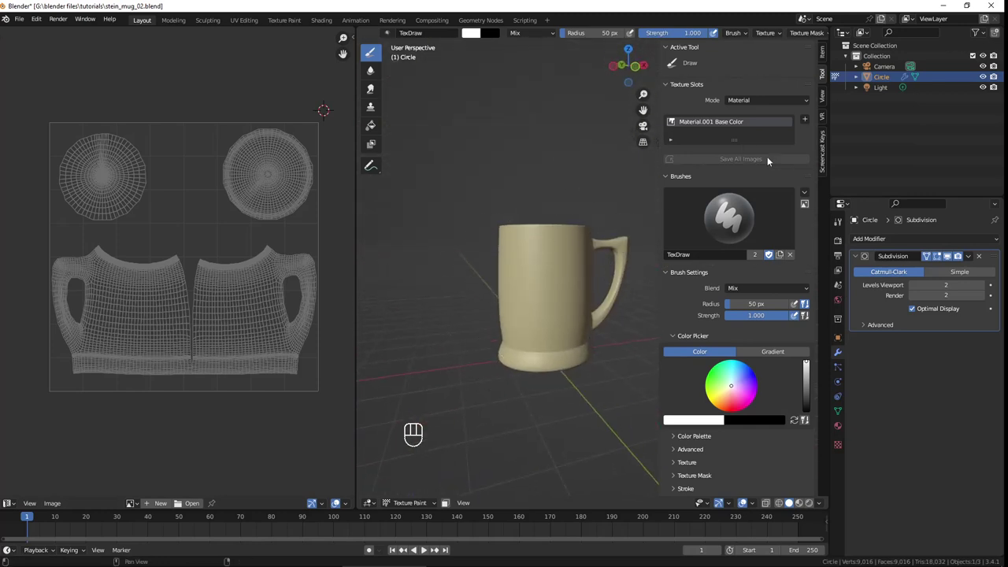
pyautogui.click(720, 121)
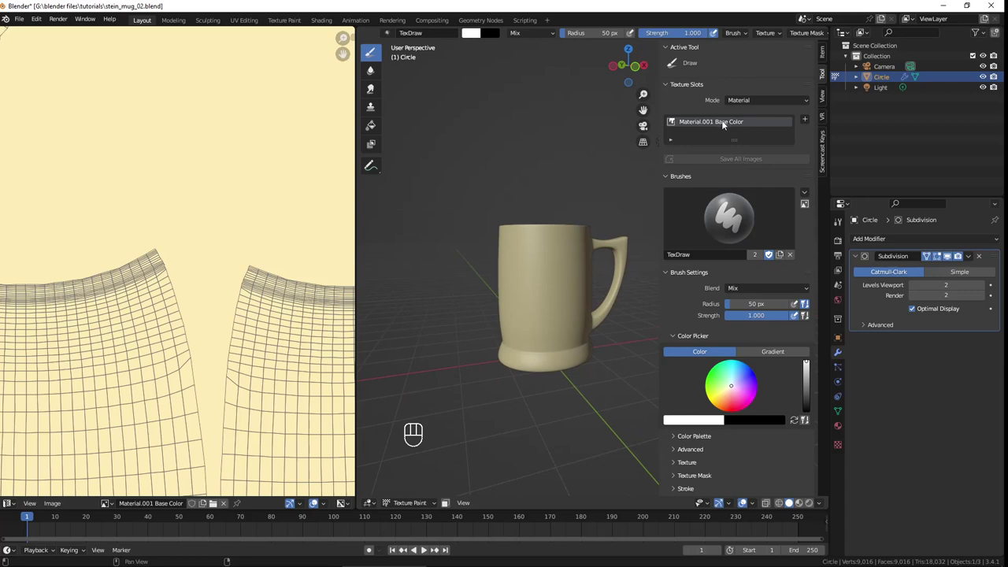
pyautogui.rightClick(733, 122)
pyautogui.press('Escape')
pyautogui.scroll(-8, 202, 276)
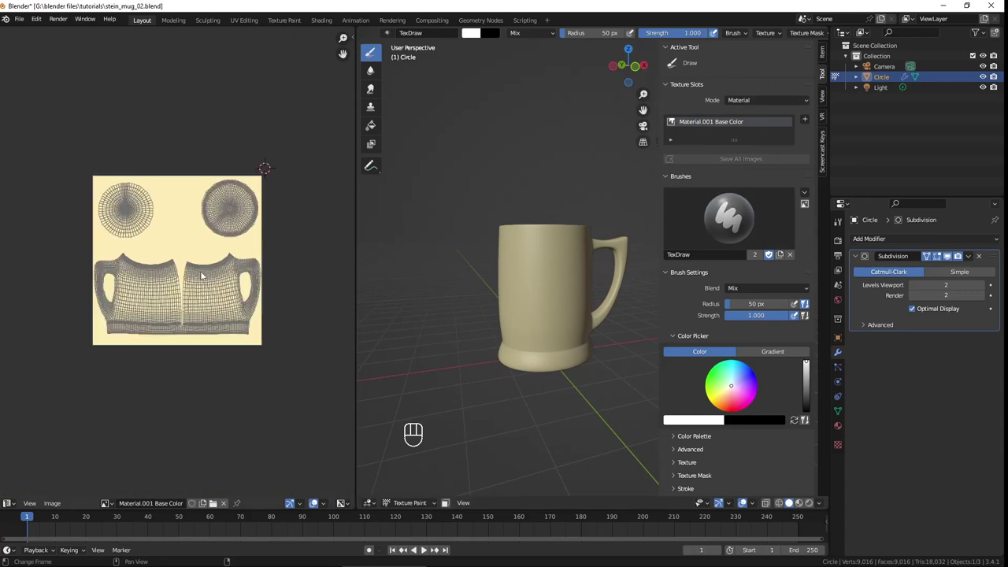
# Step: Set the Draw brush color to pale cream yellow and paint over the mug's body, handle and interior
pyautogui.scroll(2, 202, 276)
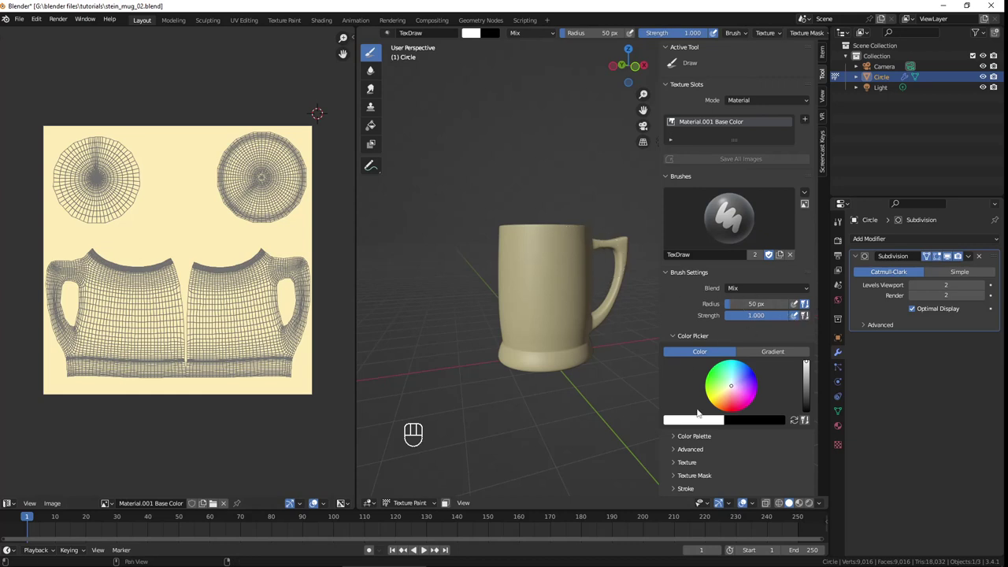
pyautogui.moveTo(740, 392); pyautogui.dragTo(727, 391)
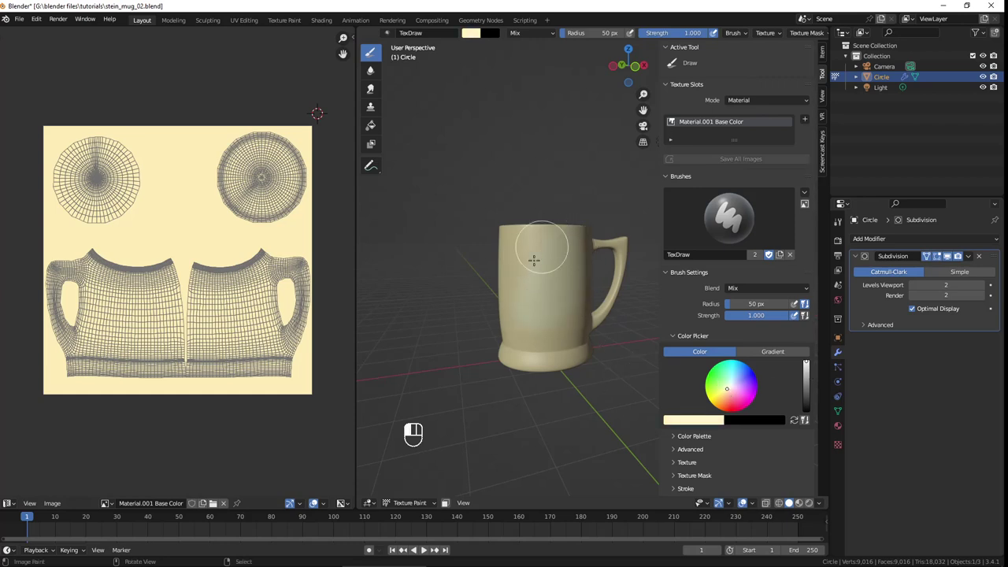
pyautogui.click(499, 274)
pyautogui.scroll(3, 556, 331)
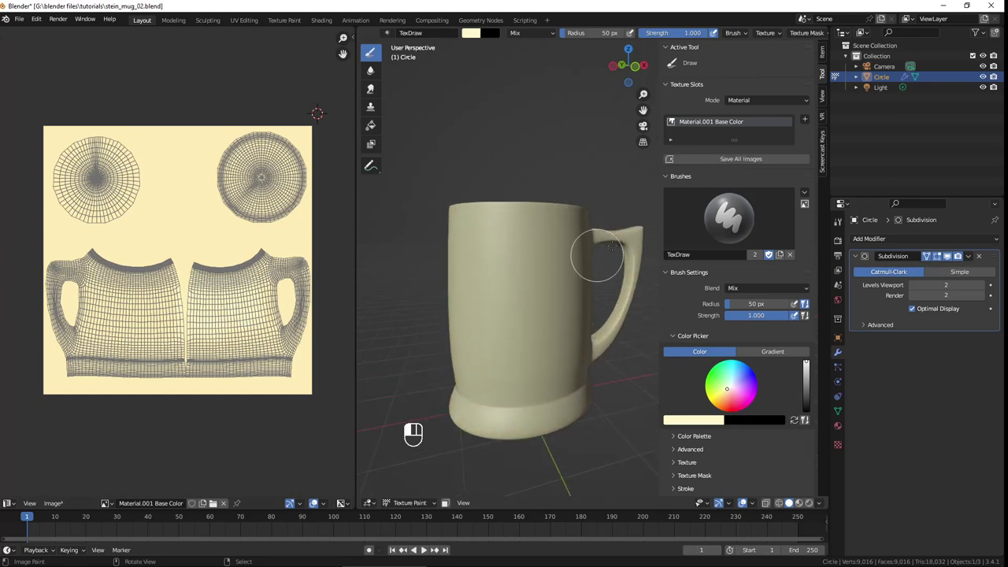
pyautogui.moveTo(612, 248); pyautogui.dragTo(539, 290, button='middle')
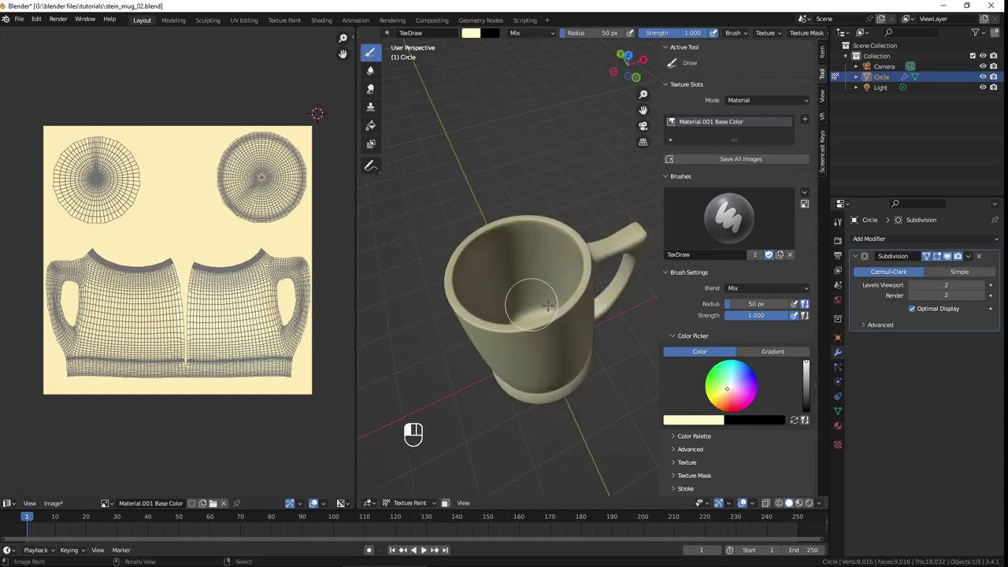
pyautogui.scroll(-3, 548, 306)
pyautogui.moveTo(473, 270); pyautogui.dragTo(597, 241, button='middle')
pyautogui.moveTo(540, 360)
pyautogui.mouseDown(button='middle')
pyautogui.moveTo(635, 317)
pyautogui.moveTo(598, 275)
pyautogui.moveTo(563, 270)
pyautogui.mouseUp(button='middle')
# Step: Switch the mug to Object Mode and examine the texture image for areas the brush has not covered
pyautogui.press('Tab')
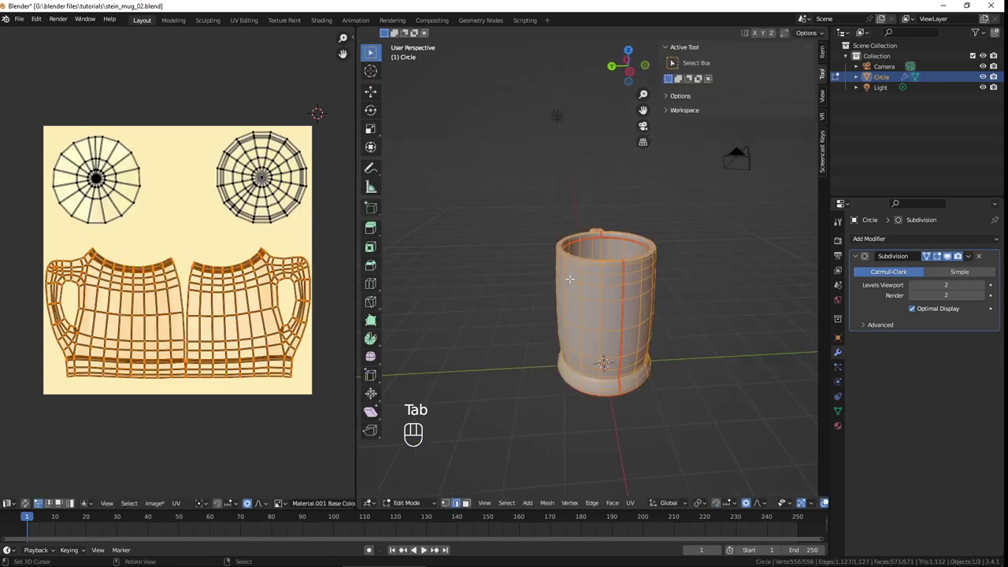
pyautogui.press('Tab')
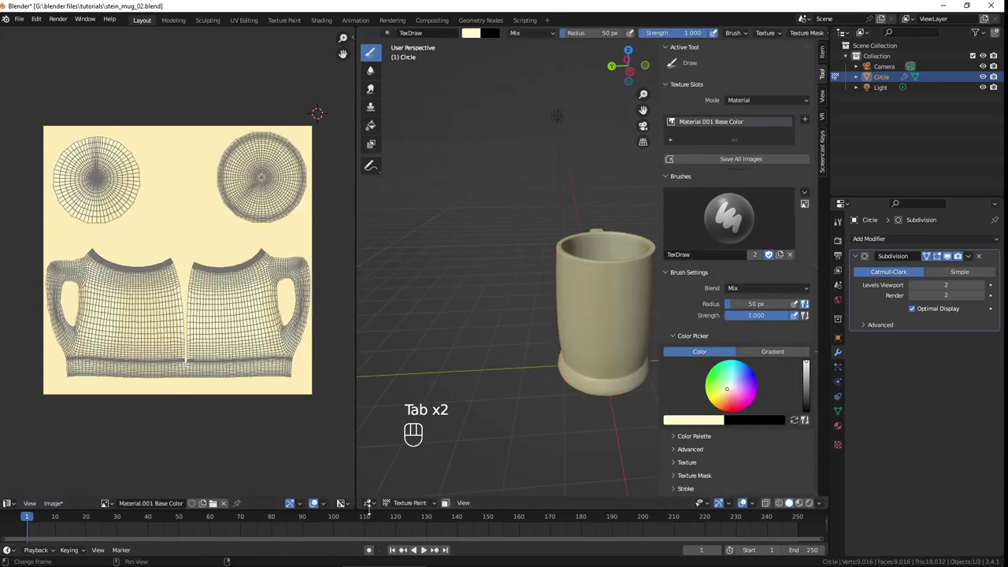
pyautogui.click(368, 508)
pyautogui.click(424, 489)
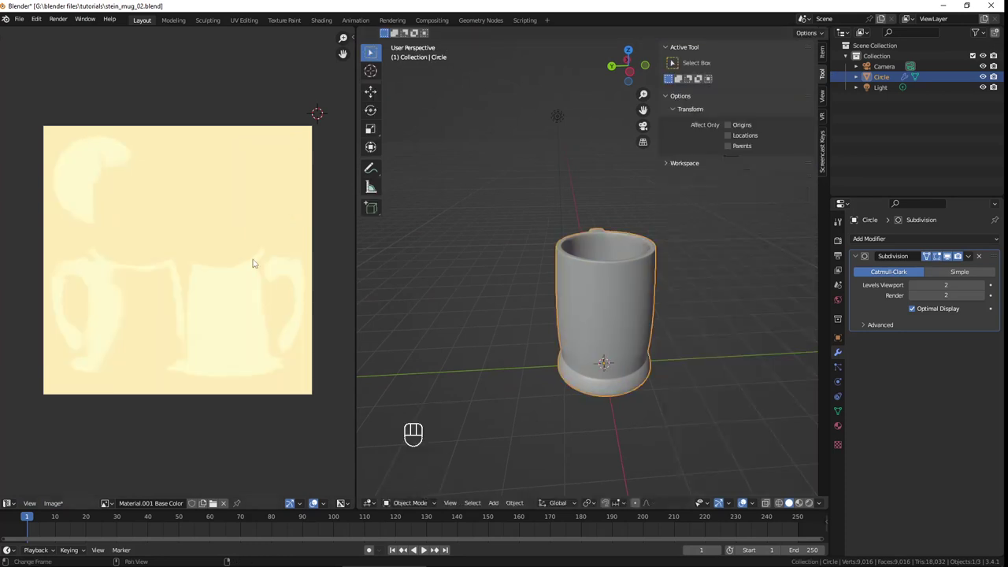
pyautogui.scroll(3, 196, 302)
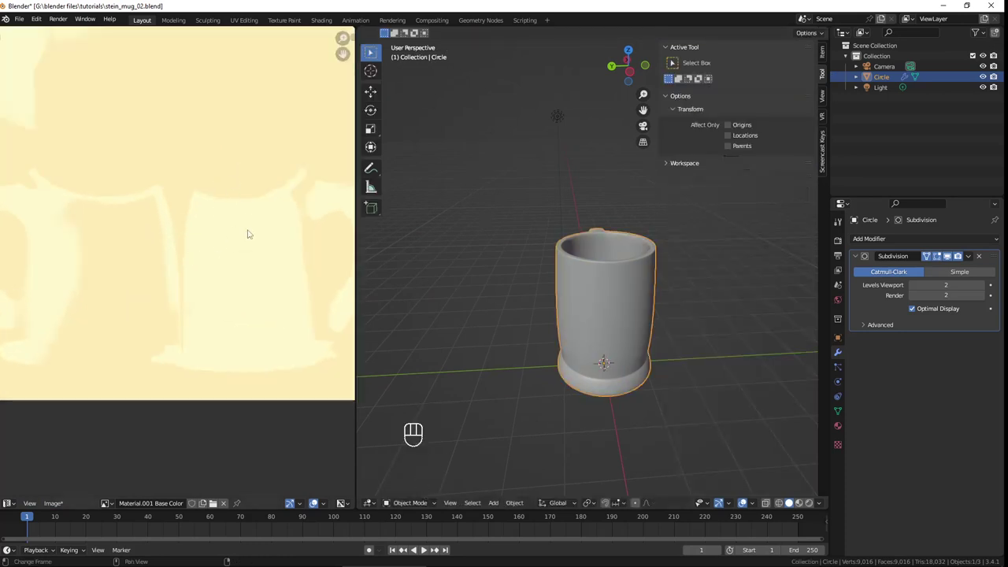
pyautogui.scroll(-1, 249, 228)
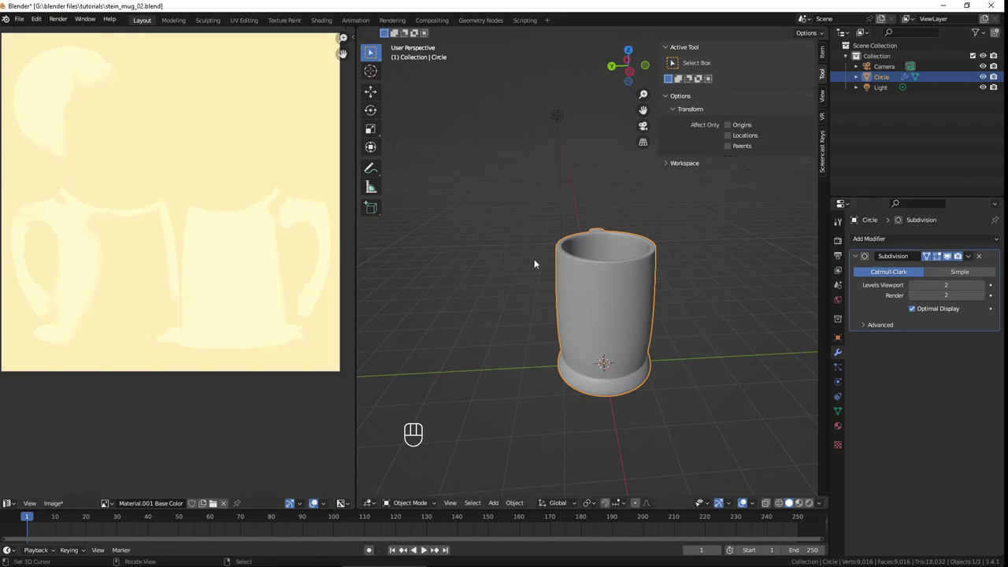
pyautogui.scroll(-2, 223, 166)
pyautogui.moveTo(223, 167); pyautogui.dragTo(223, 218, button='middle')
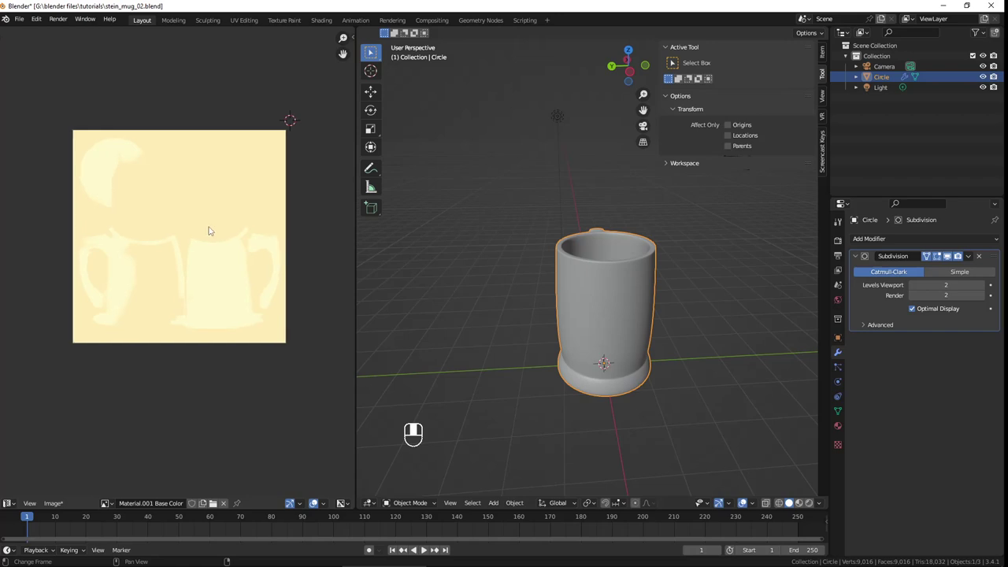
pyautogui.scroll(1, 209, 231)
# Step: Undo the accidental move and return the mug to Texture Paint mode
pyautogui.click(455, 460)
pyautogui.hotkey('ctrl', 'z')
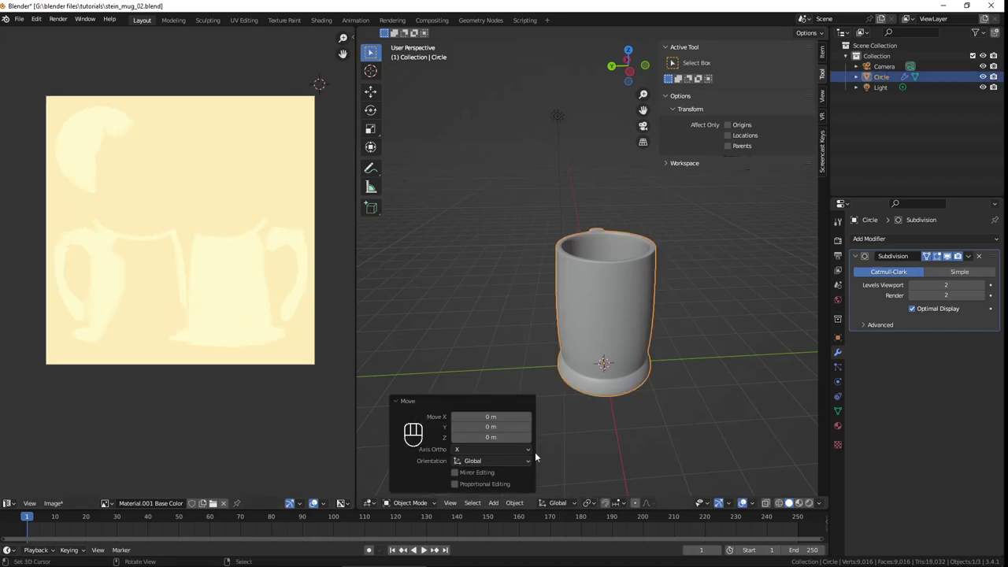
pyautogui.click(422, 504)
pyautogui.click(414, 444)
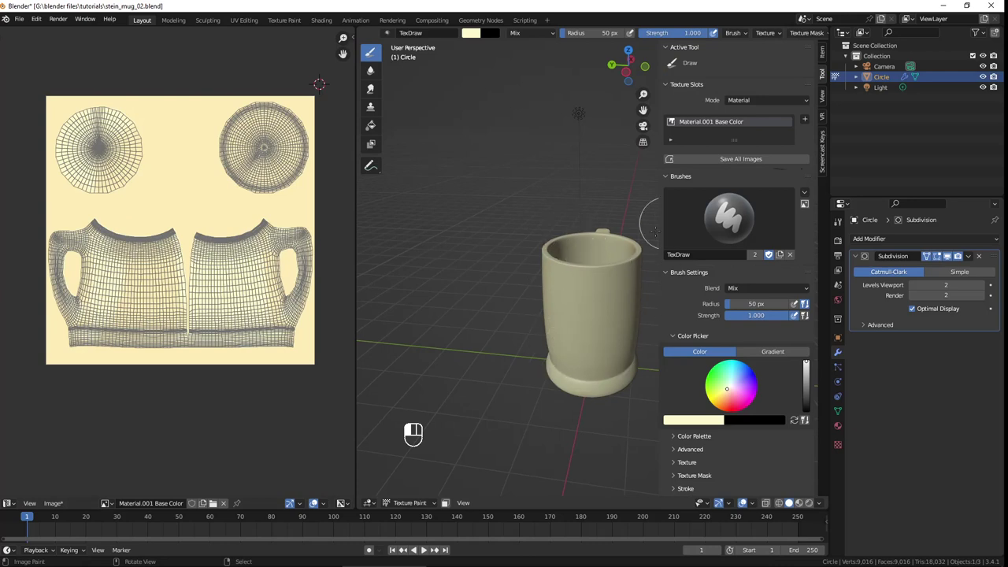
# Step: Show the paint tool's Options and turn off Occlude and Backface Culling
pyautogui.moveTo(580, 292)
pyautogui.mouseDown(button='middle')
pyautogui.moveTo(478, 301)
pyautogui.moveTo(507, 299)
pyautogui.mouseUp(button='middle')
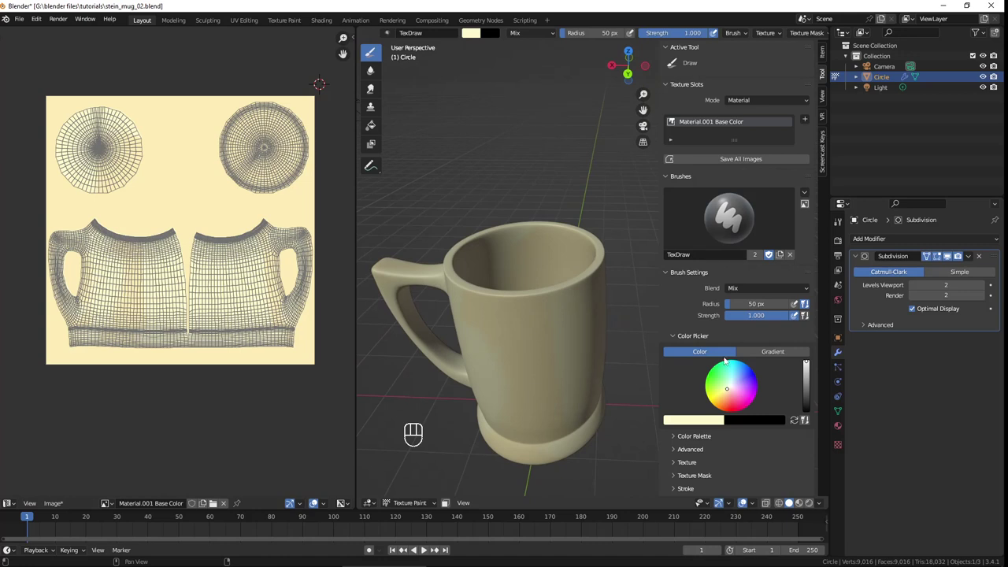
pyautogui.scroll(-4, 728, 409)
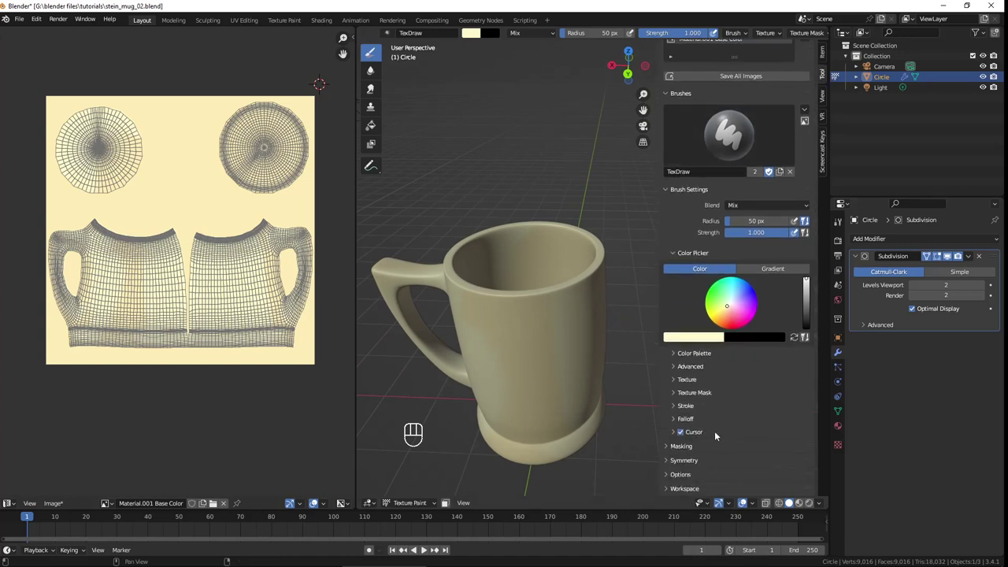
pyautogui.click(682, 474)
pyautogui.scroll(-3, 742, 405)
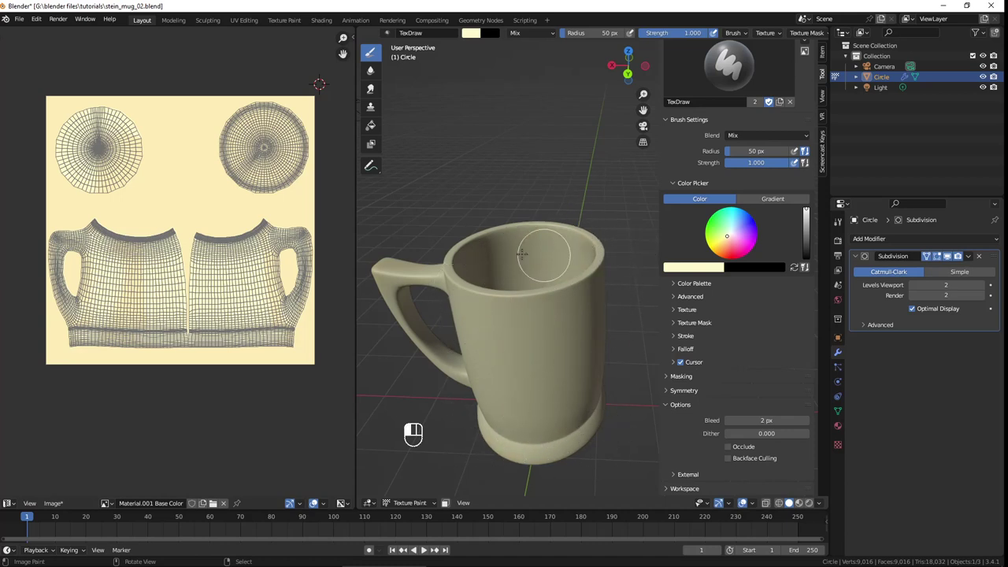
# Step: Paint through the mug from several angles with the pale yellow brush to cover its interior, exterior, handle and base
pyautogui.moveTo(523, 253)
pyautogui.mouseDown()
pyautogui.moveTo(555, 287)
pyautogui.moveTo(583, 274)
pyautogui.moveTo(477, 276)
pyautogui.moveTo(472, 264)
pyautogui.moveTo(556, 289)
pyautogui.moveTo(622, 331)
pyautogui.mouseUp()
pyautogui.moveTo(622, 331)
pyautogui.mouseDown(button='middle')
pyautogui.moveTo(619, 347)
pyautogui.moveTo(598, 315)
pyautogui.moveTo(596, 249)
pyautogui.mouseUp(button='middle')
pyautogui.moveTo(595, 249)
pyautogui.mouseDown()
pyautogui.moveTo(603, 368)
pyautogui.moveTo(608, 254)
pyautogui.mouseUp()
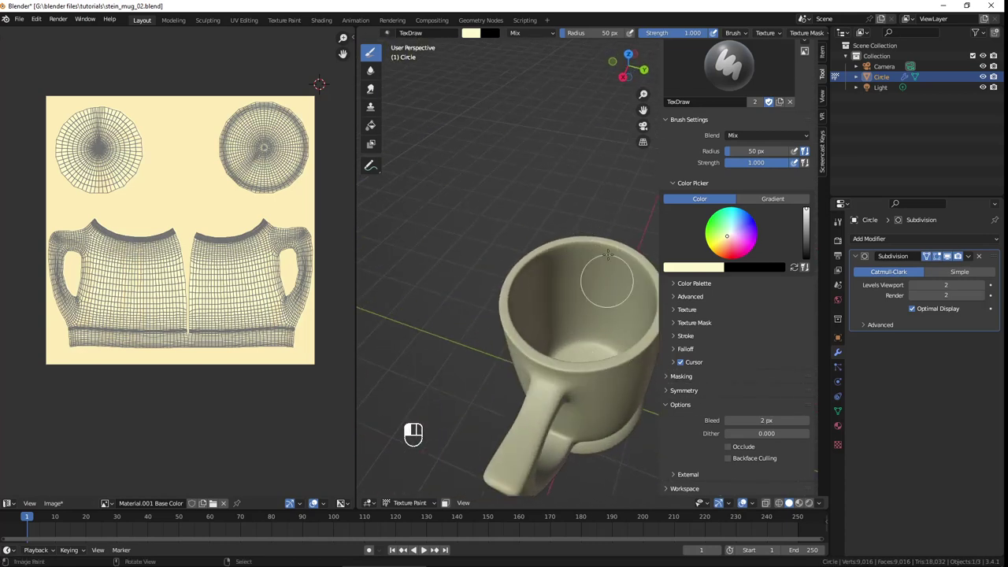
pyautogui.moveTo(608, 254); pyautogui.dragTo(583, 362, button='middle')
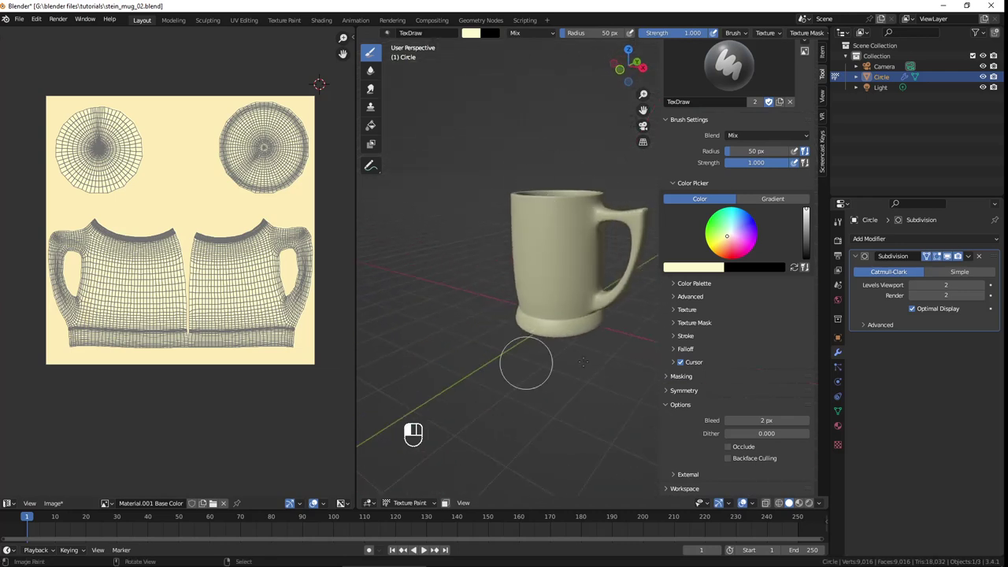
pyautogui.moveTo(540, 281)
pyautogui.mouseDown(button='middle')
pyautogui.moveTo(540, 135)
pyautogui.moveTo(540, 268)
pyautogui.mouseUp(button='middle')
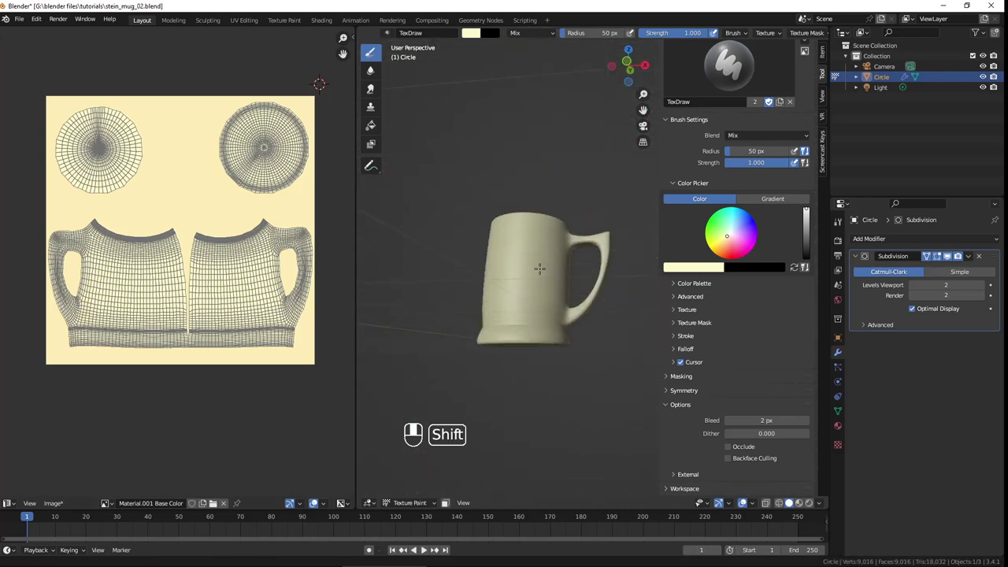
pyautogui.moveTo(563, 225); pyautogui.dragTo(552, 323, button='middle')
pyautogui.scroll(4, 559, 312)
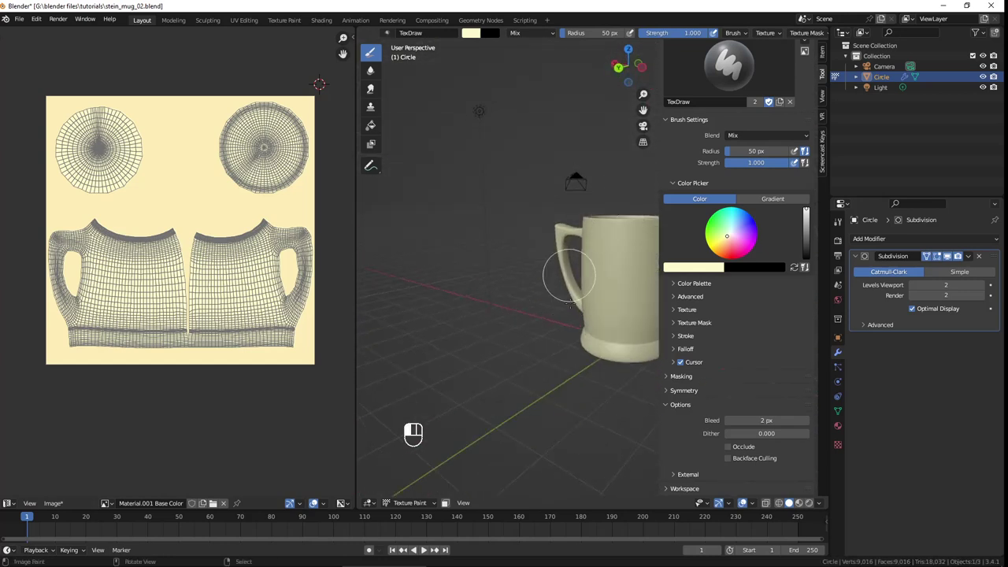
pyautogui.keyDown('shift'); pyautogui.moveTo(568, 275); pyautogui.dragTo(533, 304, button='middle'); pyautogui.keyUp('shift')
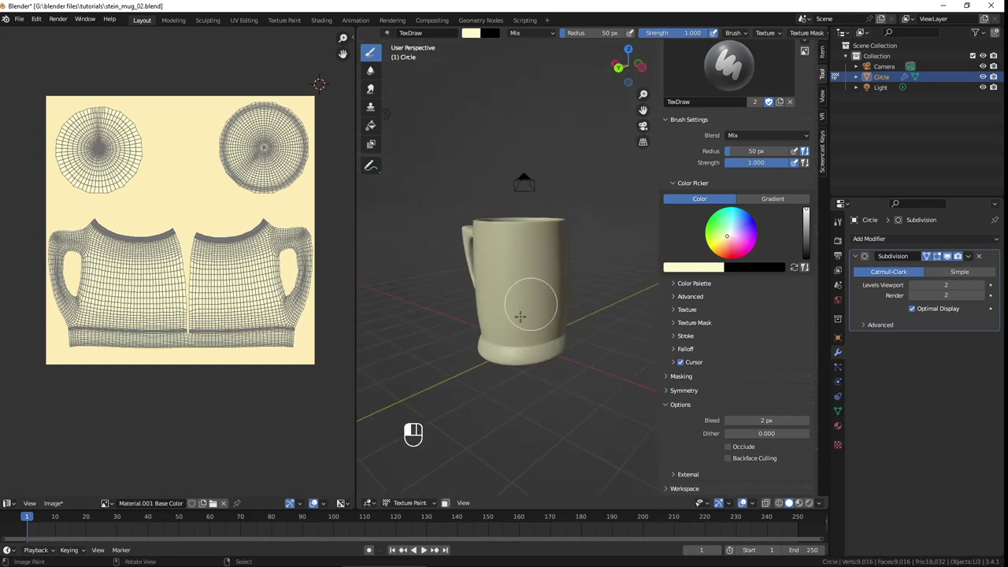
# Step: Return the mug to Object Mode and start saving the texture image under the name stein_mug_ALBEDO in the tutorials folder
pyautogui.click(409, 503)
pyautogui.click(408, 497)
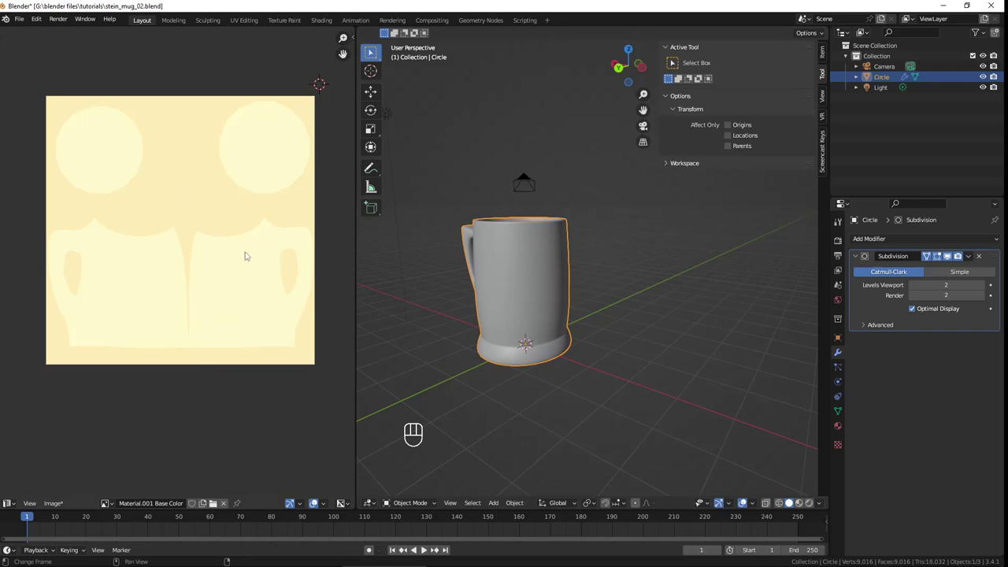
pyautogui.click(54, 504)
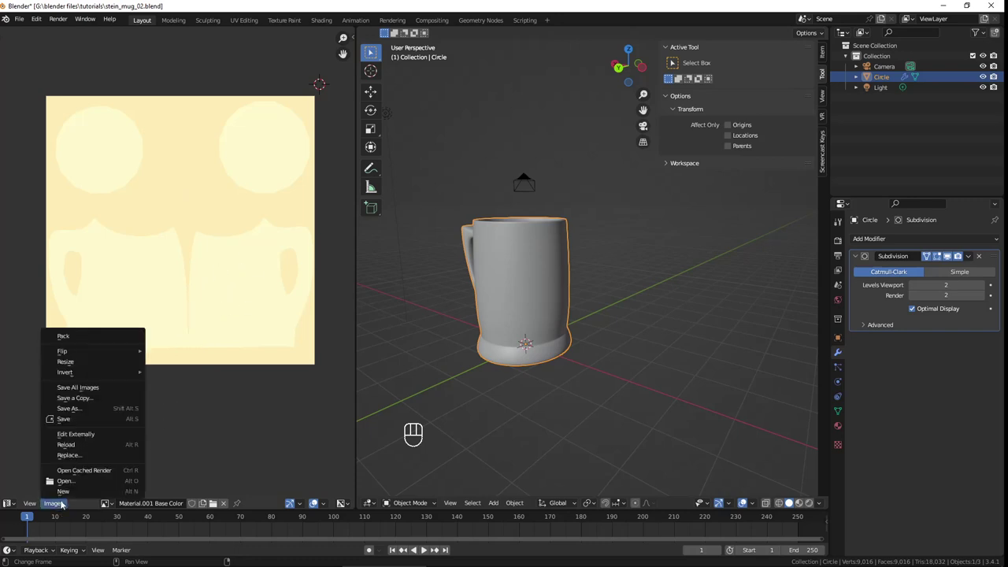
pyautogui.click(79, 410)
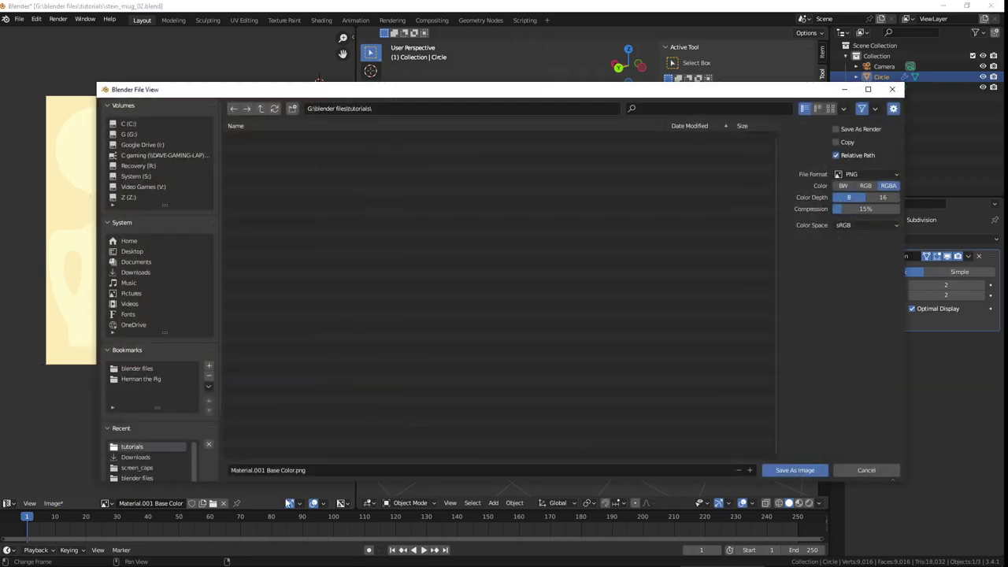
pyautogui.click(325, 470)
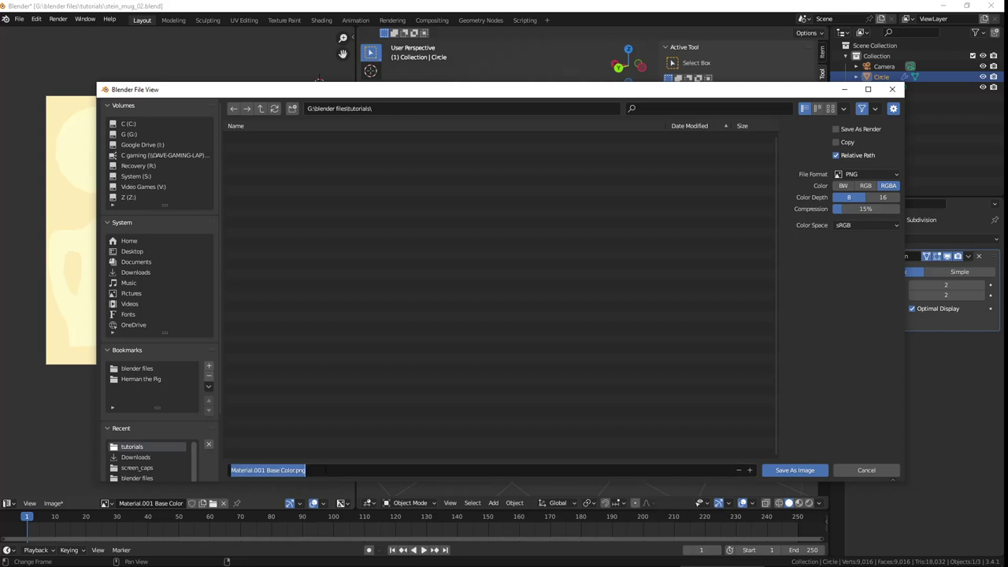
pyautogui.write('stein_mug_ALBEDO')
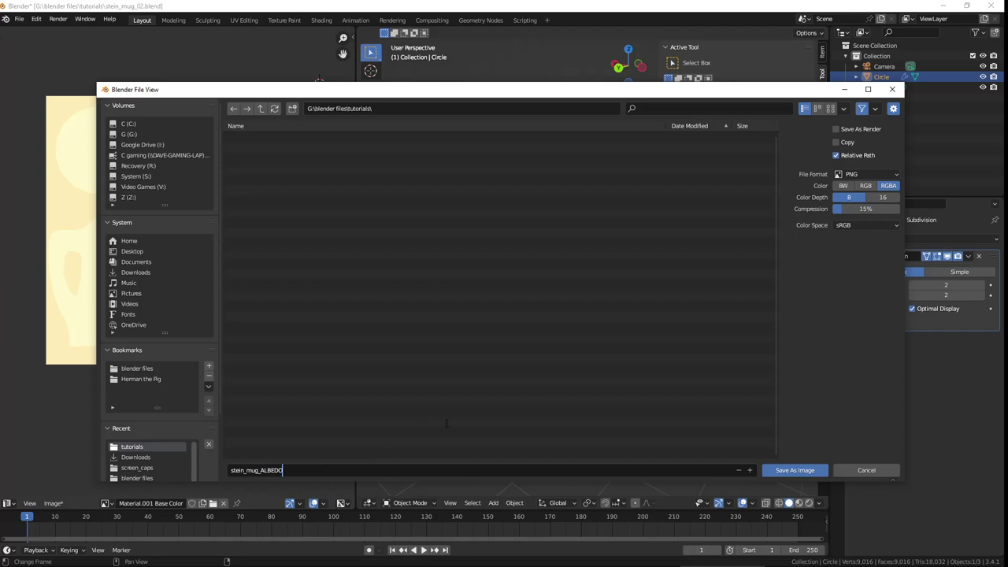
pyautogui.press('Return')
# Step: Set the image format to JPEG at 100% quality and save the texture
pyautogui.click(873, 175)
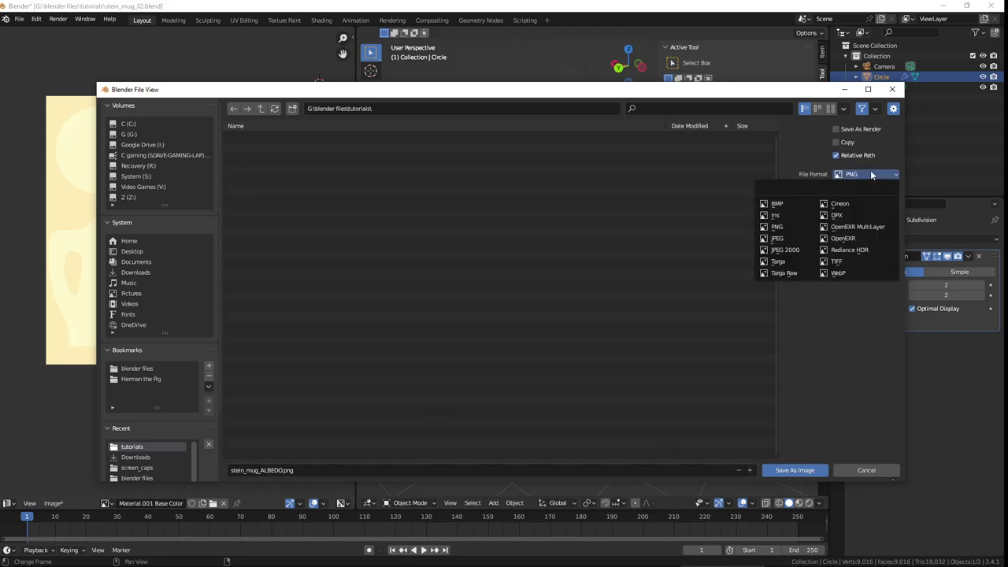
pyautogui.click(797, 238)
pyautogui.moveTo(881, 198); pyautogui.dragTo(898, 198)
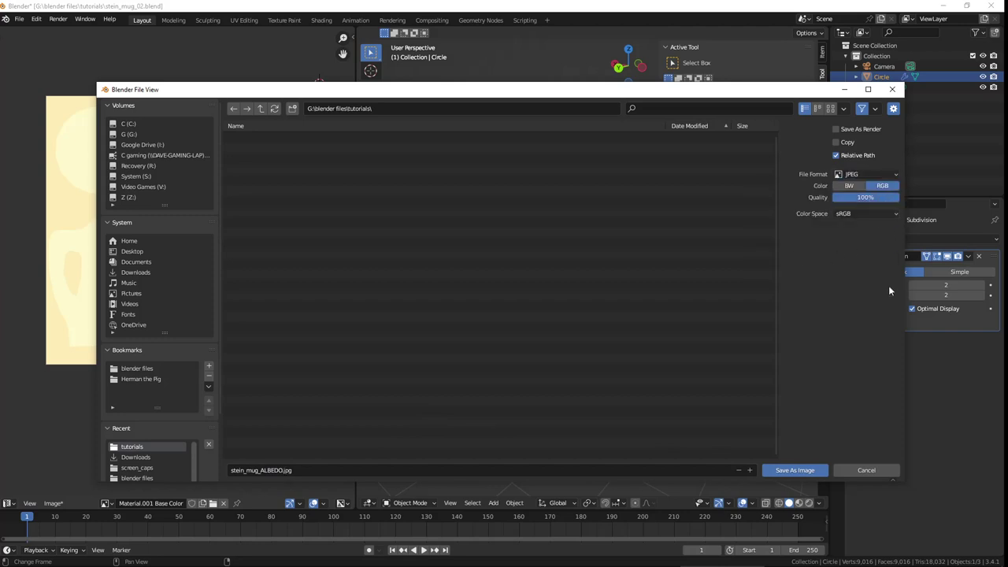
pyautogui.click(797, 472)
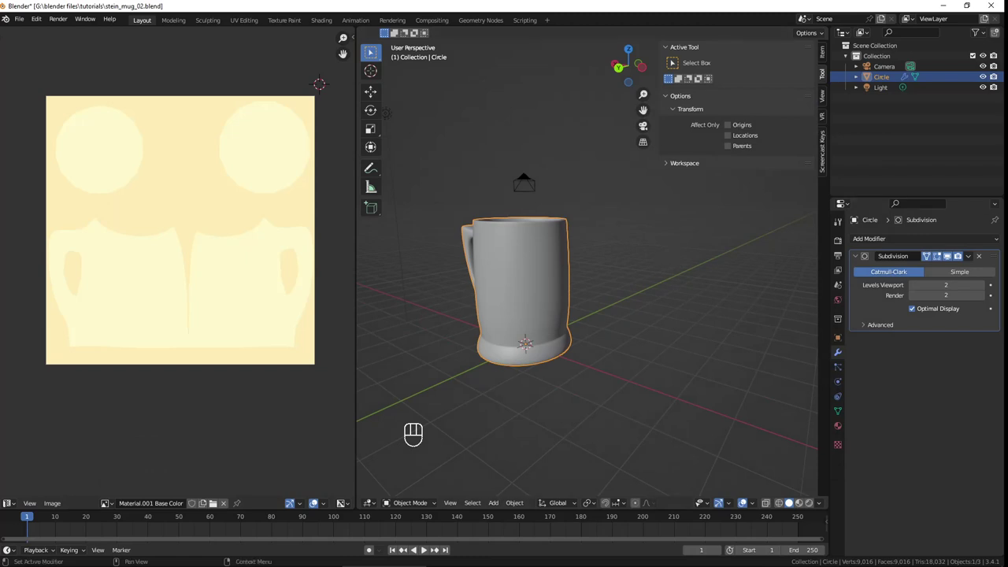
# Step: Switch to Photopea in the browser and open stein_mug_ALBEDO.jpg from G:\blender files\tutorials
pyautogui.moveTo(1007, 22); pyautogui.dragTo(315, 53)
pyautogui.moveTo(383, 46); pyautogui.dragTo(385, 26)
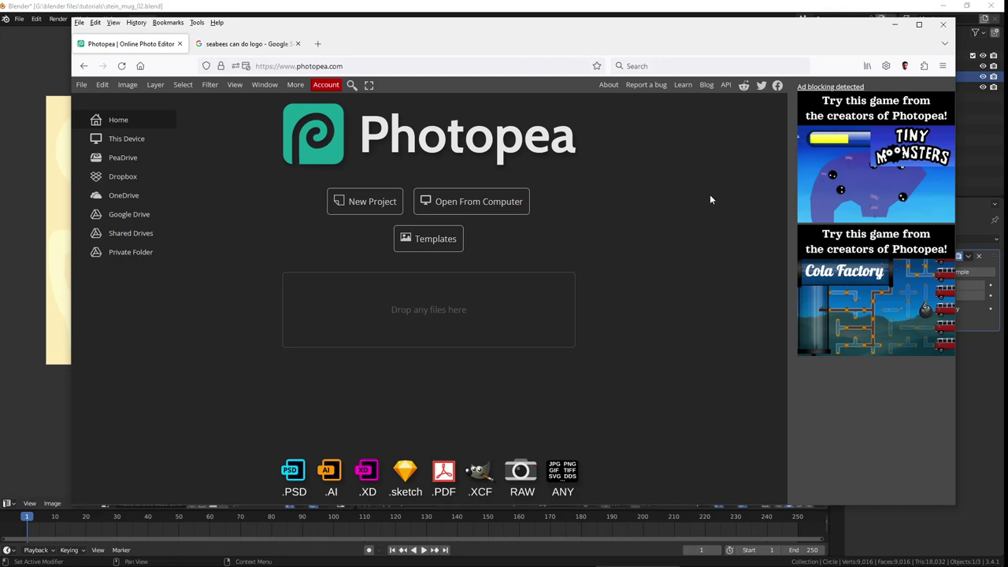
pyautogui.click(471, 201)
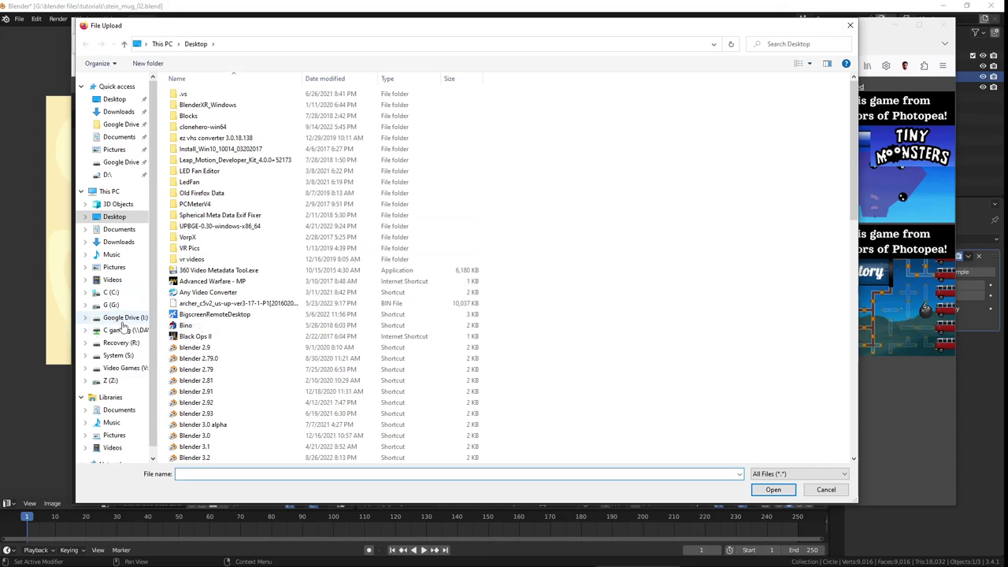
pyautogui.click(111, 304)
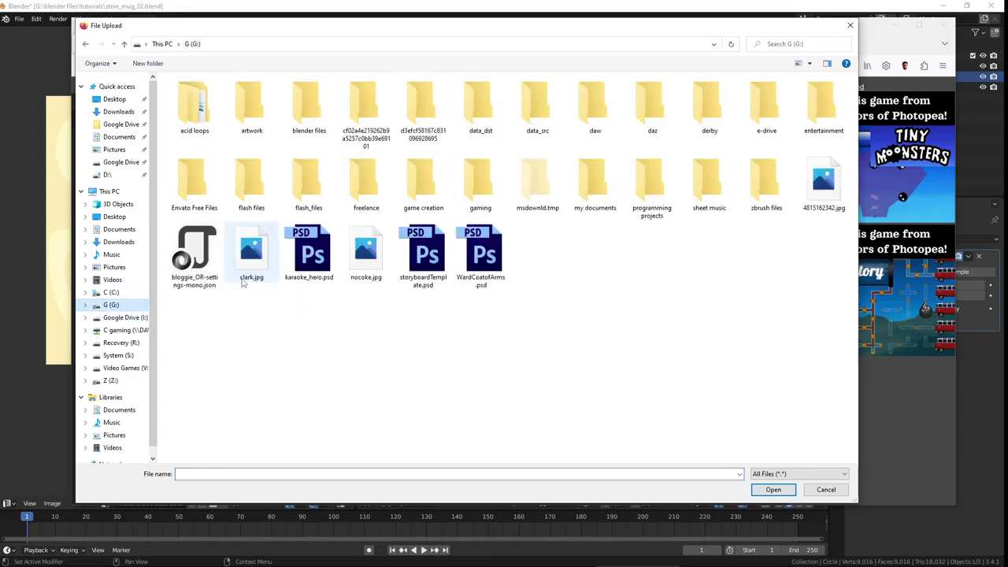
pyautogui.doubleClick(318, 112)
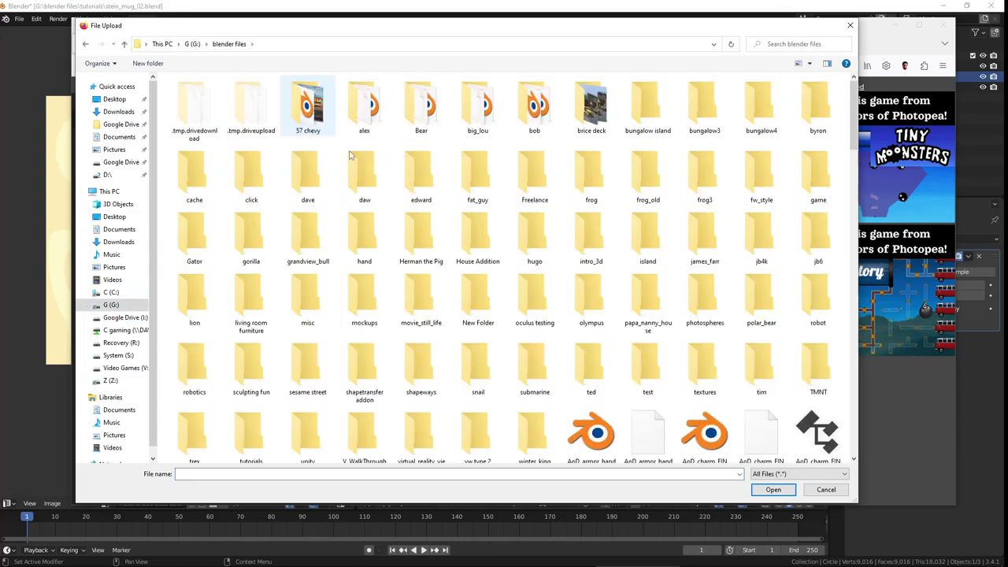
pyautogui.doubleClick(250, 438)
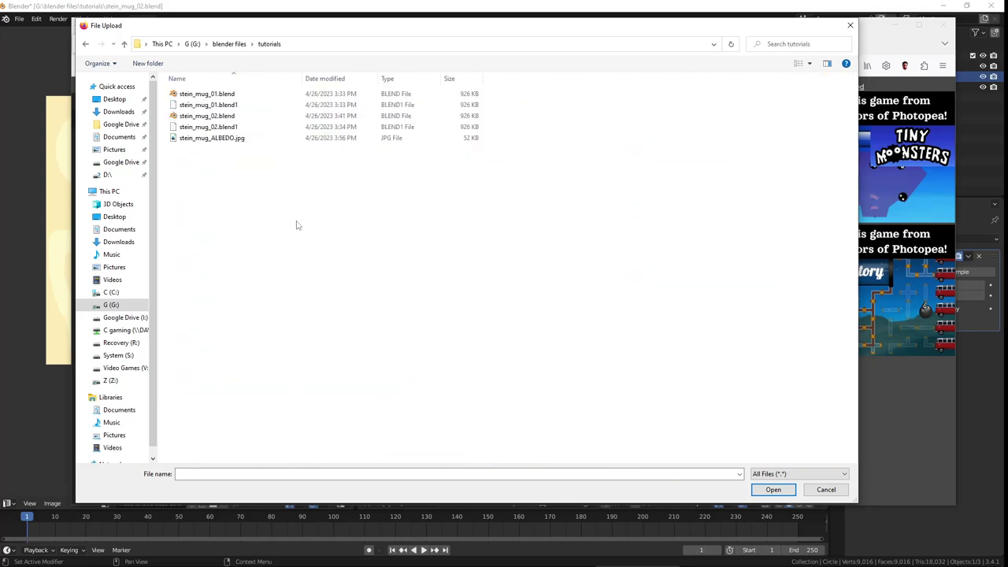
pyautogui.doubleClick(236, 138)
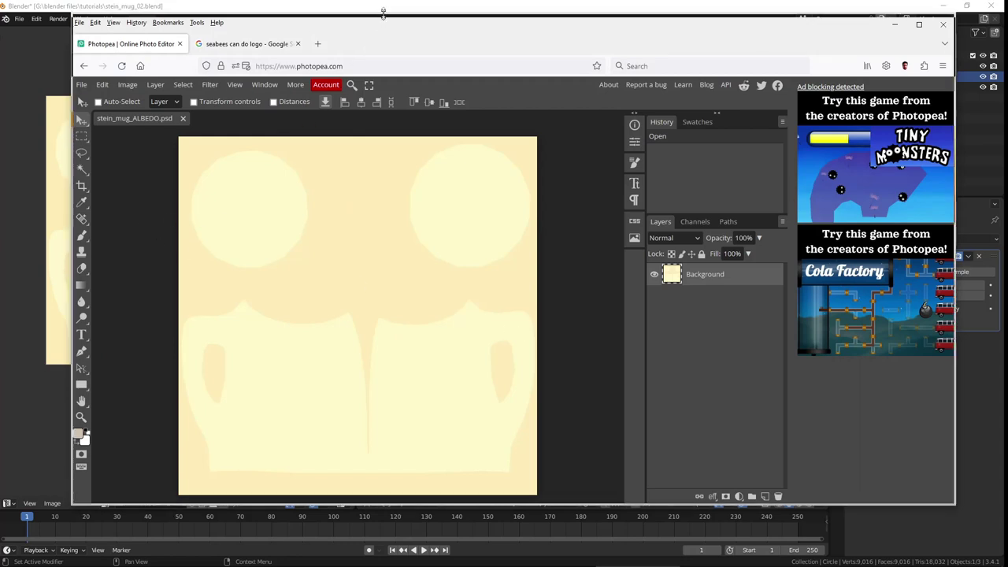
pyautogui.moveTo(382, 25); pyautogui.dragTo(446, 23)
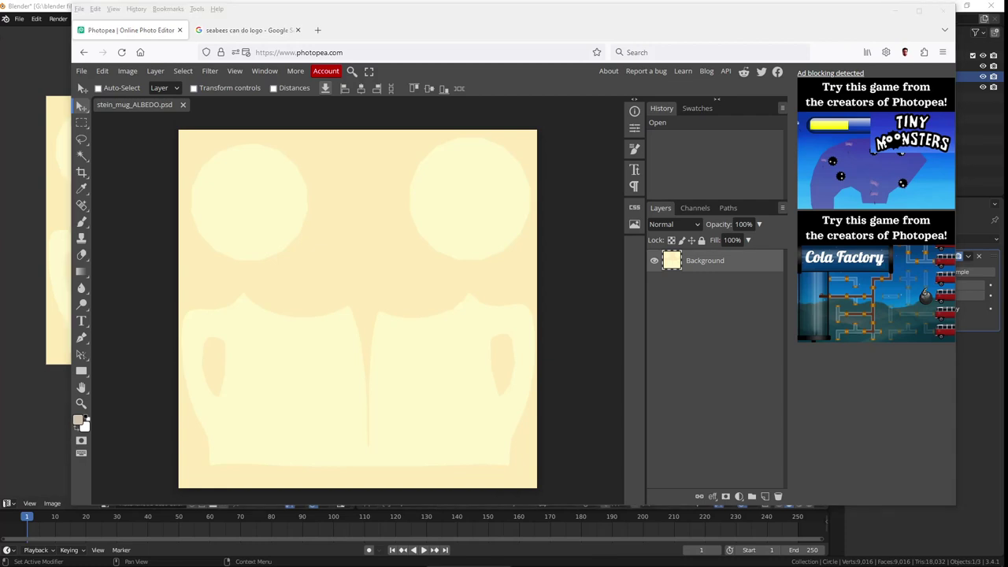
# Step: Try to bring the Seabees logo from the Google results into the texture document, first by copy and paste, then by direct transfer
pyautogui.click(379, 28)
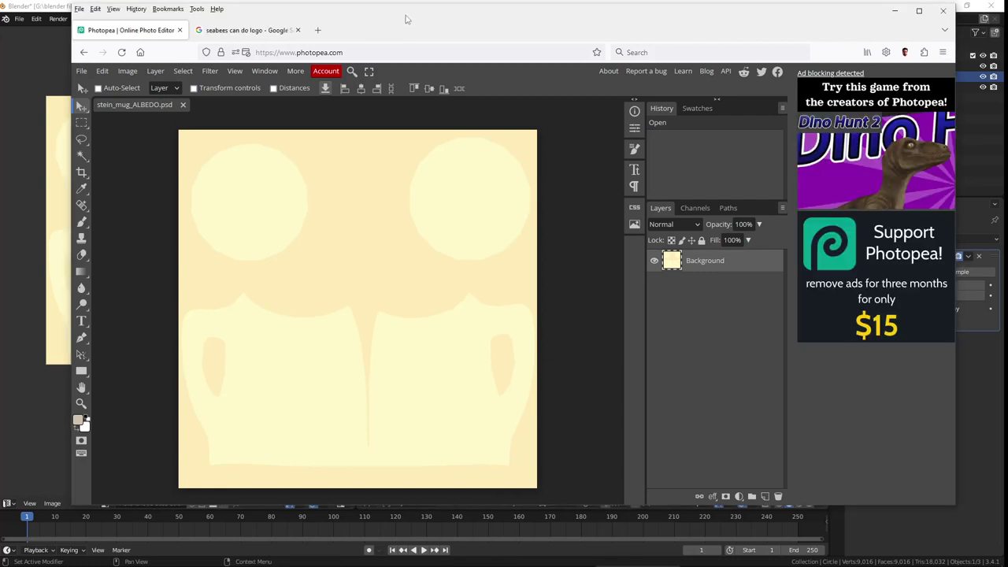
pyautogui.moveTo(407, 17); pyautogui.dragTo(398, 22)
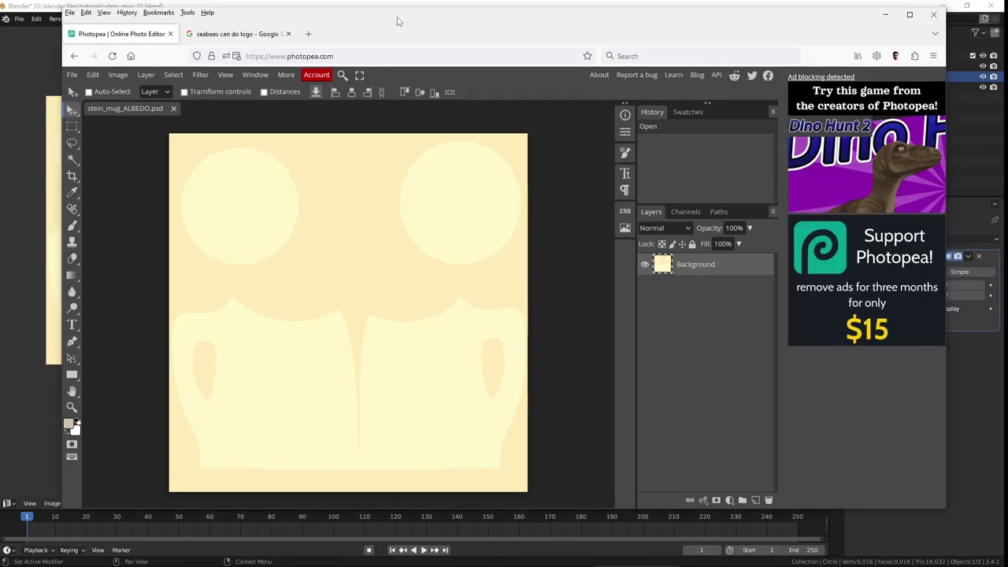
pyautogui.click(233, 35)
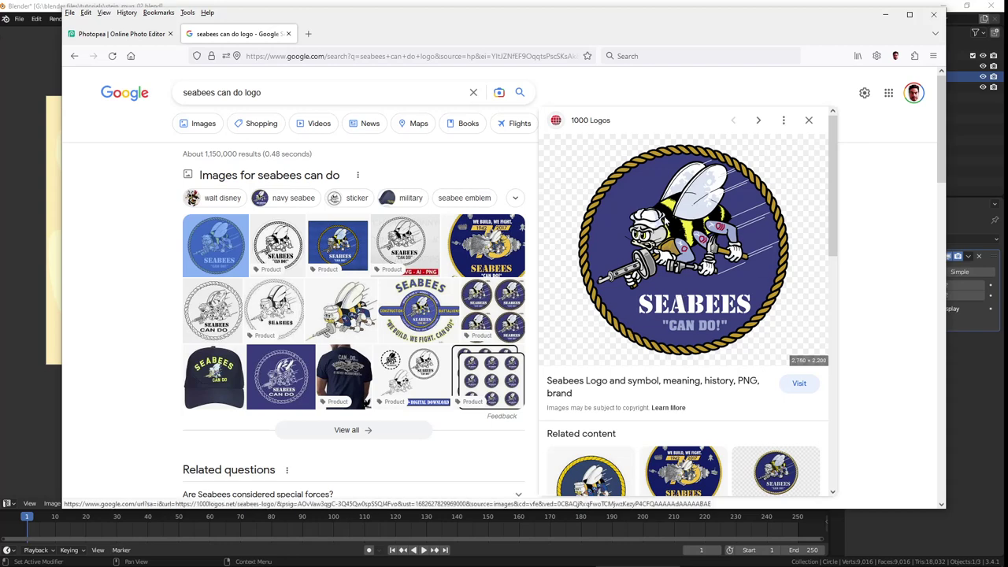
pyautogui.rightClick(665, 224)
pyautogui.click(688, 378)
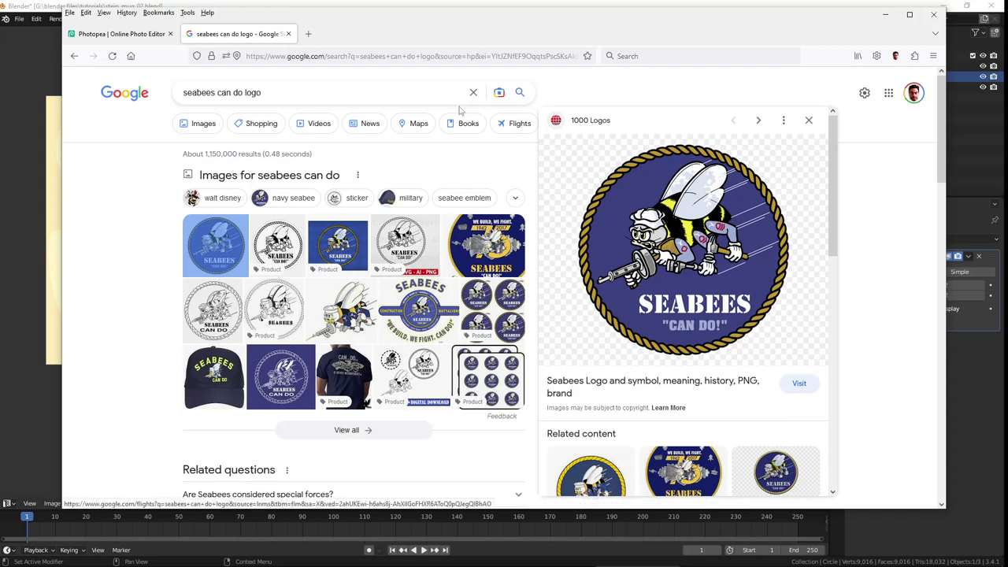
pyautogui.click(122, 34)
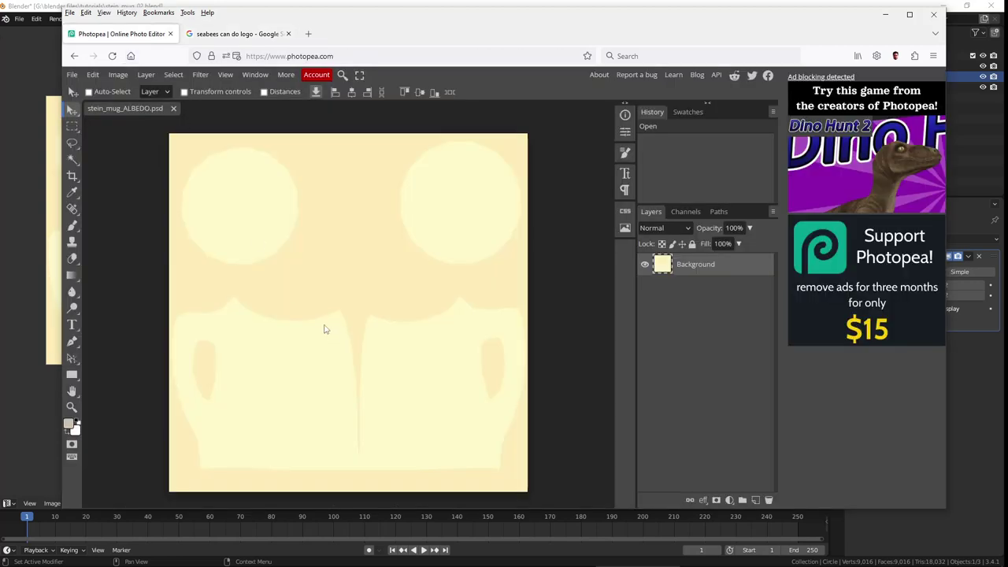
pyautogui.rightClick(298, 255)
pyautogui.click(93, 75)
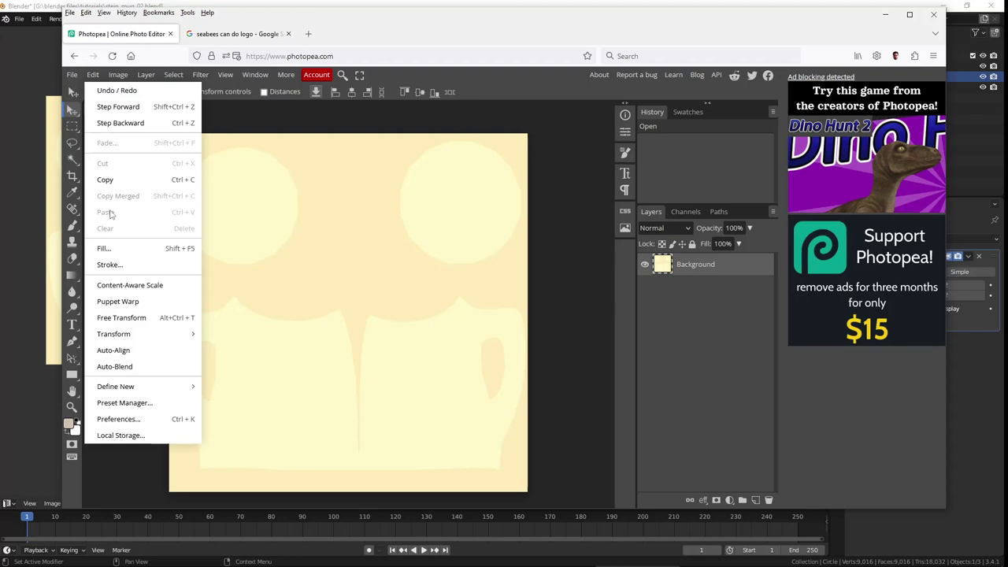
pyautogui.click(237, 33)
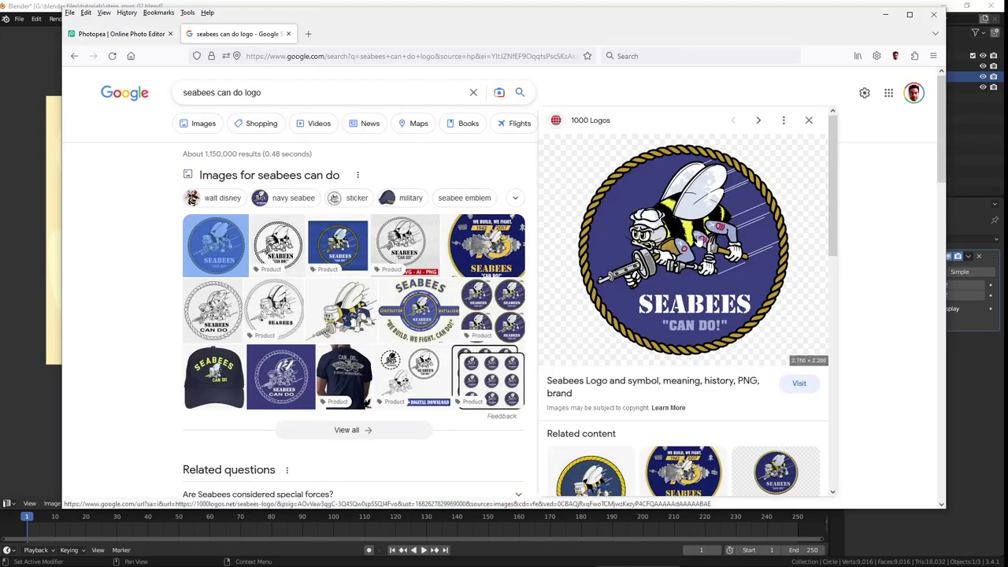
pyautogui.moveTo(693, 244); pyautogui.dragTo(356, 301)
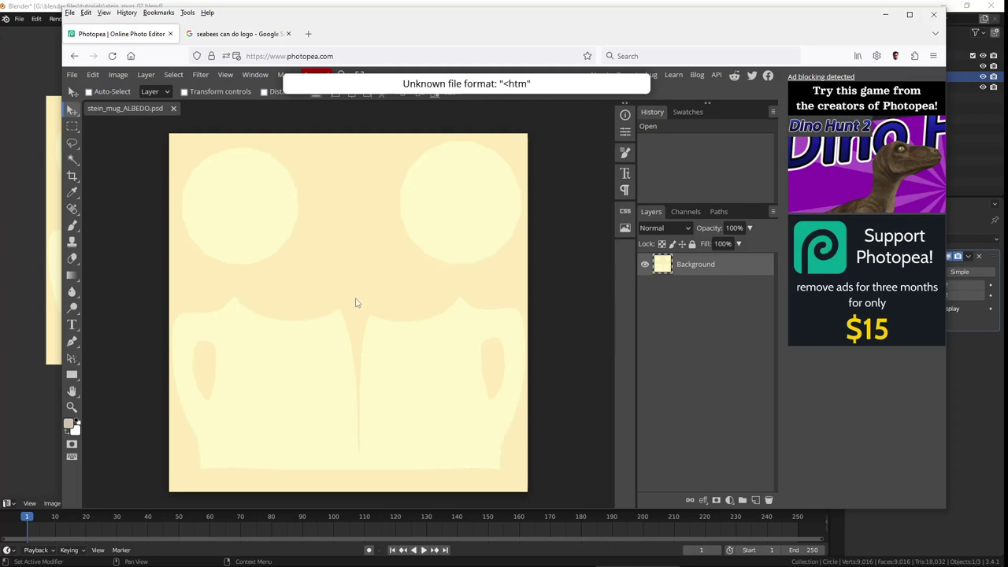
# Step: Save the Seabees logo image from the Google results as Seabees-Logo.png in G:\blender files\tutorials
pyautogui.click(236, 34)
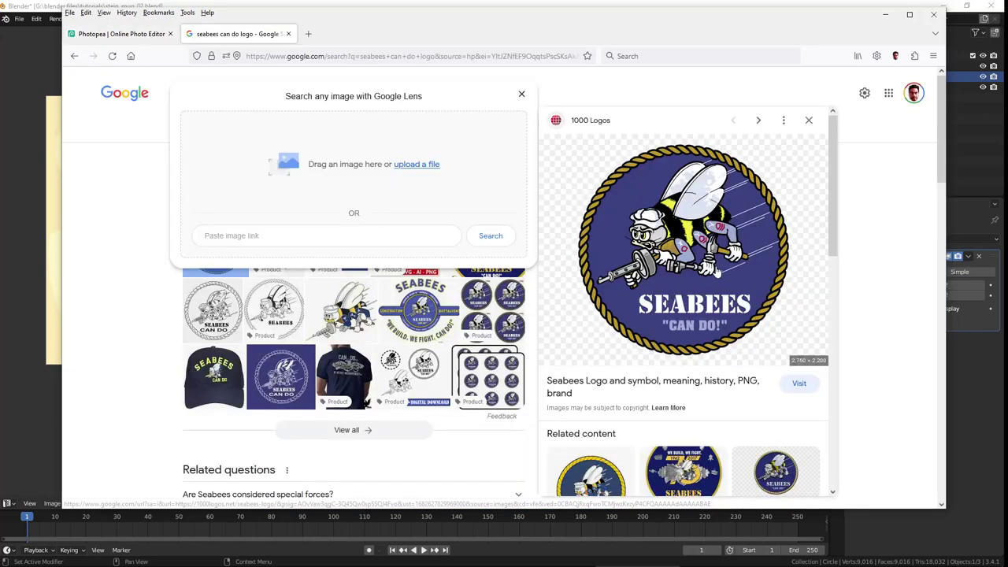
pyautogui.click(522, 94)
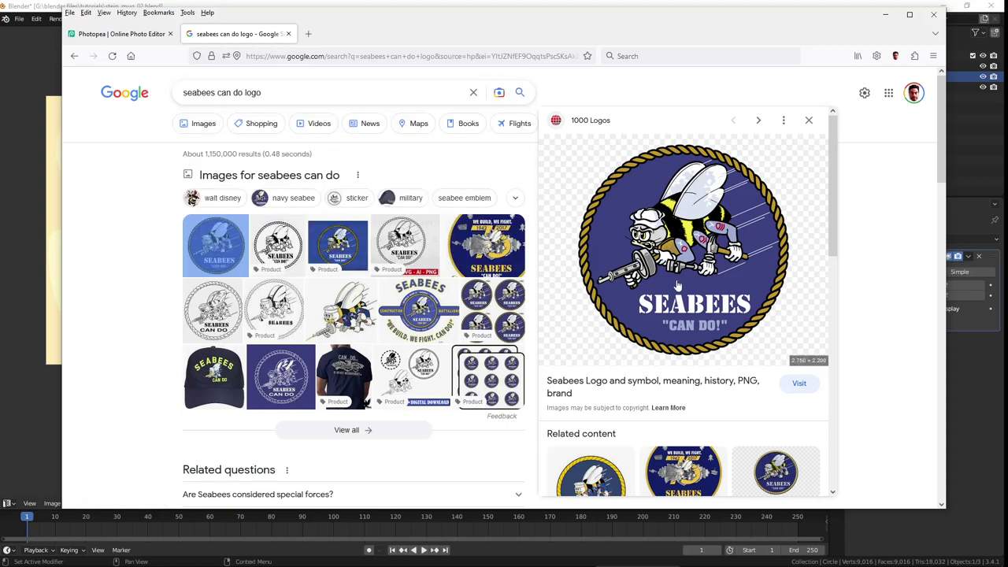
pyautogui.rightClick(678, 285)
pyautogui.click(739, 380)
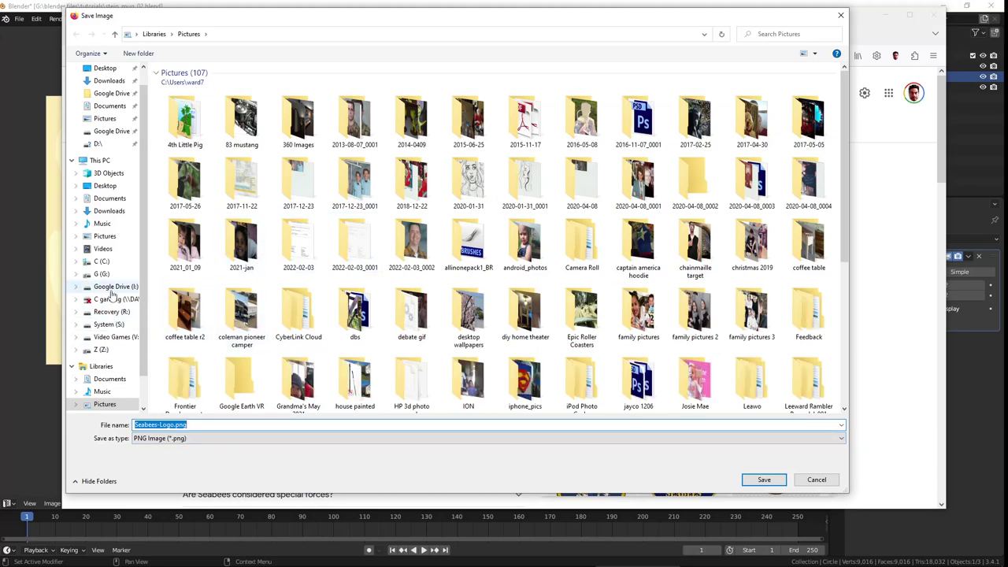
pyautogui.moveTo(147, 304); pyautogui.dragTo(210, 303)
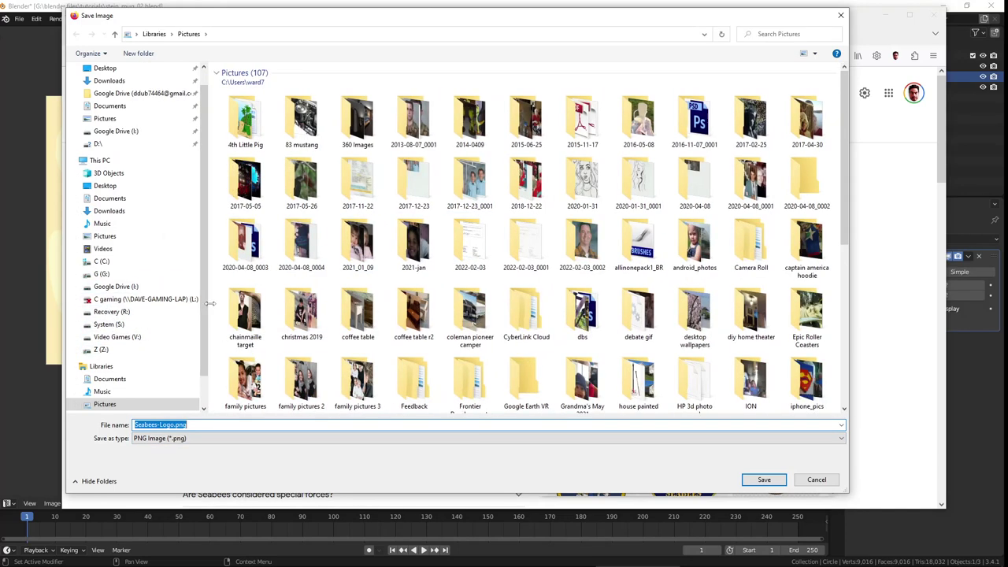
pyautogui.click(101, 274)
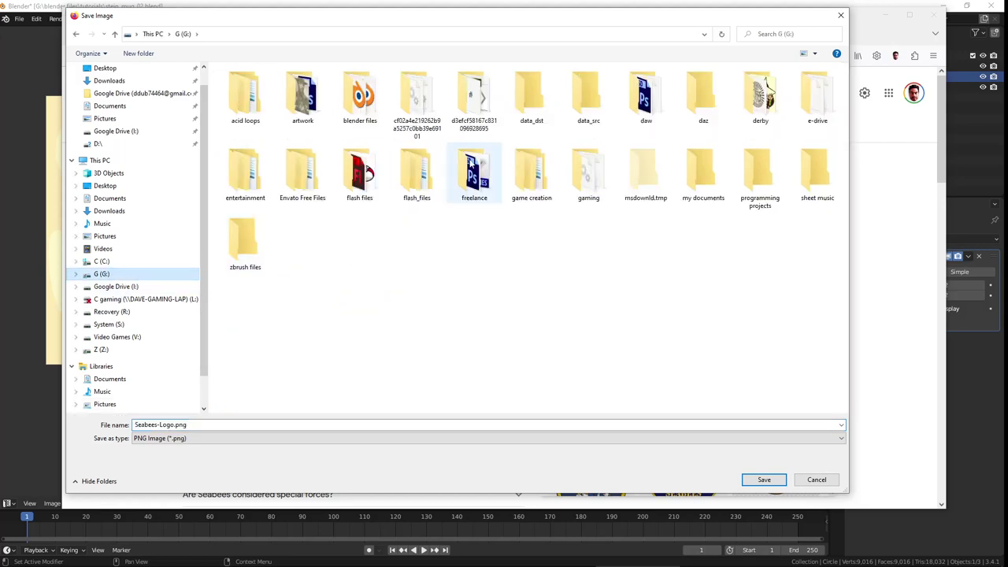
pyautogui.doubleClick(361, 96)
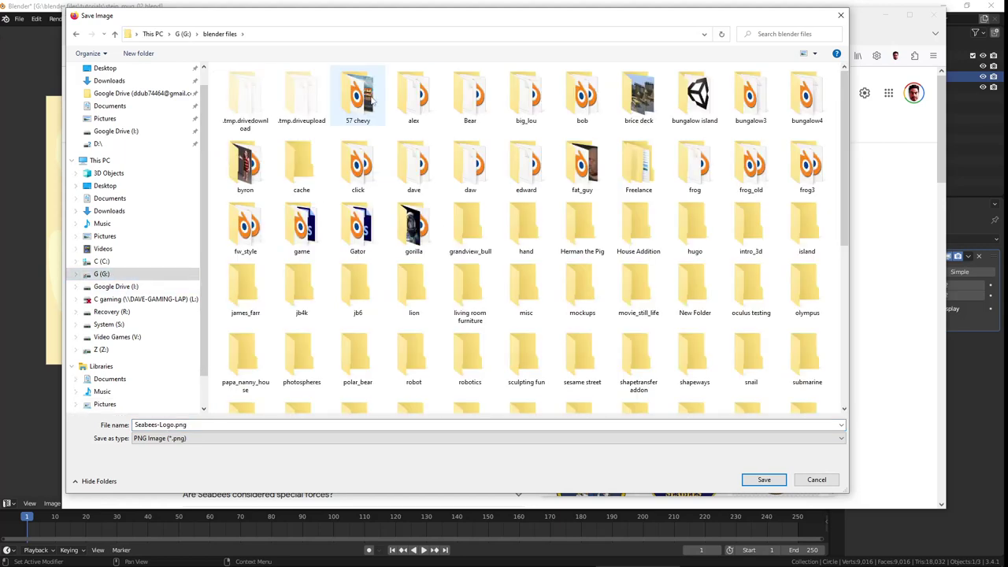
pyautogui.scroll(-5, 418, 299)
pyautogui.scroll(2, 472, 237)
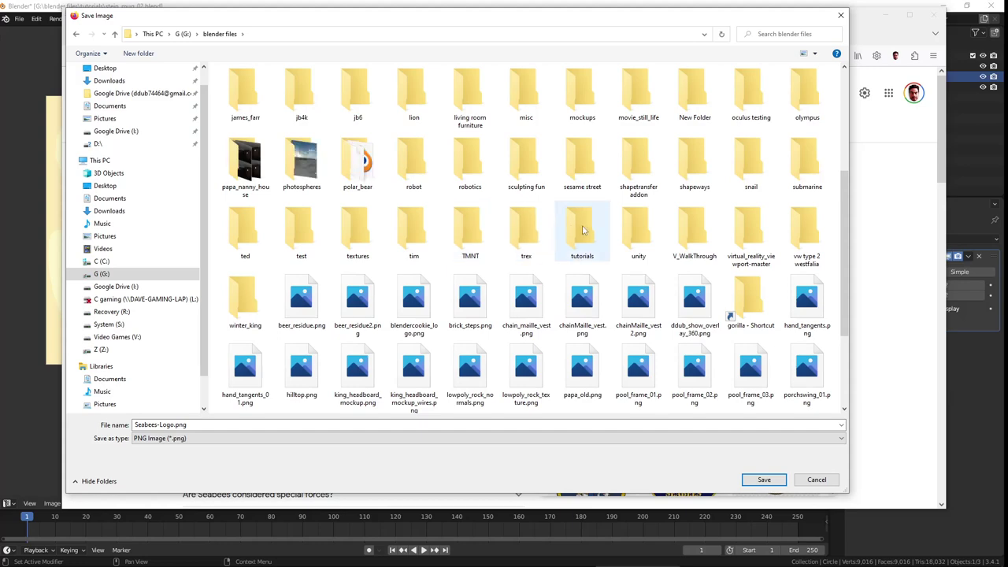
pyautogui.doubleClick(583, 229)
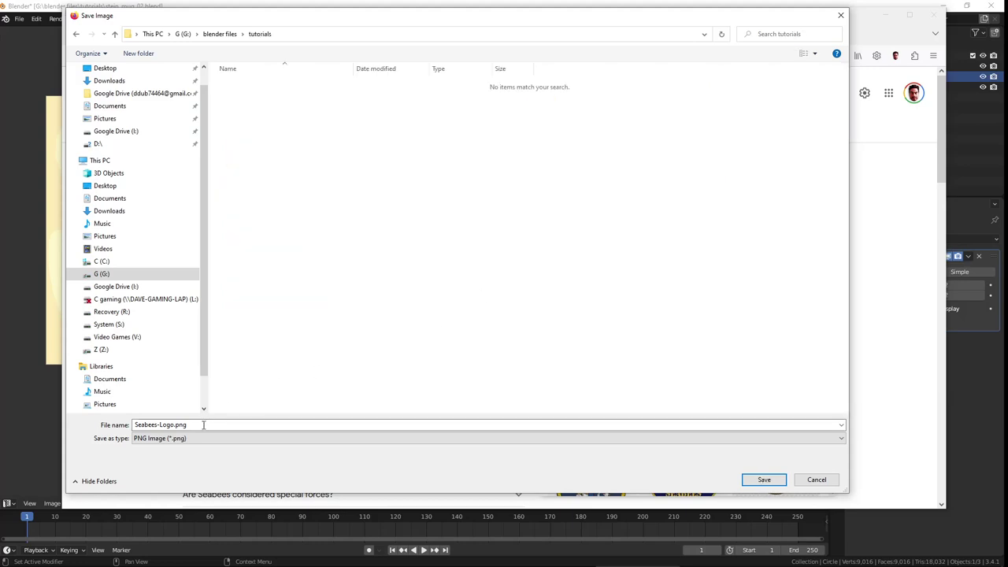
pyautogui.click(786, 482)
# Step: Return to the mug texture in Photopea and place Seabees-Logo.png into it as a new layer
pyautogui.click(139, 33)
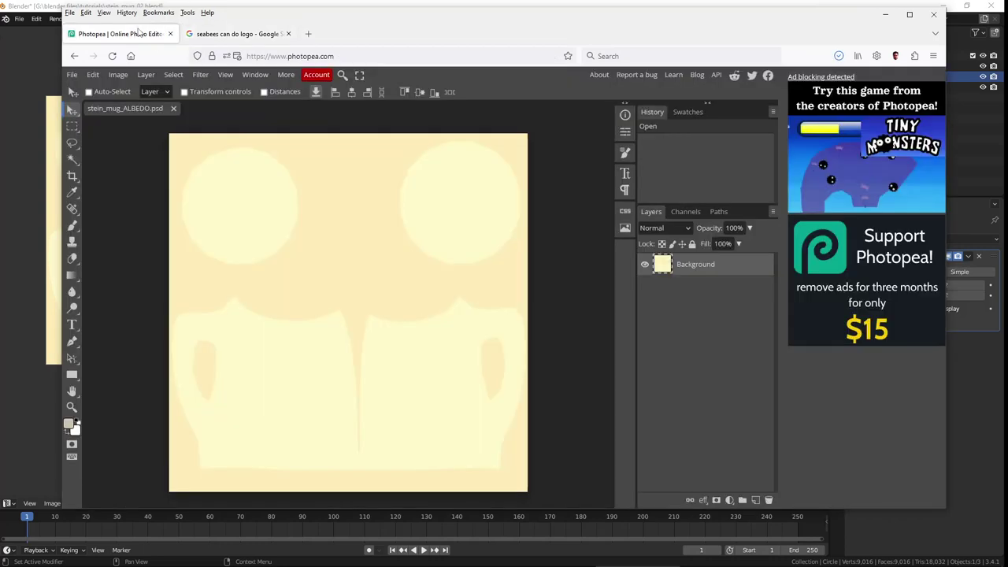
pyautogui.click(74, 76)
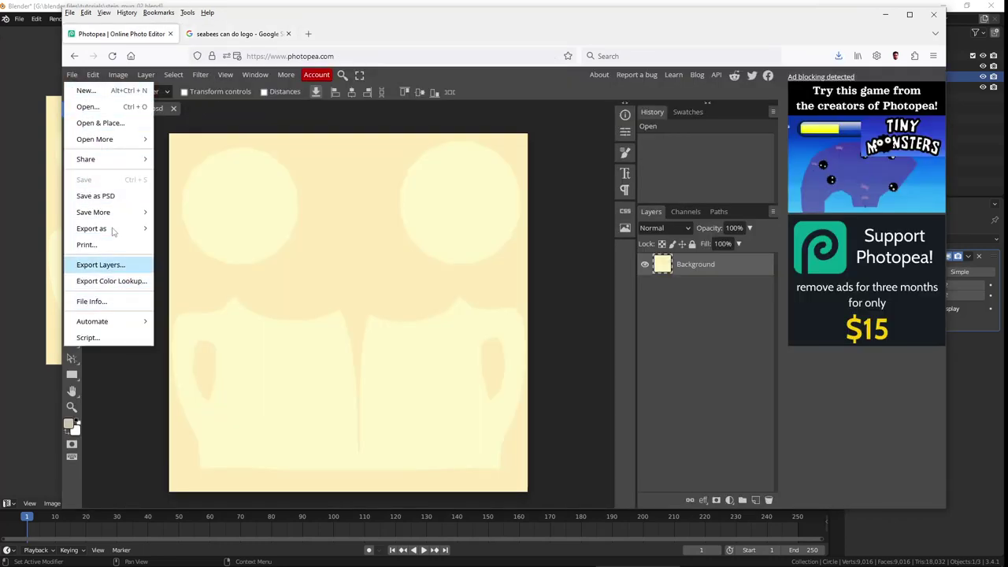
pyautogui.click(100, 124)
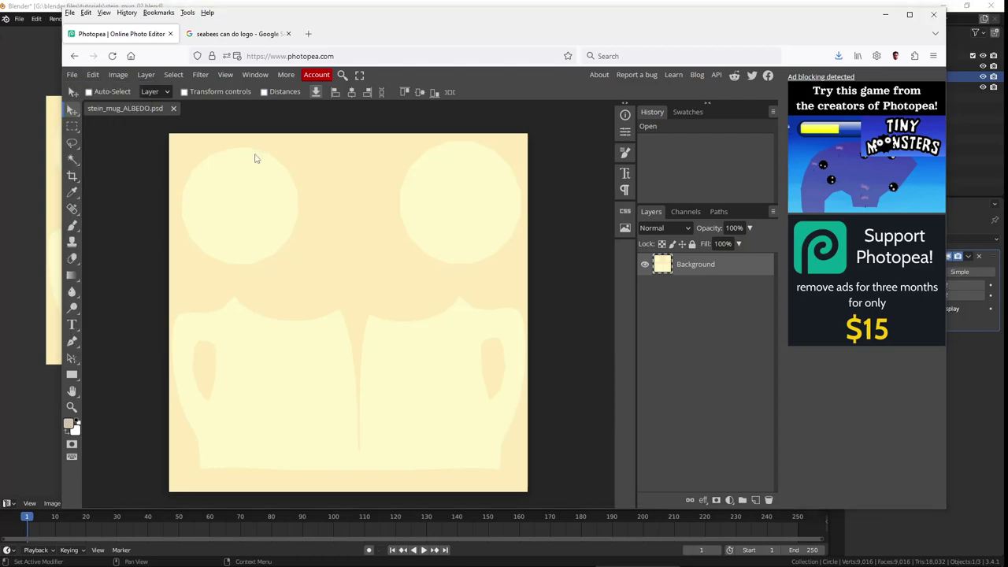
pyautogui.doubleClick(205, 139)
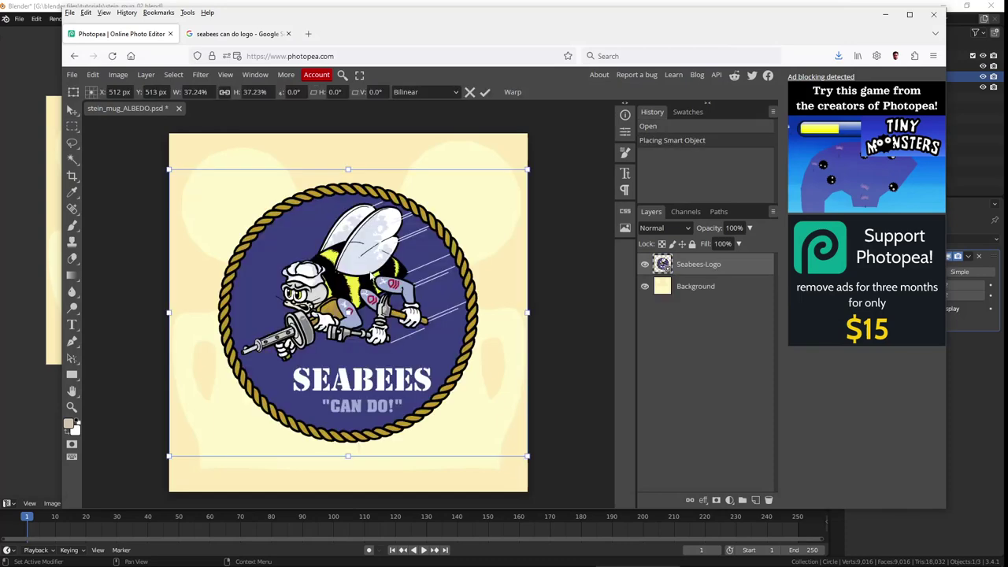
# Step: Scale the placed logo to about 9.4% and position it on the right-hand mug body island, around X 730, Y 738 px
pyautogui.moveTo(169, 170); pyautogui.dragTo(438, 381)
pyautogui.moveTo(483, 412); pyautogui.dragTo(425, 385)
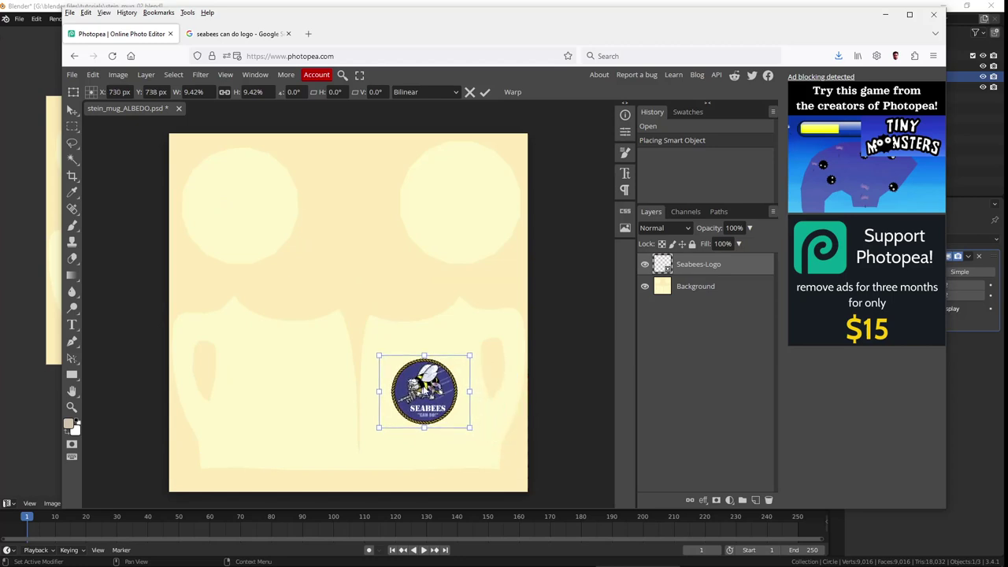
pyautogui.press('Return')
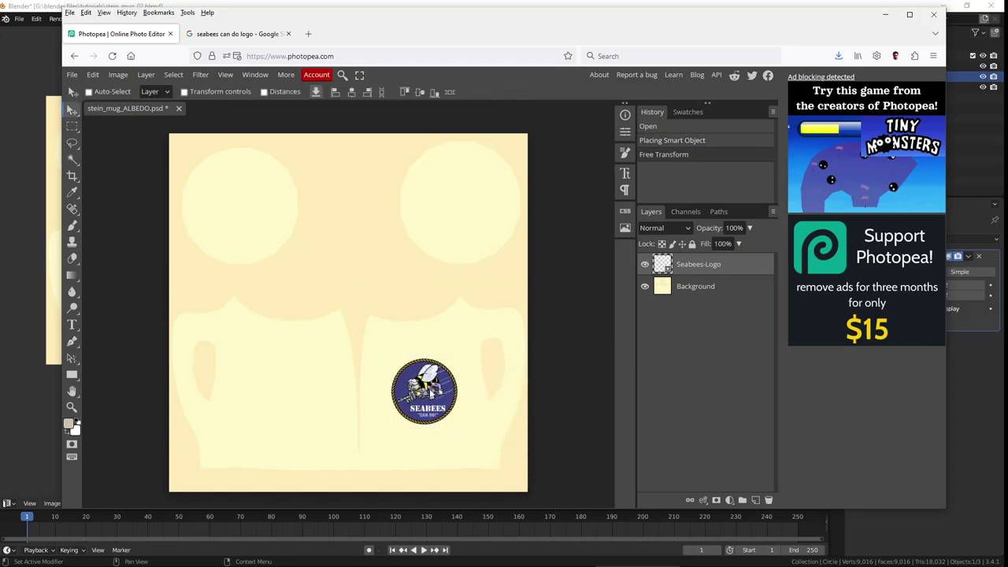
# Step: Duplicate the logo onto the left-hand mug body island and check the coffeemug.jpg reference photo
pyautogui.keyDown('alt'); pyautogui.moveTo(425, 392); pyautogui.dragTo(302, 390); pyautogui.keyUp('alt')
pyautogui.press('Escape')
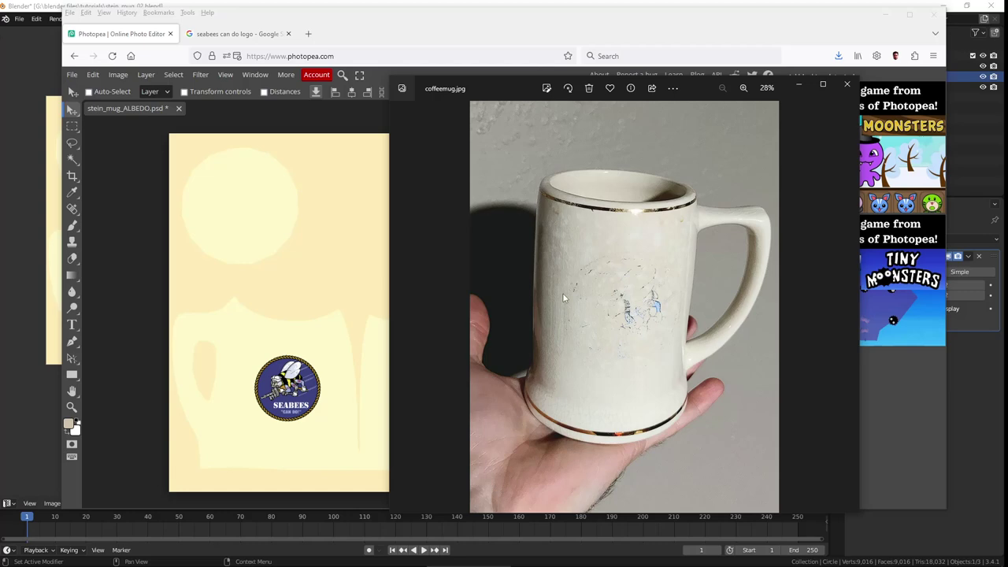
pyautogui.click(801, 81)
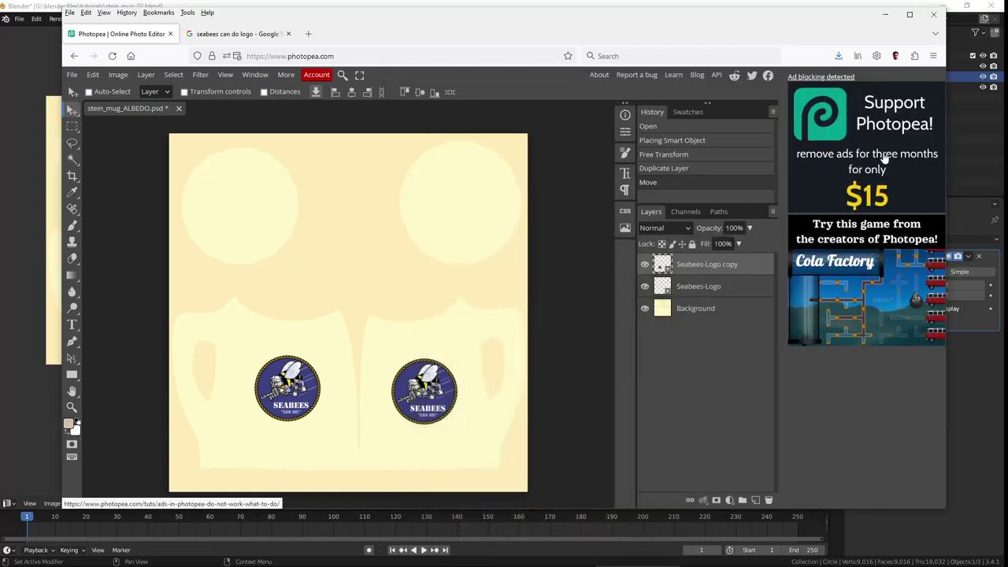
# Step: Duplicate the Background layer and choose the Craquelure texture for the copy in the Filter Gallery
pyautogui.click(705, 312)
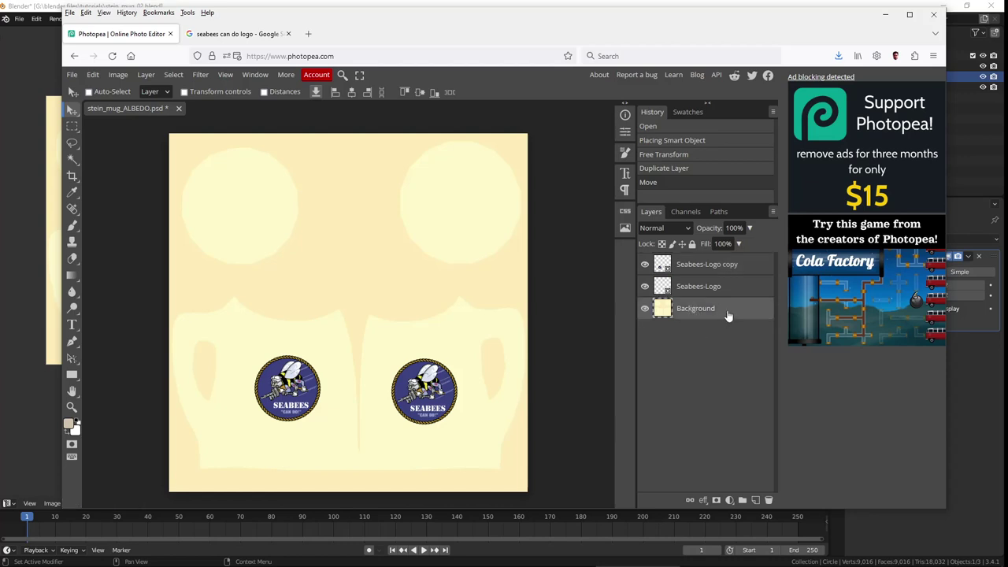
pyautogui.moveTo(723, 313); pyautogui.dragTo(758, 501)
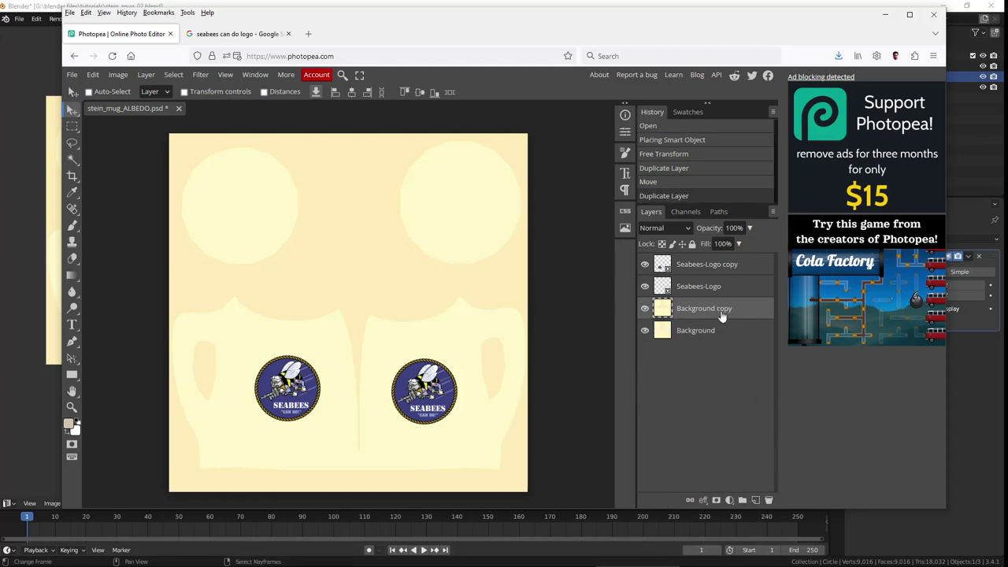
pyautogui.click(202, 78)
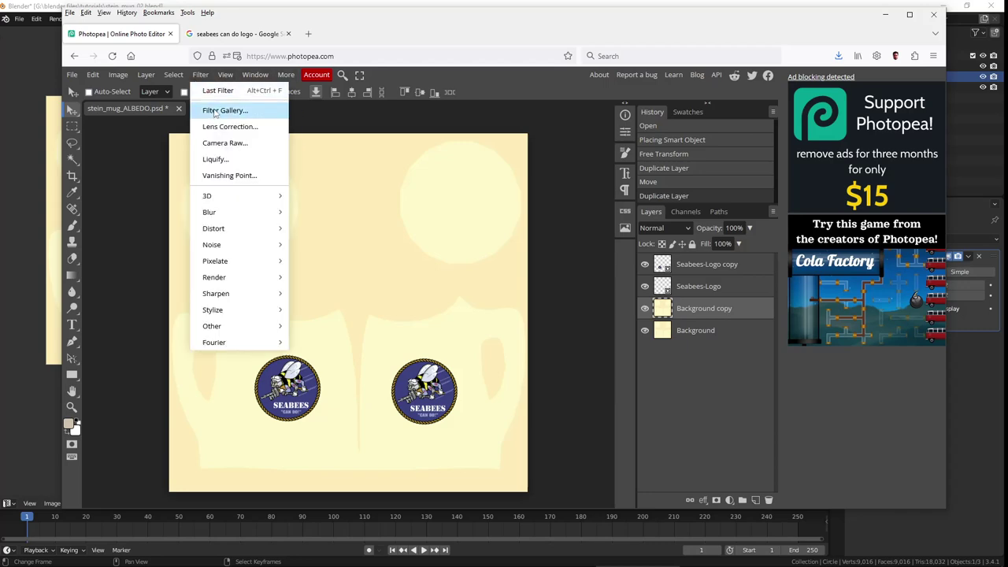
pyautogui.click(217, 112)
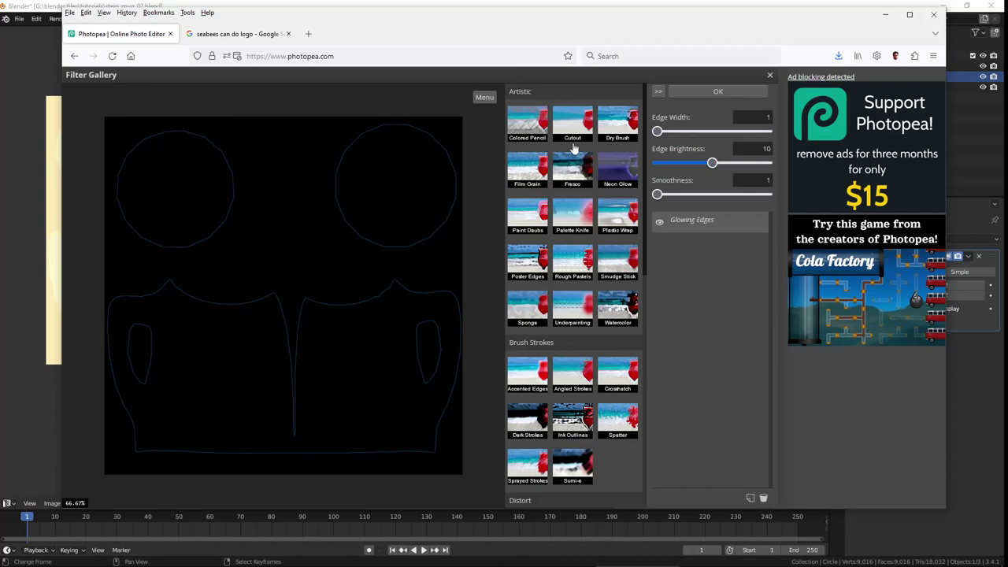
pyautogui.scroll(-3, 573, 150)
pyautogui.scroll(-4, 587, 284)
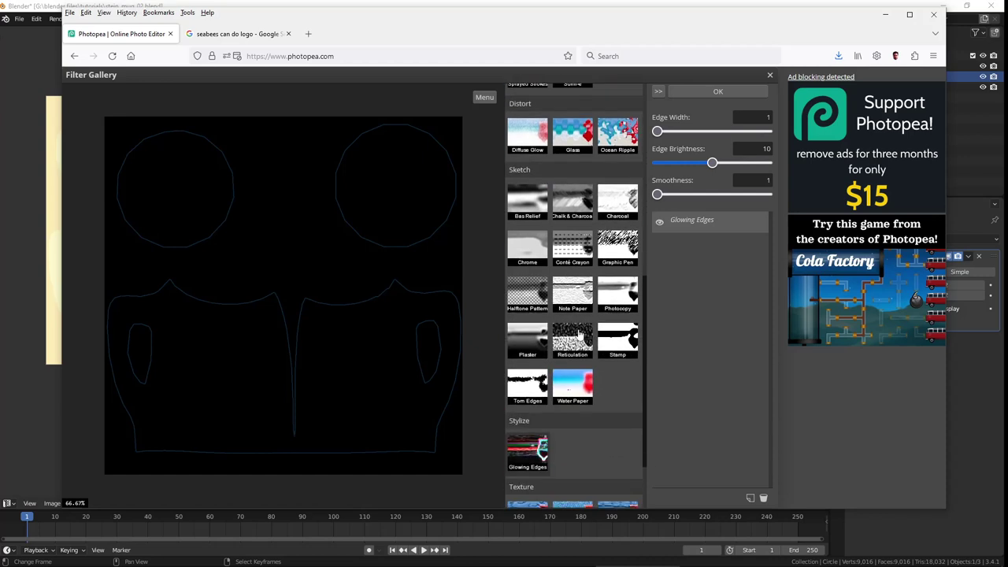
pyautogui.scroll(-2, 579, 332)
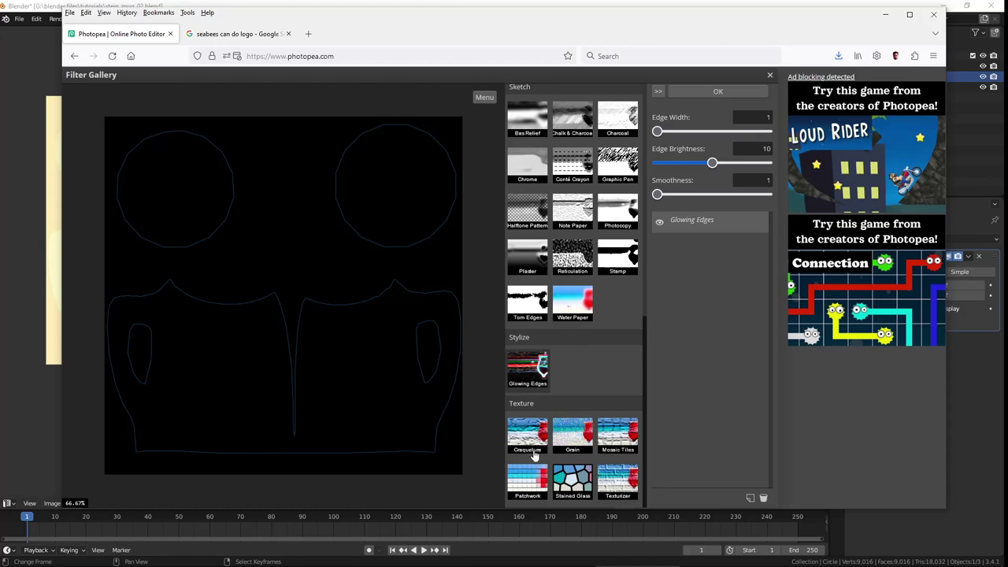
pyautogui.click(535, 455)
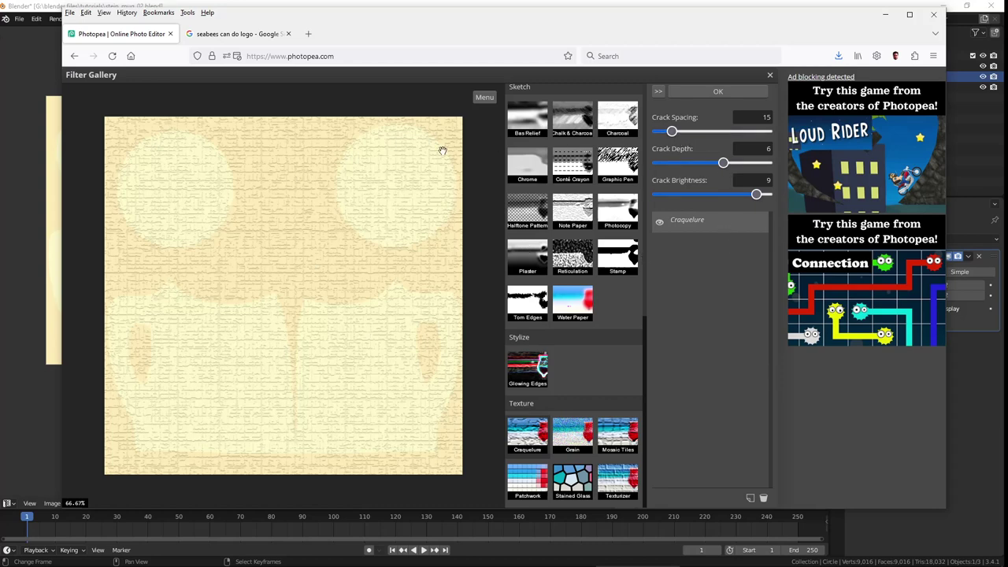
# Step: Set the Craquelure crack spacing to 7 for the copied background layer
pyautogui.click(660, 134)
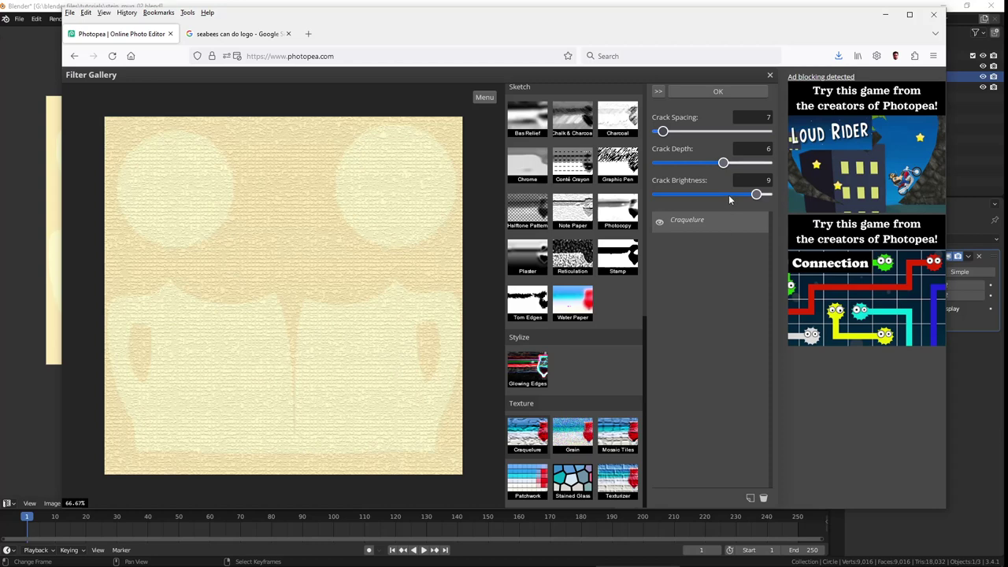
pyautogui.click(759, 149)
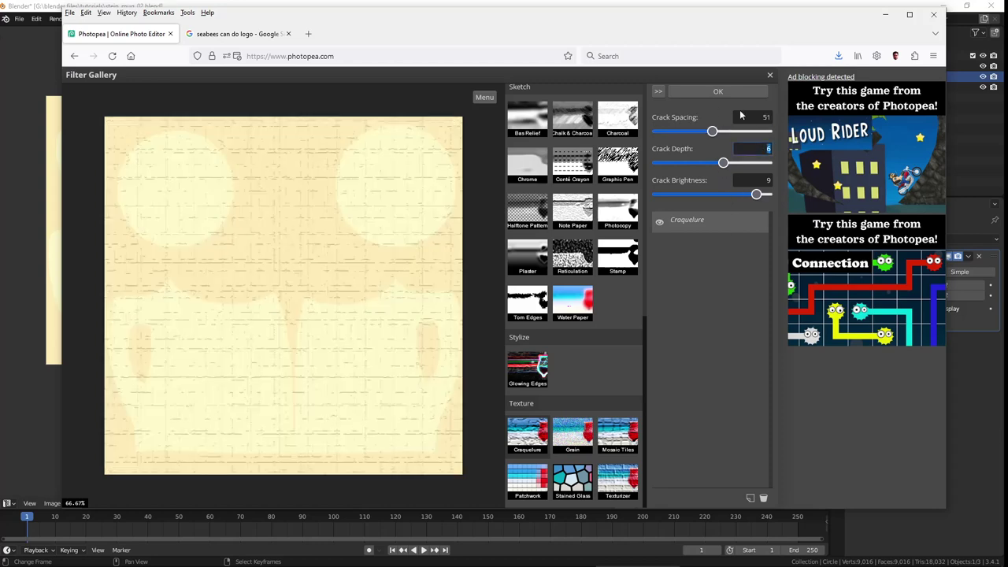
pyautogui.click(746, 116)
pyautogui.write('7')
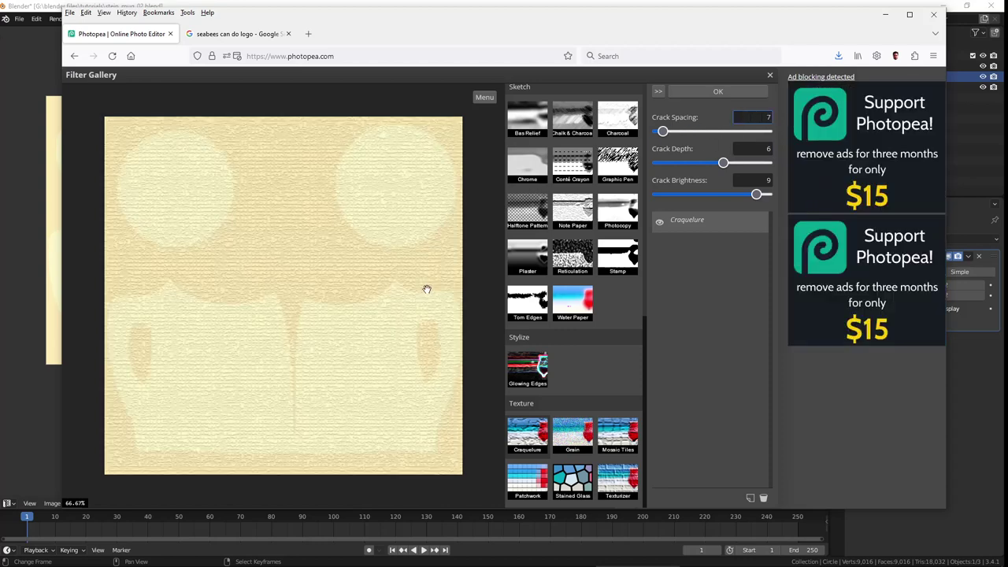
pyautogui.click(427, 290)
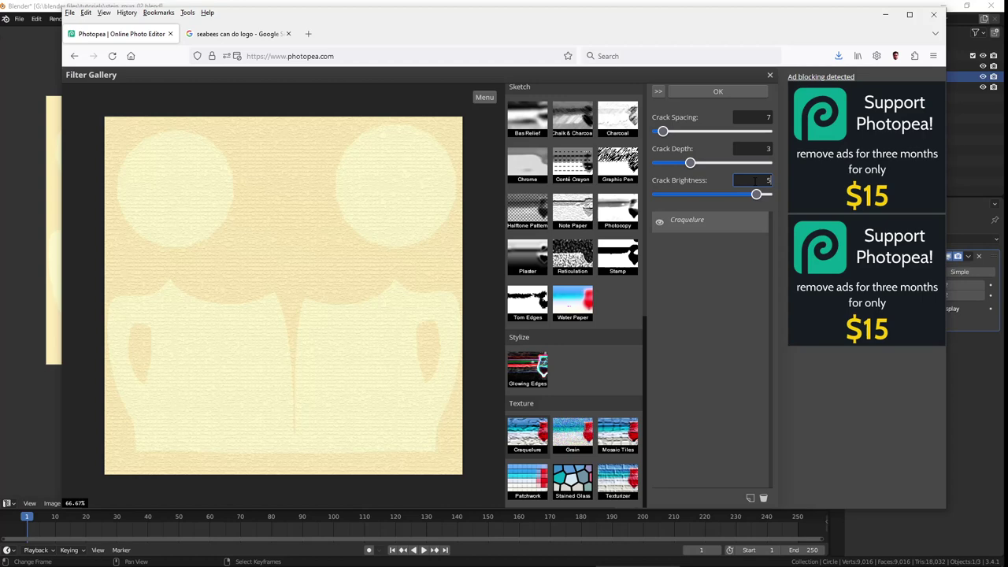
# Step: Set the crack depth to 3 and the crack brightness to 9, and apply the Craquelure filter
pyautogui.press('Return')
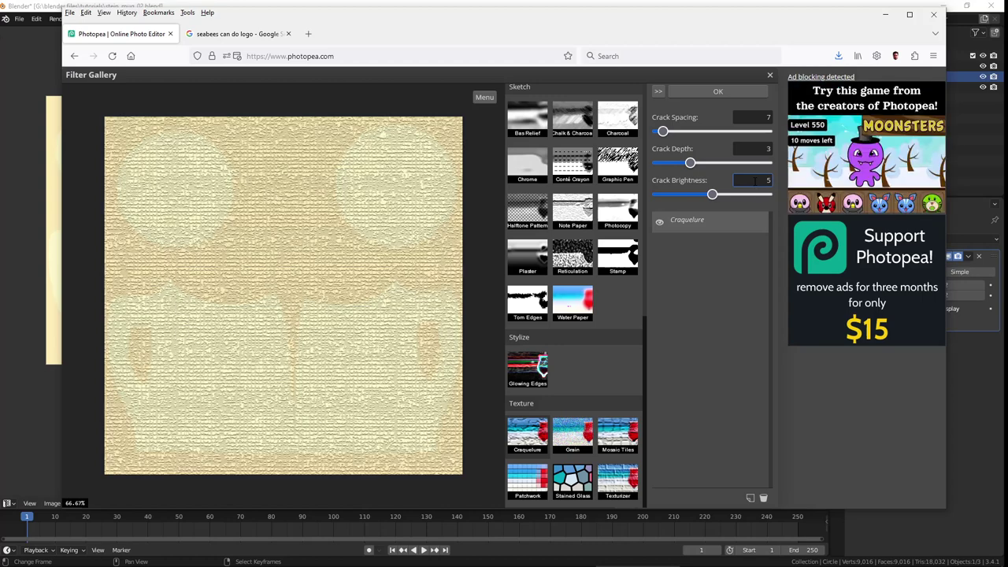
pyautogui.click(755, 179)
pyautogui.press('Return')
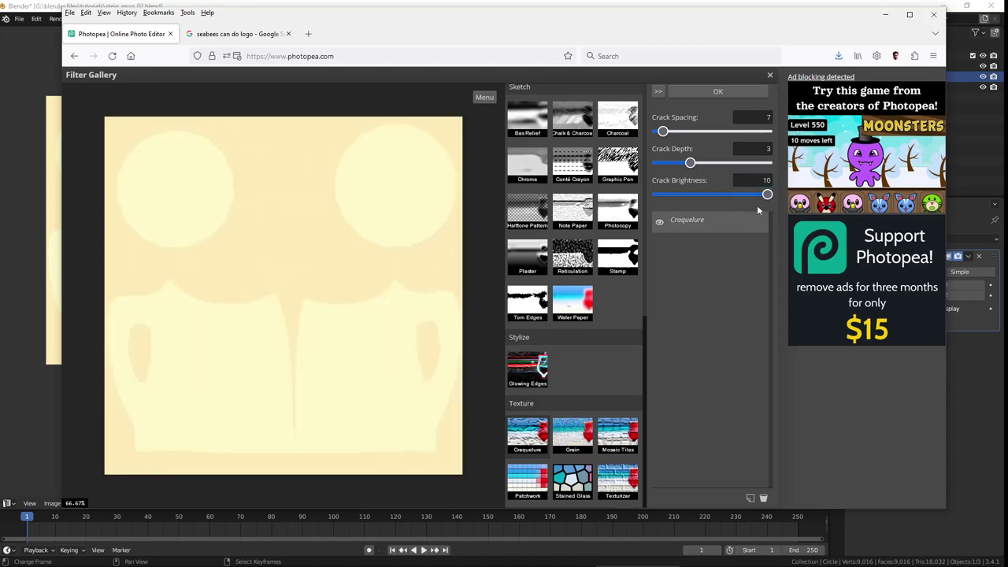
pyautogui.click(756, 179)
pyautogui.write('9')
pyautogui.press('Return')
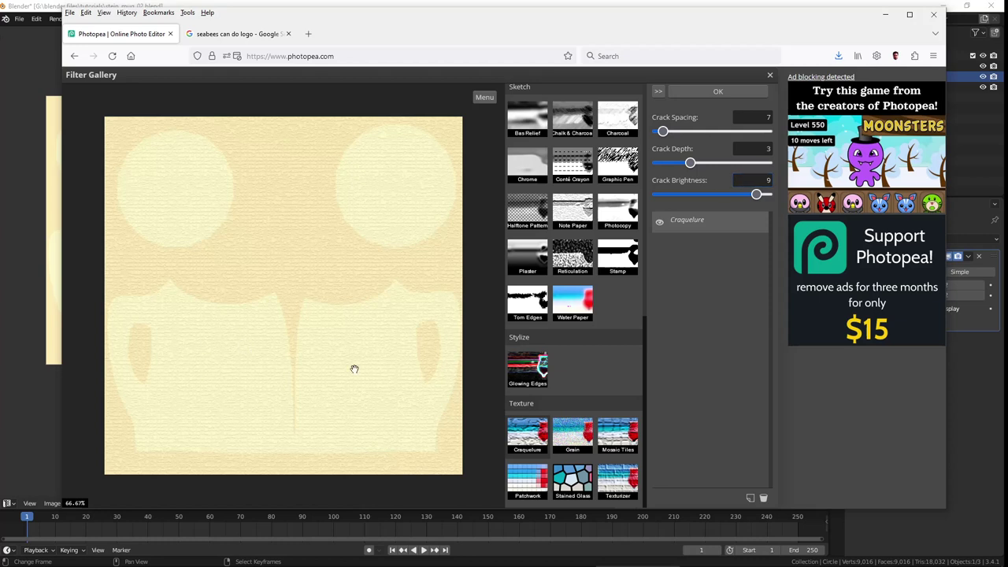
pyautogui.click(717, 91)
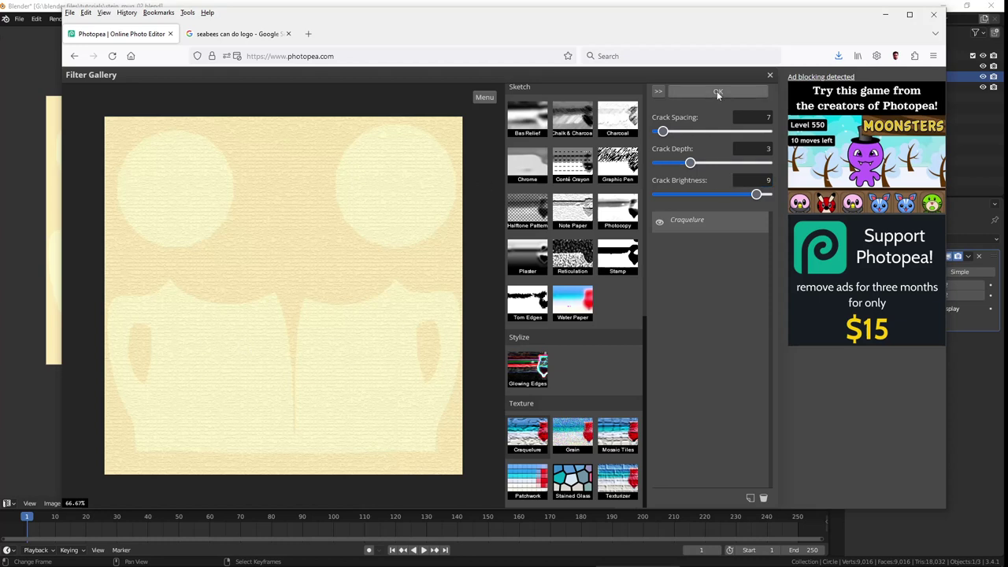
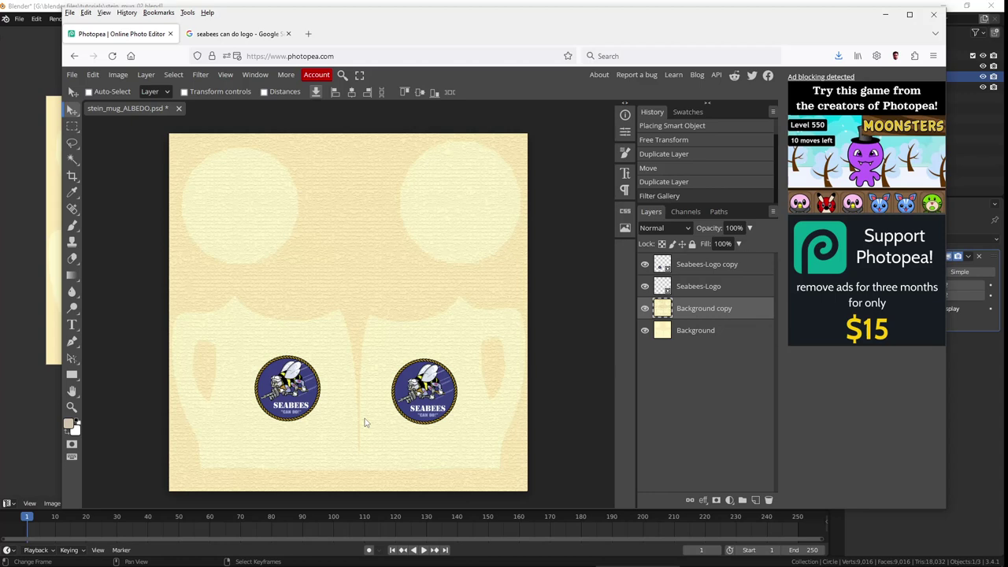
# Step: Hide Background copy, select the Background layer, and set the foreground colour to fff9cb sampled from the left mug body island
pyautogui.click(645, 309)
pyautogui.click(709, 331)
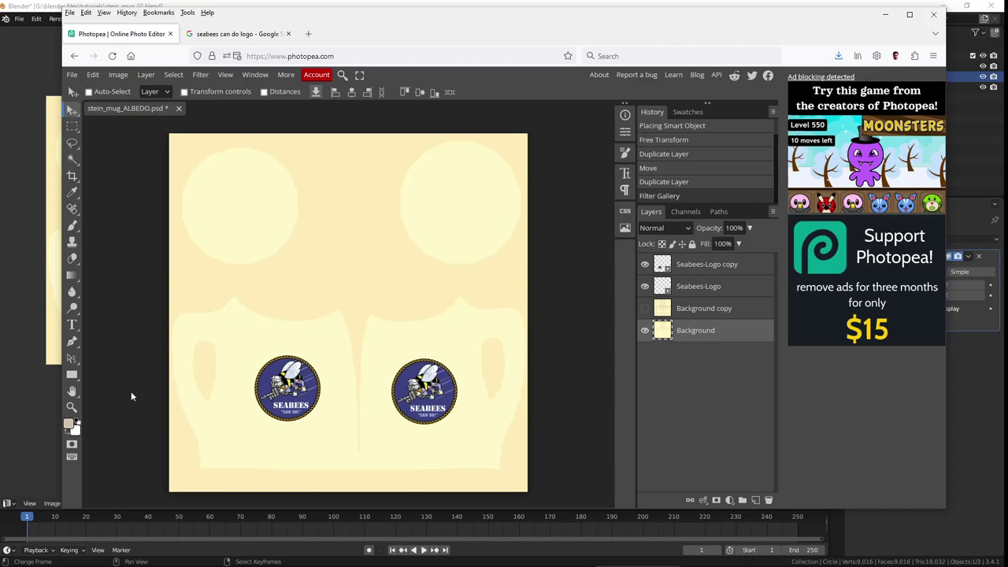
pyautogui.click(68, 424)
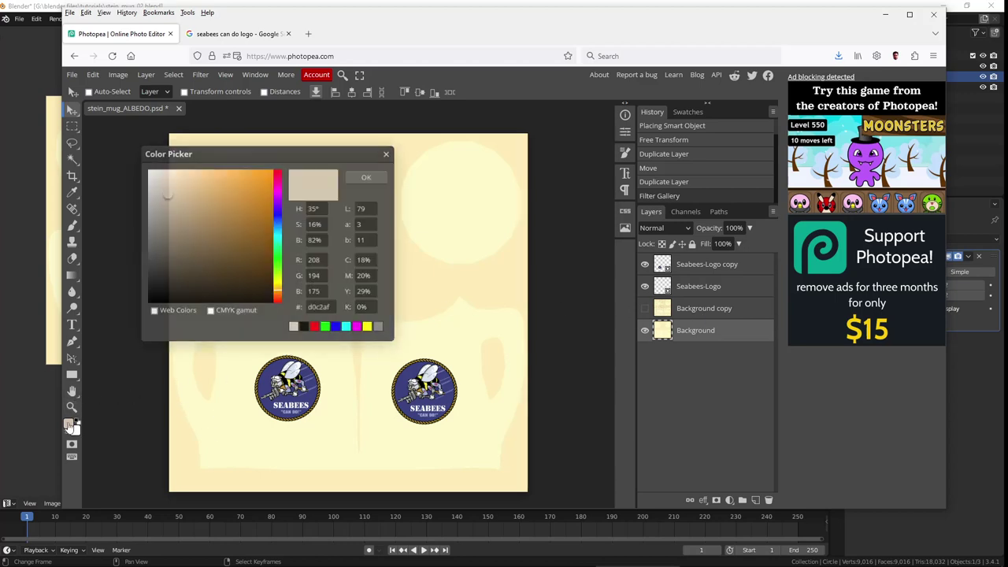
pyautogui.click(233, 362)
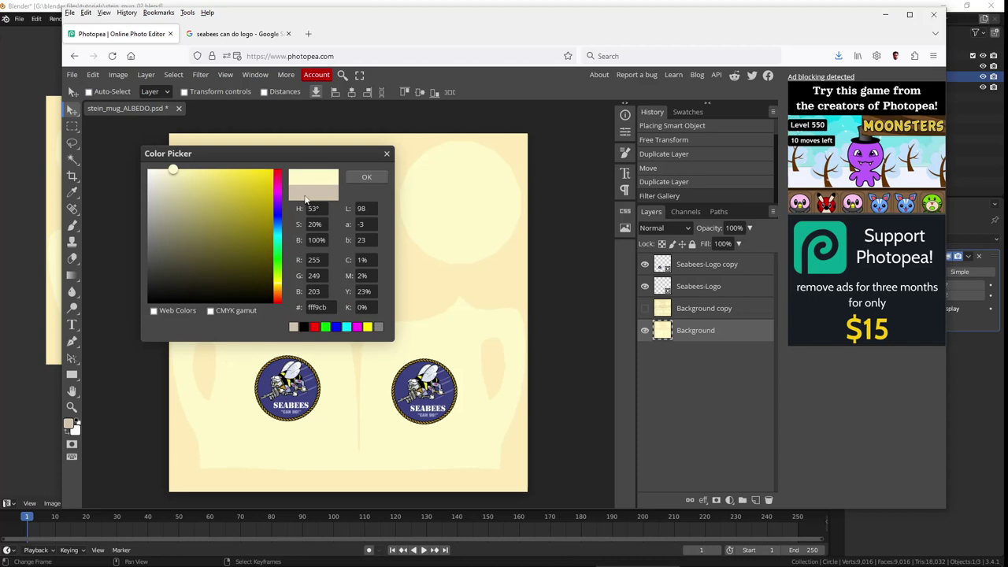
pyautogui.click(367, 178)
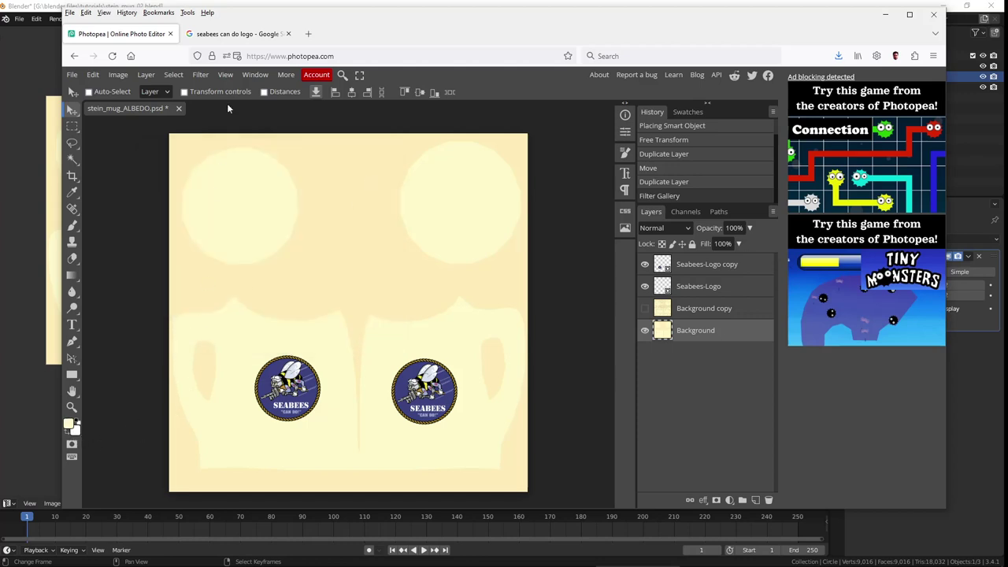
# Step: Try rendering Clouds directly on the Background layer and undo it
pyautogui.click(202, 75)
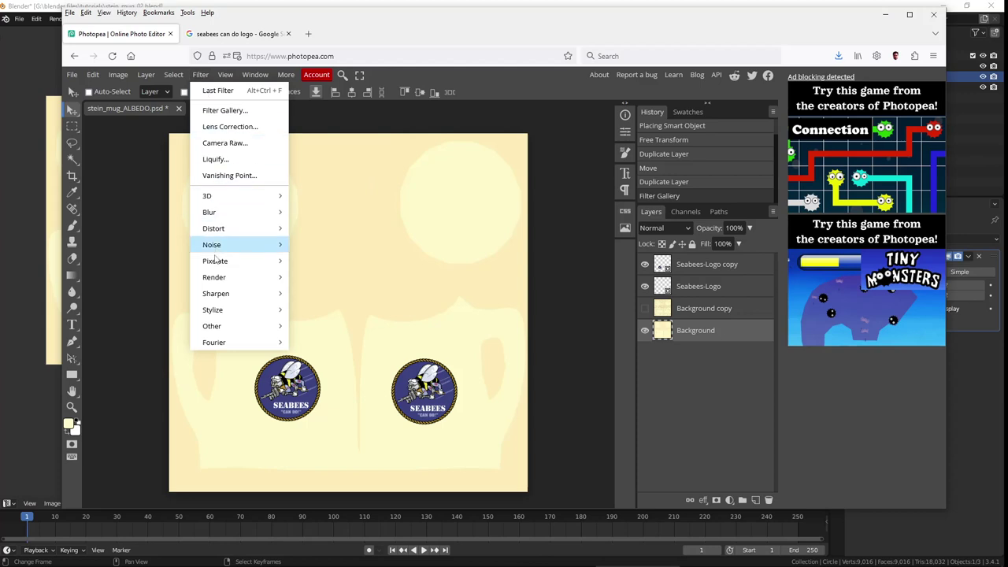
pyautogui.moveTo(260, 278)
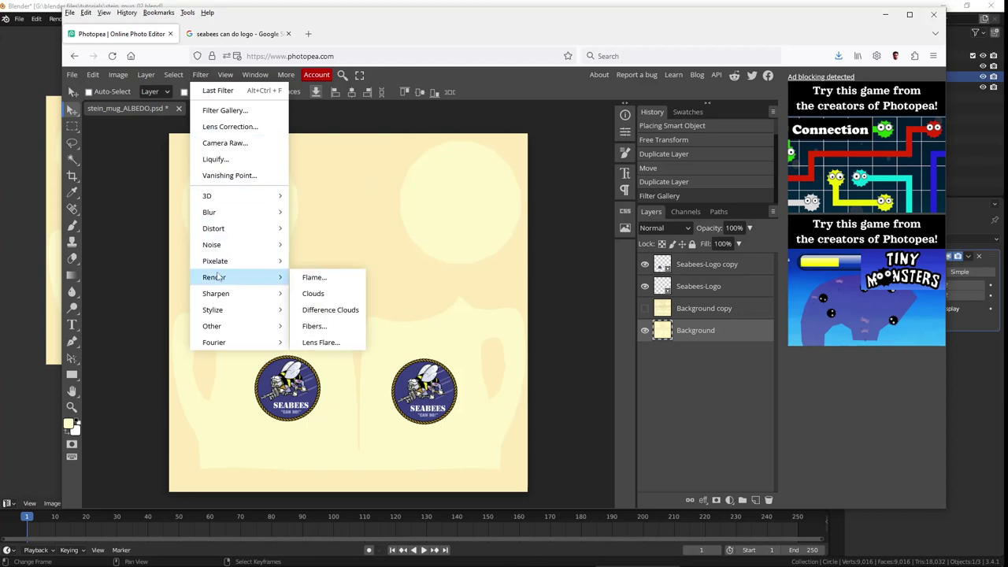
pyautogui.click(313, 294)
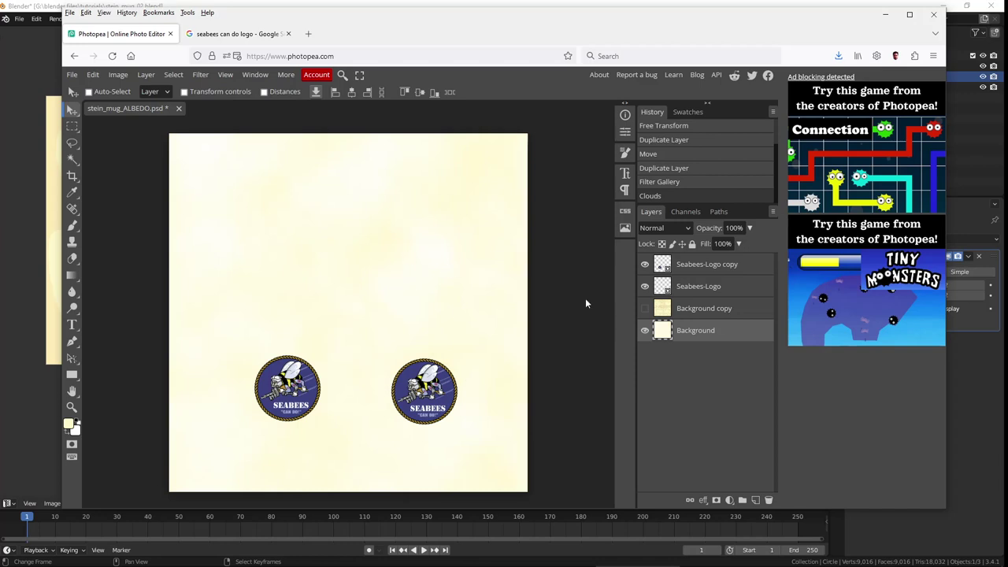
pyautogui.hotkey('ctrl', 'z')
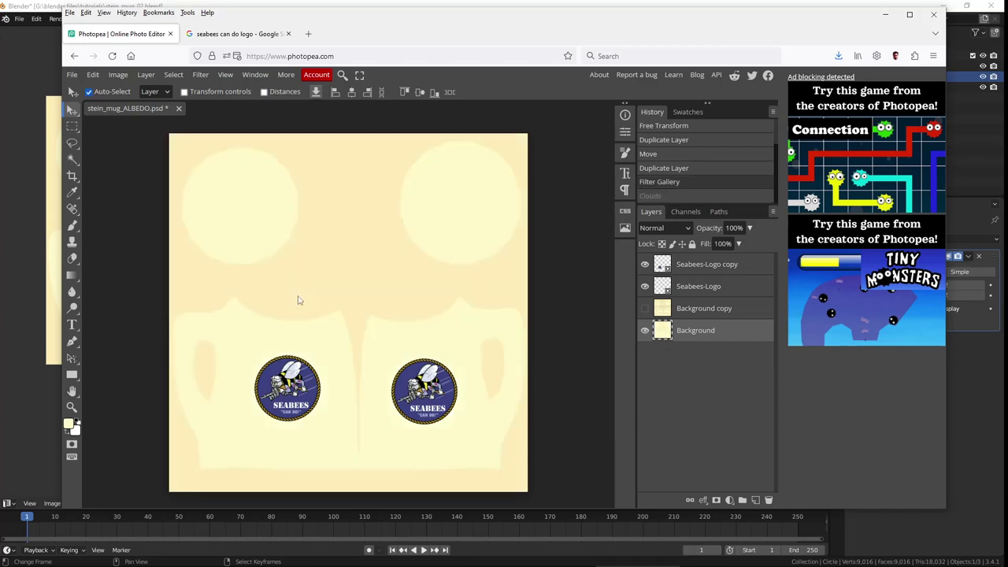
# Step: Add a new empty layer directly above Background and render Clouds on it
pyautogui.click(756, 501)
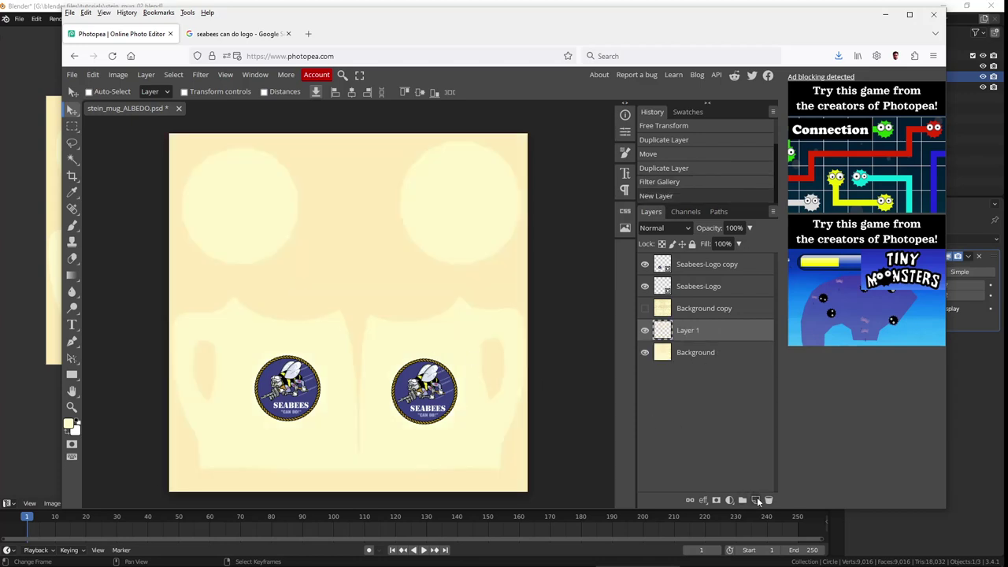
pyautogui.click(200, 76)
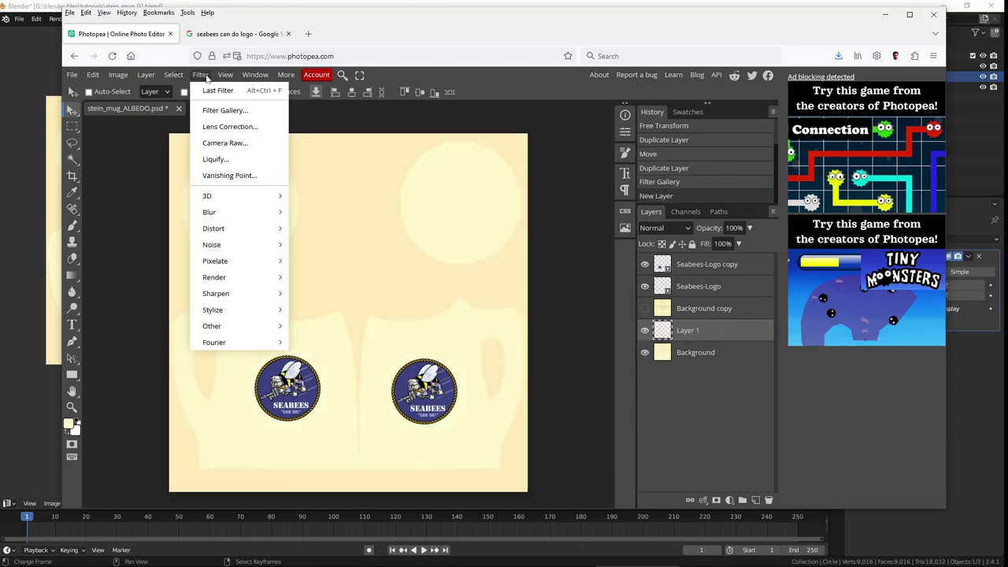
pyautogui.moveTo(259, 280)
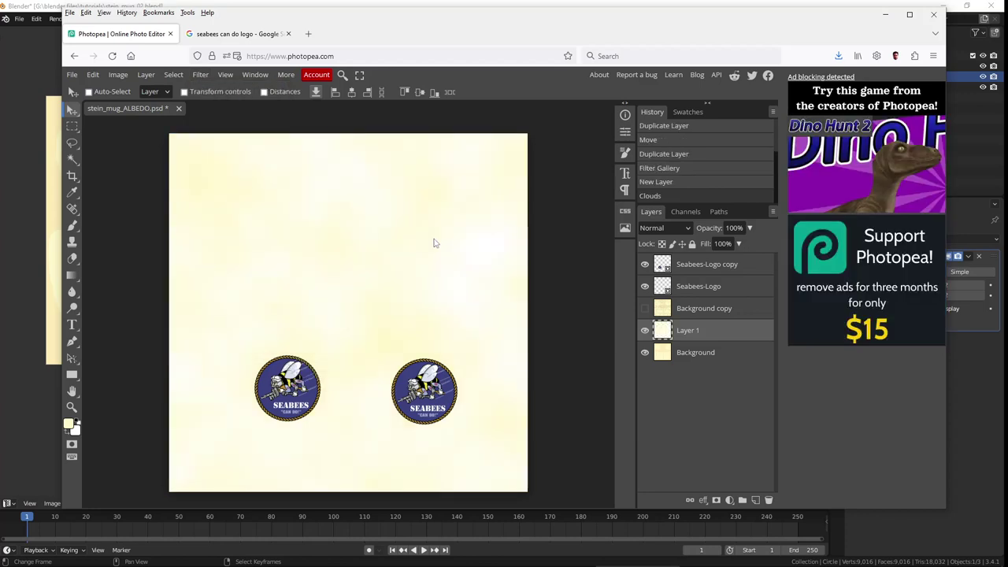
# Step: Compare the texture with and without the clouds layer, and set that layer's Fill to 43%
pyautogui.click(645, 330)
pyautogui.click(644, 330)
pyautogui.click(645, 330)
pyautogui.click(644, 330)
pyautogui.moveTo(741, 252); pyautogui.dragTo(717, 265)
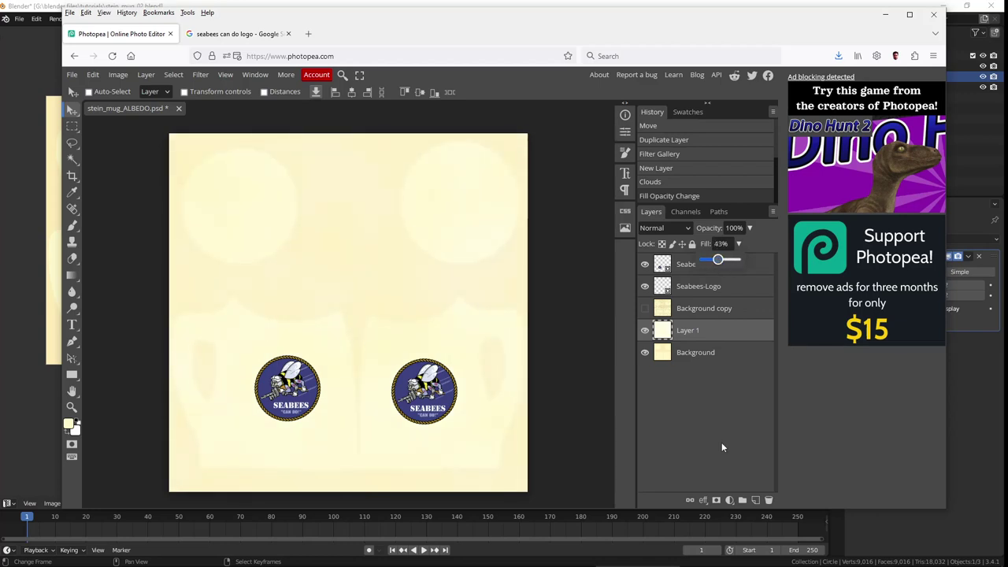
# Step: Show the crackled Background copy layer again and set its Fill to 50%
pyautogui.click(687, 311)
pyautogui.click(645, 308)
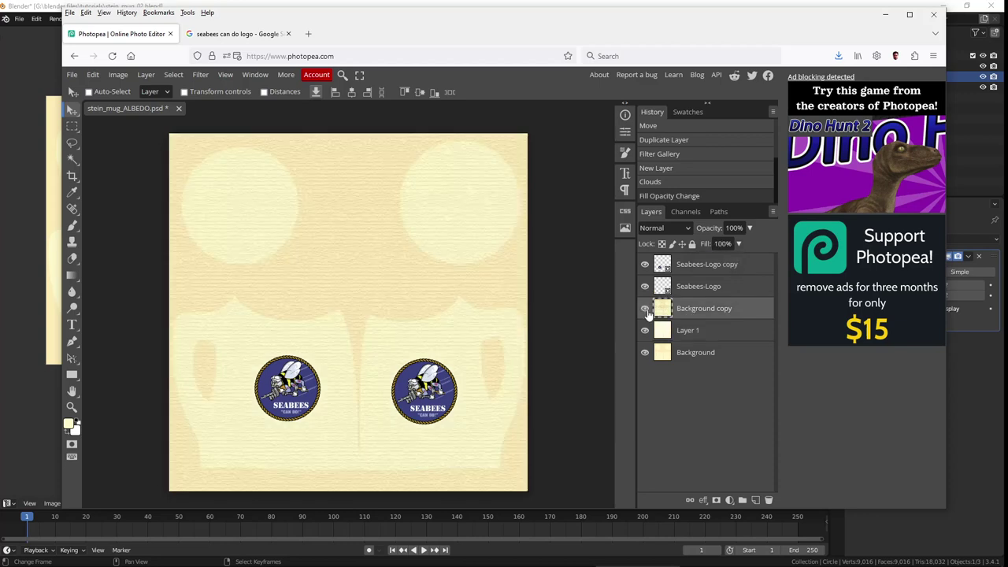
pyautogui.click(738, 243)
pyautogui.moveTo(733, 261); pyautogui.dragTo(721, 259)
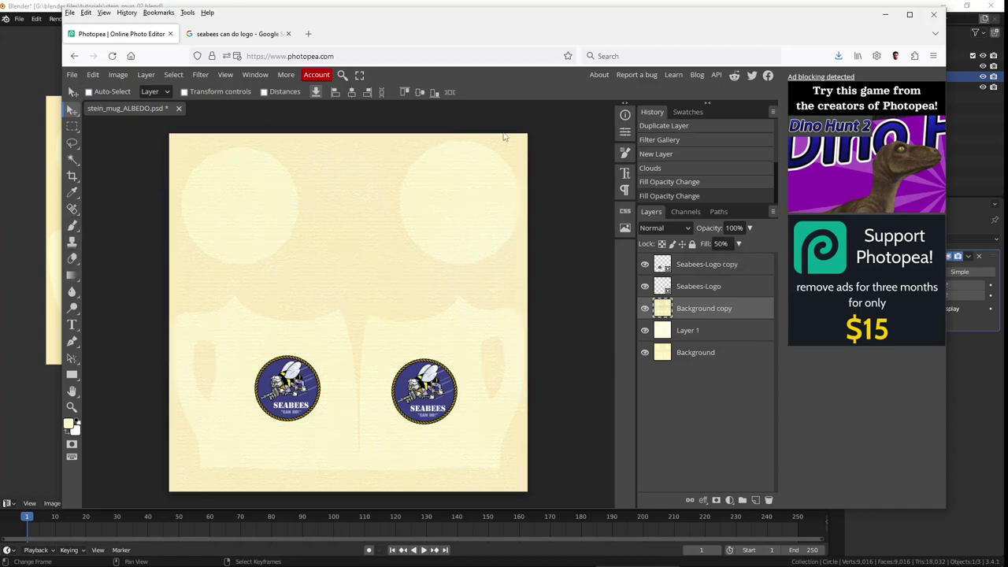
# Step: Set up the Eraser with a soft brush of 202 px size and 0% hardness
pyautogui.press('e')
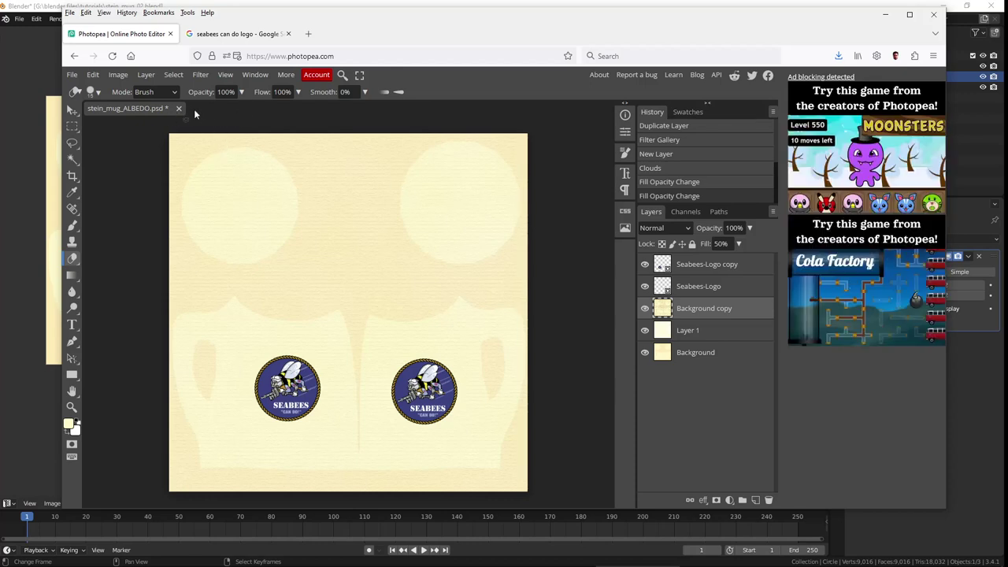
pyautogui.click(93, 91)
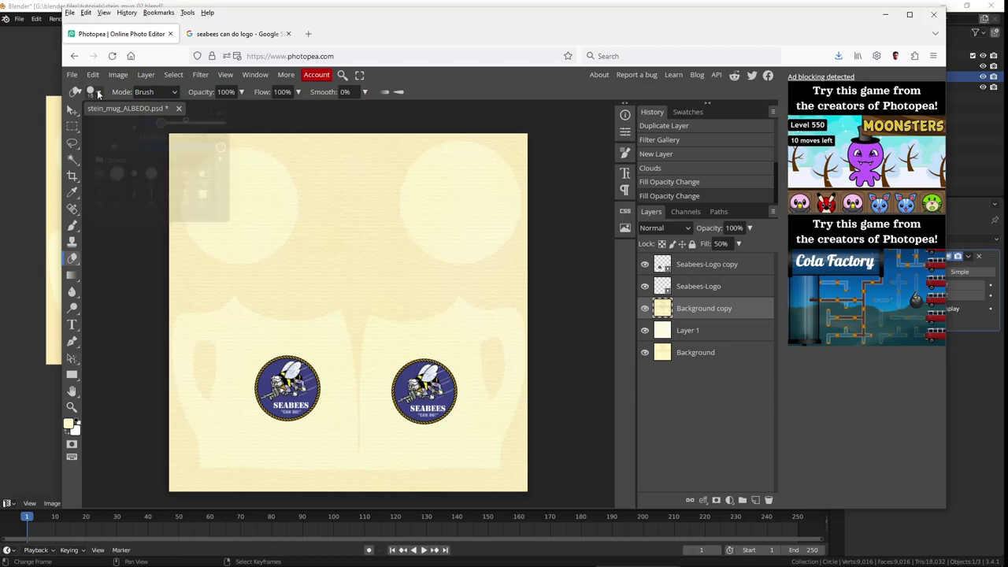
pyautogui.moveTo(162, 122)
pyautogui.mouseDown()
pyautogui.moveTo(188, 122)
pyautogui.moveTo(178, 122)
pyautogui.mouseUp()
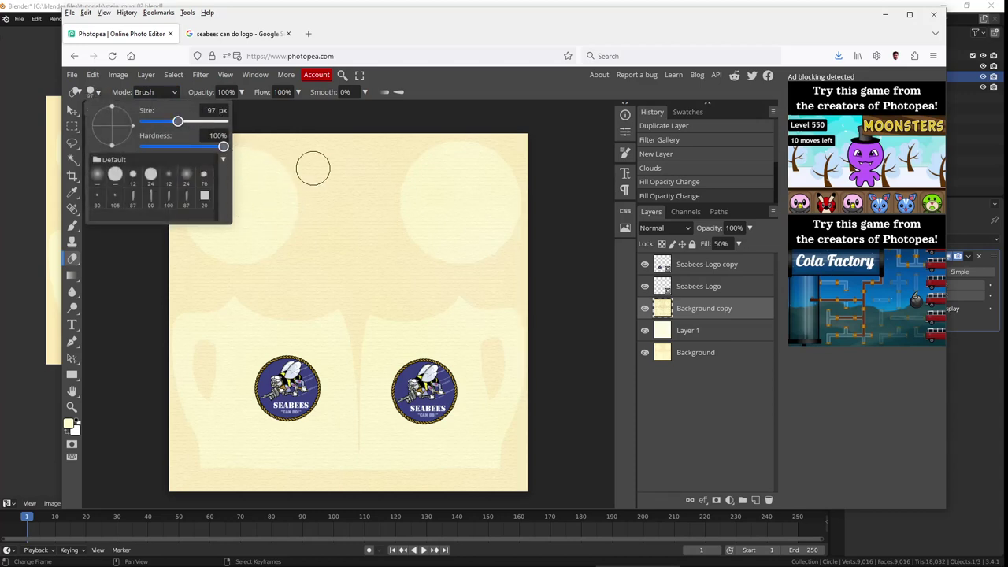
pyautogui.moveTo(218, 150)
pyautogui.mouseDown()
pyautogui.moveTo(138, 148)
pyautogui.moveTo(188, 122)
pyautogui.mouseUp()
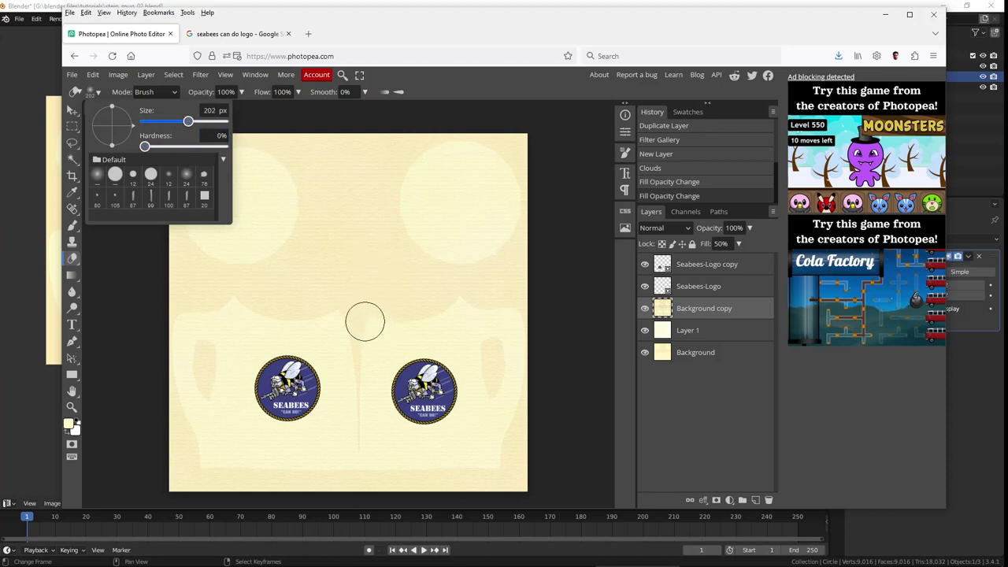
# Step: Try erasing the crackle along the seam between the body islands at full opacity, and undo the strokes
pyautogui.moveTo(349, 313)
pyautogui.mouseDown()
pyautogui.moveTo(360, 470)
pyautogui.moveTo(352, 378)
pyautogui.mouseUp()
pyautogui.click(357, 462)
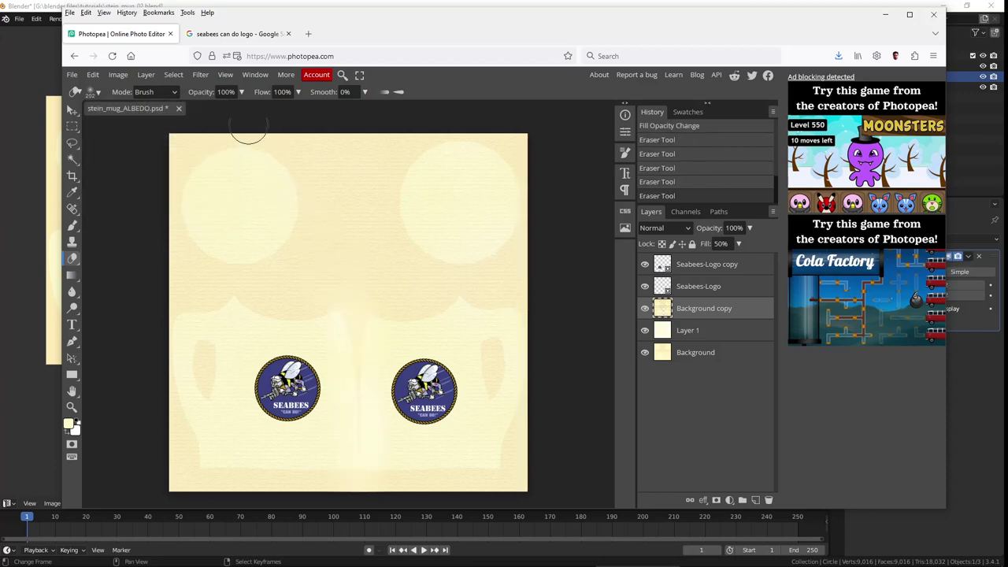
pyautogui.hotkey('ctrl', 'z')
pyautogui.hotkey('ctrl', 'z')
pyautogui.hotkey('ctrl', 'z')
pyautogui.hotkey('ctrl', 'z')
pyautogui.hotkey('ctrl', 'z')
pyautogui.hotkey('ctrl', 'z')
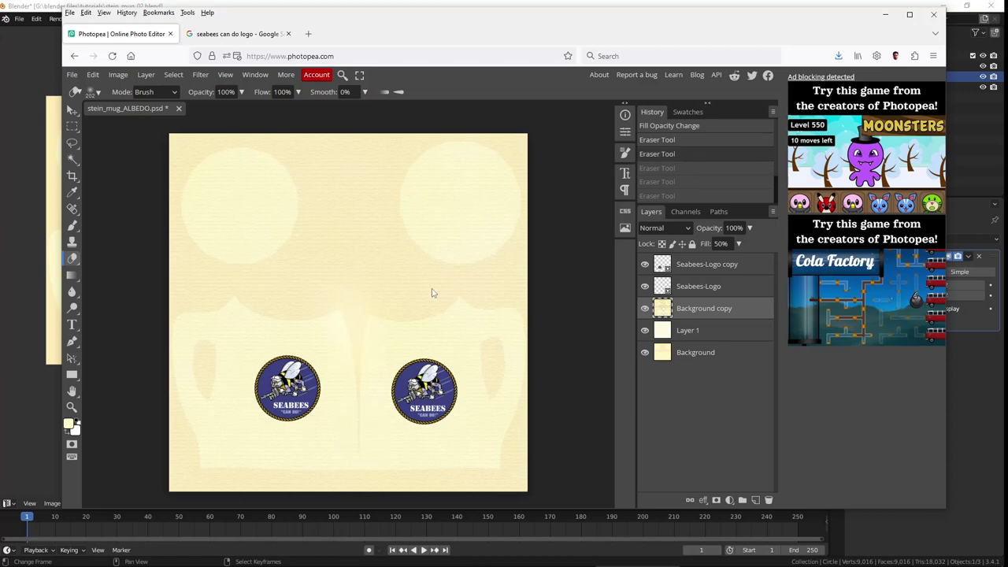
pyautogui.hotkey('ctrl', 'shift', 'z')
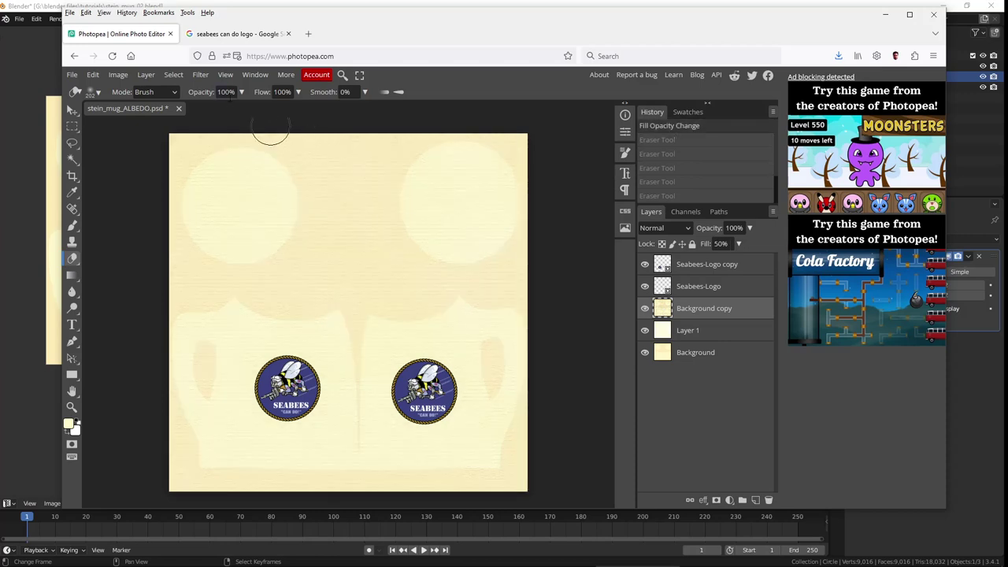
# Step: Set the Eraser opacity to 30% and lightly erase the crackle on Background copy along the centre seam and around the islands
pyautogui.click(224, 92)
pyautogui.write('3')
pyautogui.click(221, 92)
pyautogui.write('30')
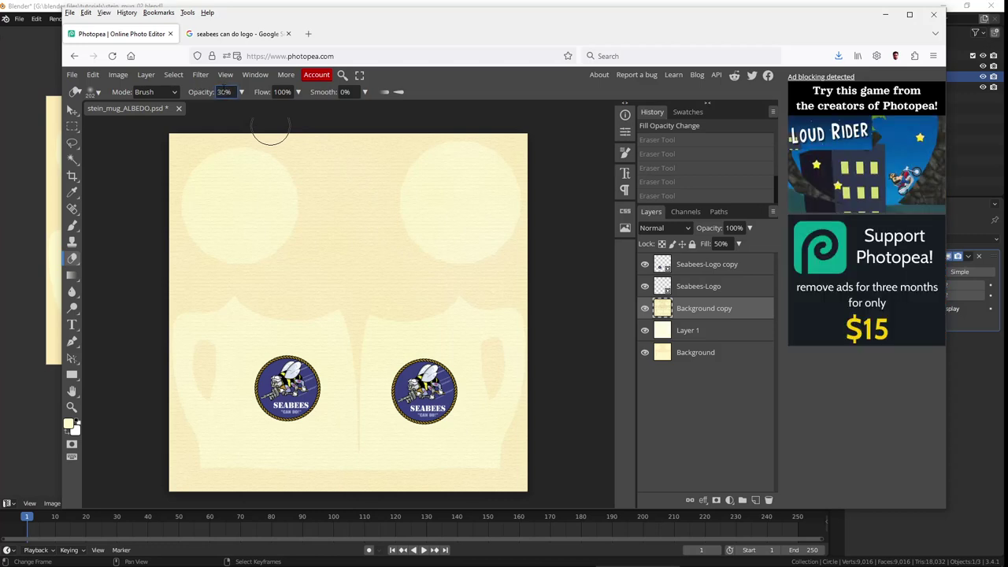
pyautogui.moveTo(360, 327)
pyautogui.mouseDown()
pyautogui.moveTo(366, 378)
pyautogui.moveTo(357, 367)
pyautogui.moveTo(355, 462)
pyautogui.mouseUp()
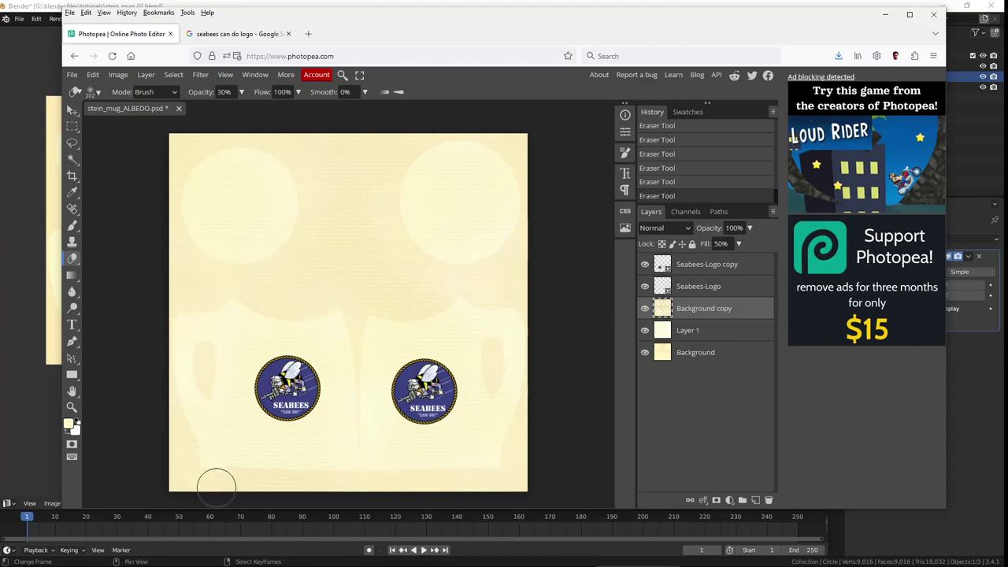
# Step: Lightly erase parts of the clouds on Layer 1 with the same eraser, and select the Background layer
pyautogui.click(695, 331)
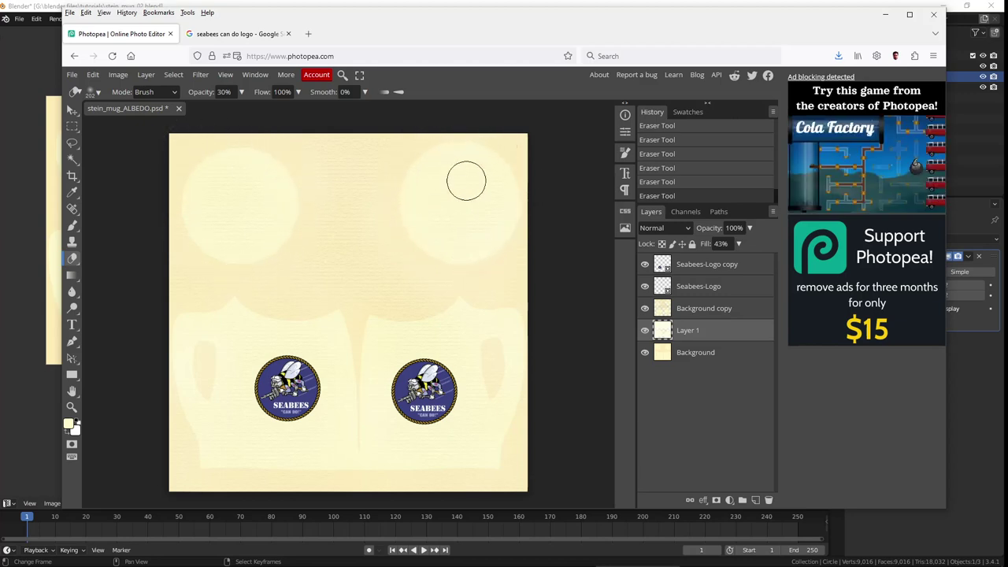
pyautogui.click(704, 354)
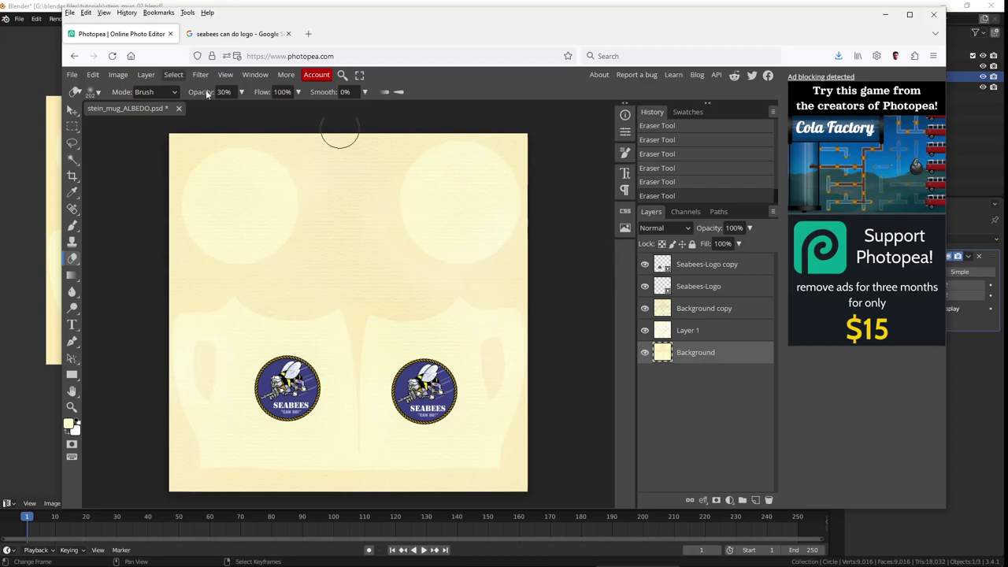
# Step: Save the edited stein_mug_ALBEDO texture as a PSD file
pyautogui.click(76, 73)
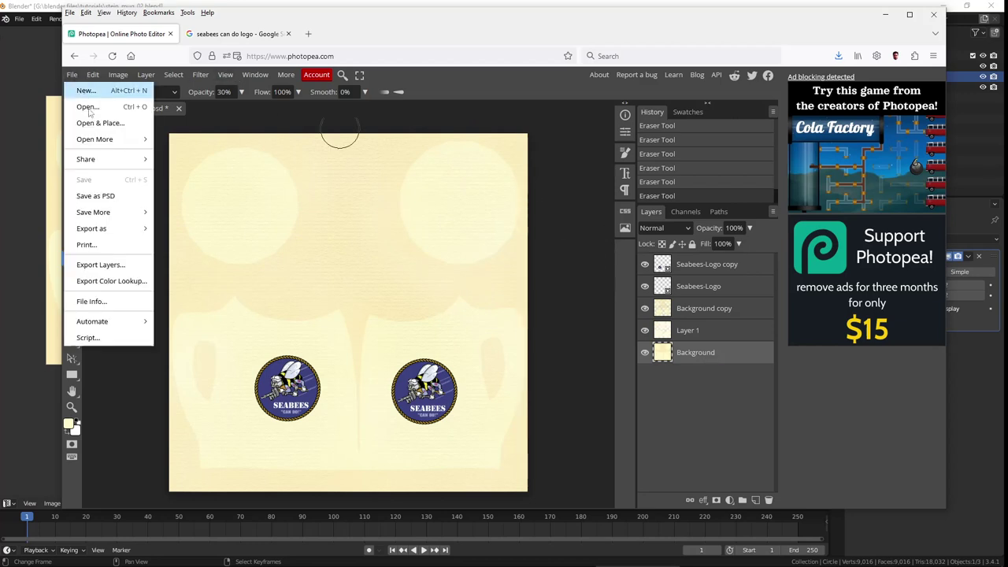
pyautogui.click(110, 197)
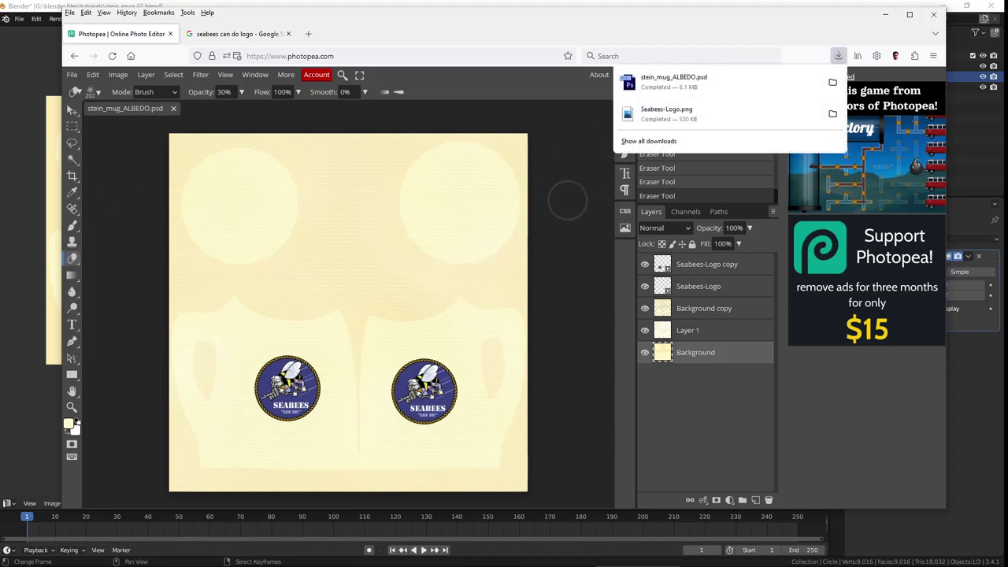
pyautogui.click(396, 29)
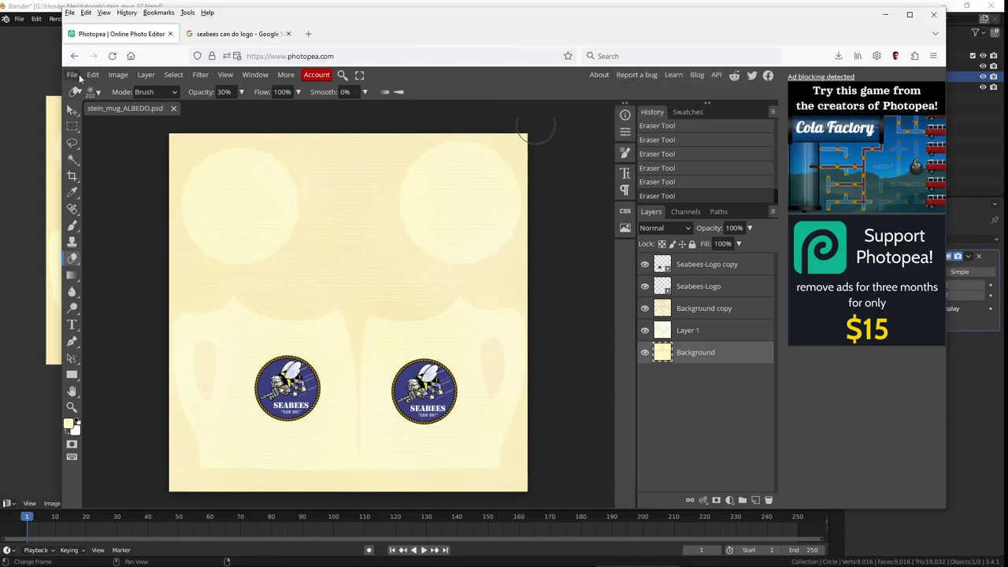
# Step: Export the texture as a 2048 × 2048 px JPG at 100% quality and dismiss the ad-blocker notice
pyautogui.click(71, 74)
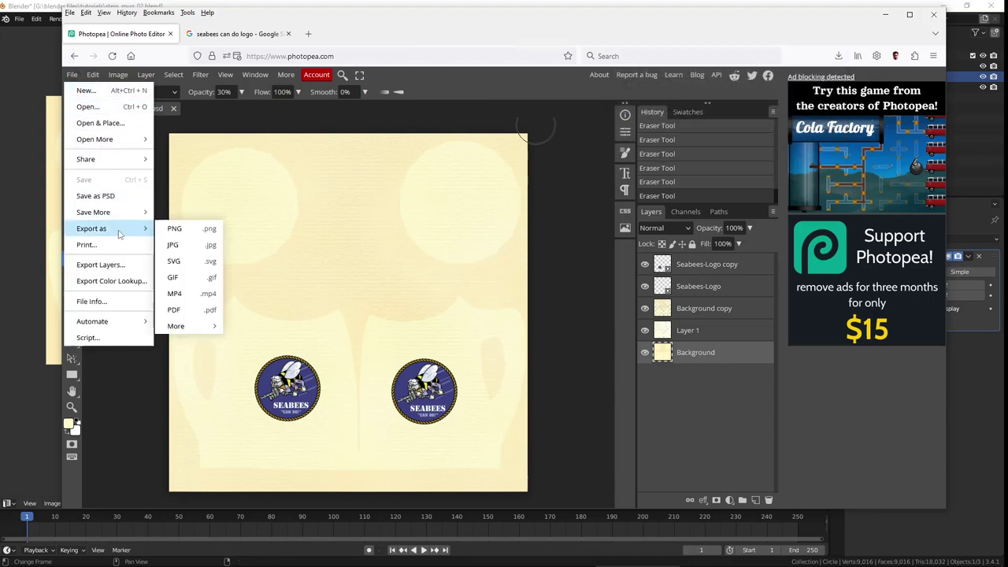
pyautogui.click(185, 245)
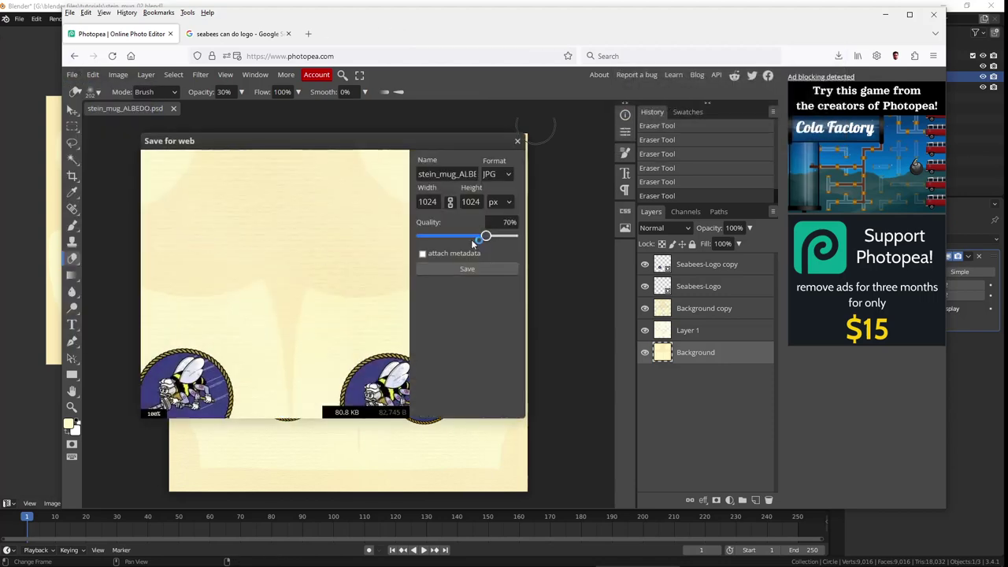
pyautogui.moveTo(486, 236); pyautogui.dragTo(622, 247)
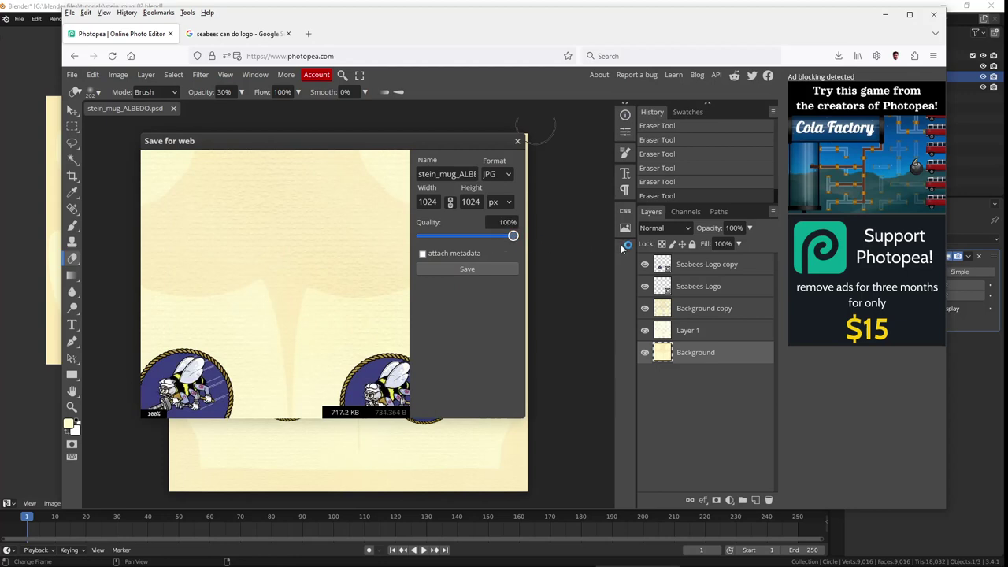
pyautogui.click(455, 271)
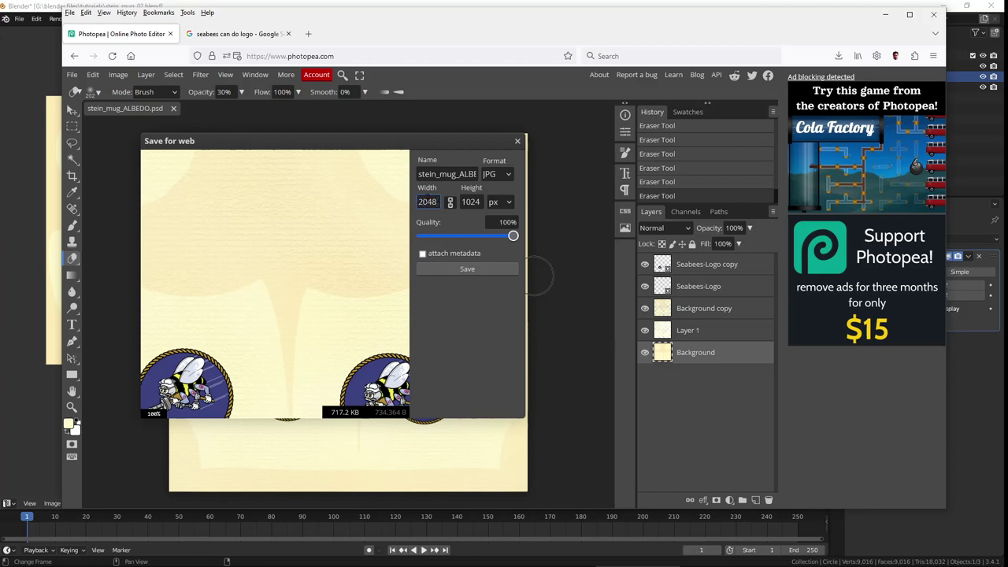
pyautogui.click(450, 202)
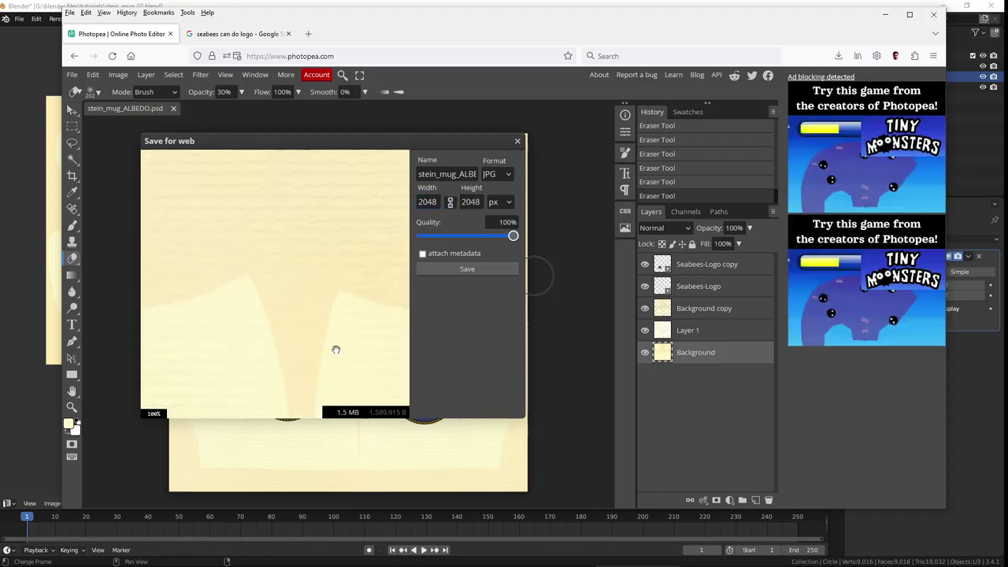
pyautogui.moveTo(336, 349); pyautogui.dragTo(237, 245)
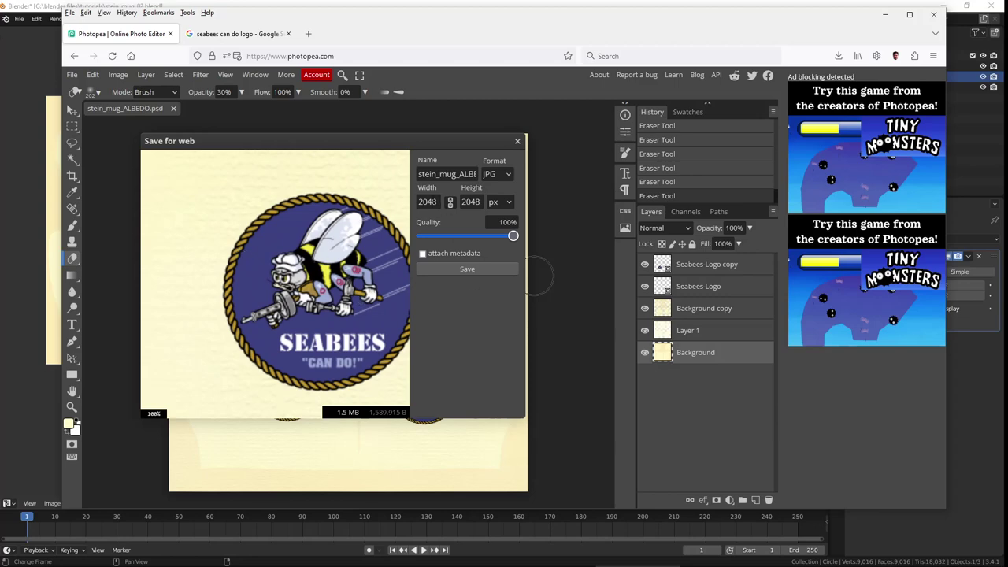
pyautogui.click(466, 269)
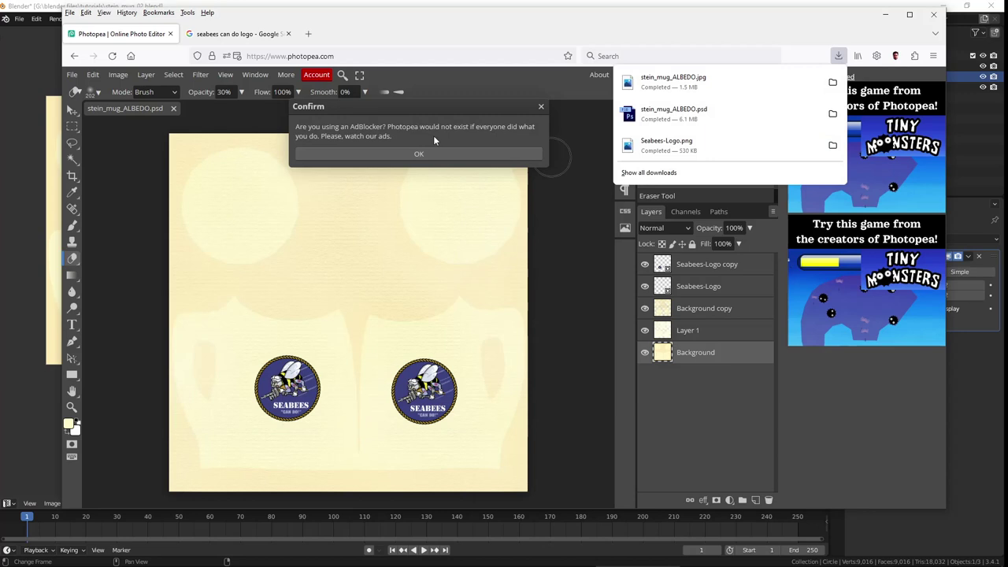
pyautogui.click(541, 108)
pyautogui.click(541, 108)
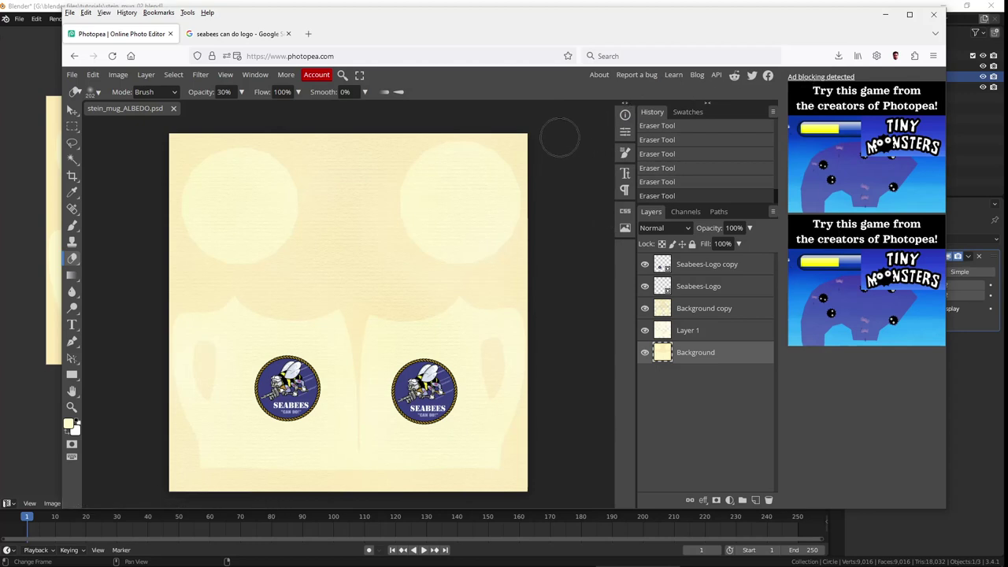
# Step: Switch to Blender and replace the Material.001 Base Color image with stein_mug_ALBEDO.jpg from the tutorials folder
pyautogui.click(50, 4)
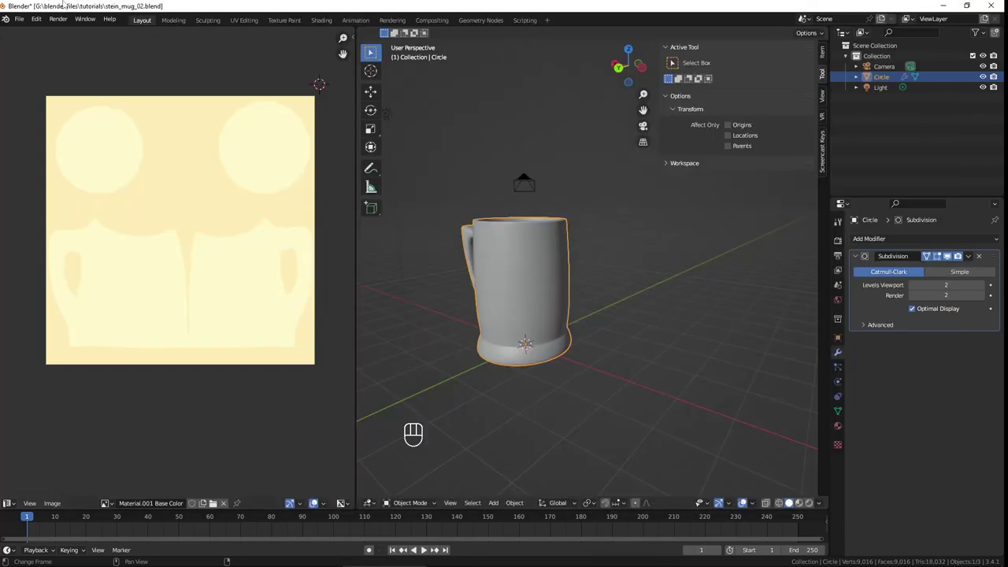
pyautogui.click(59, 500)
pyautogui.click(77, 486)
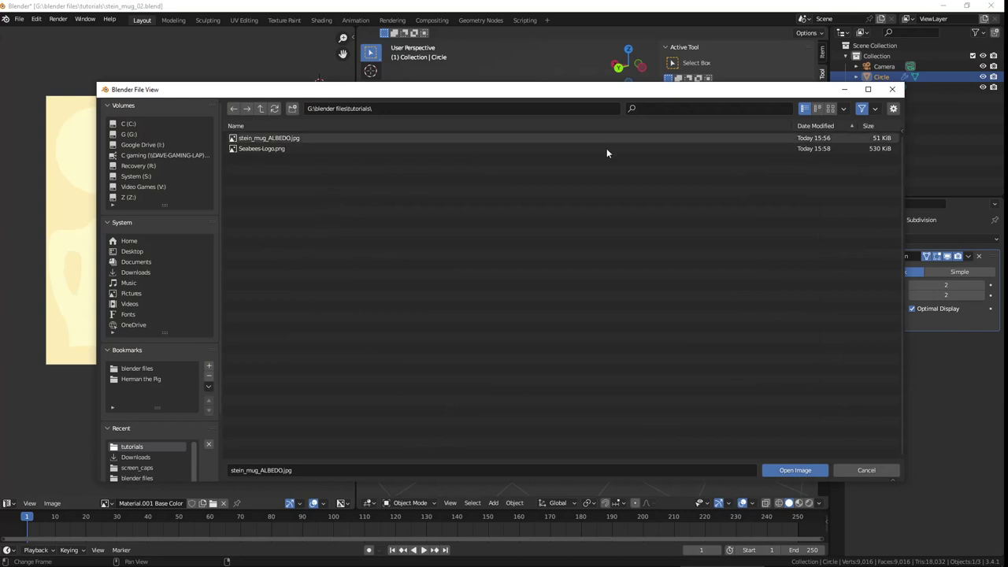
pyautogui.click(831, 109)
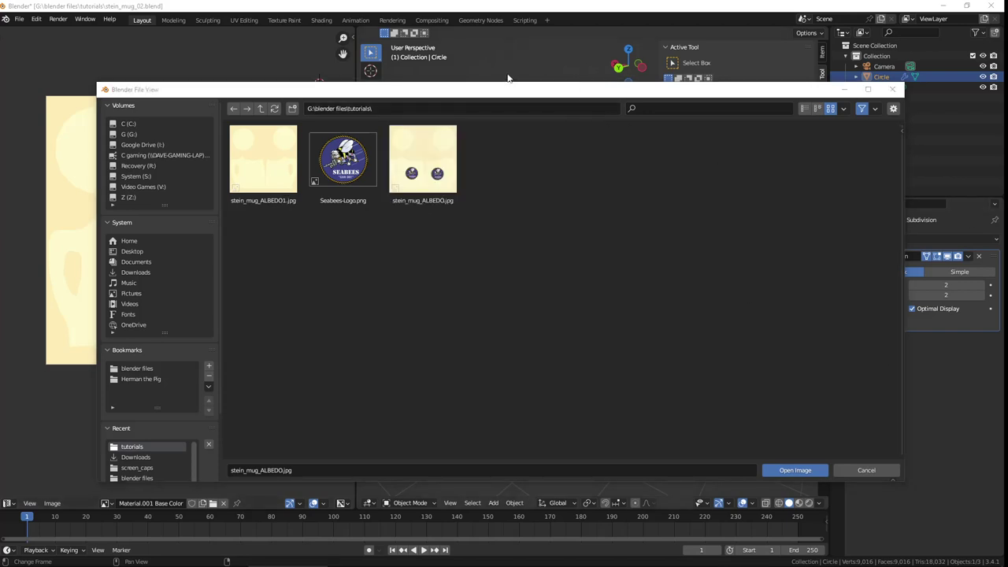
pyautogui.moveTo(491, 81); pyautogui.dragTo(463, 64)
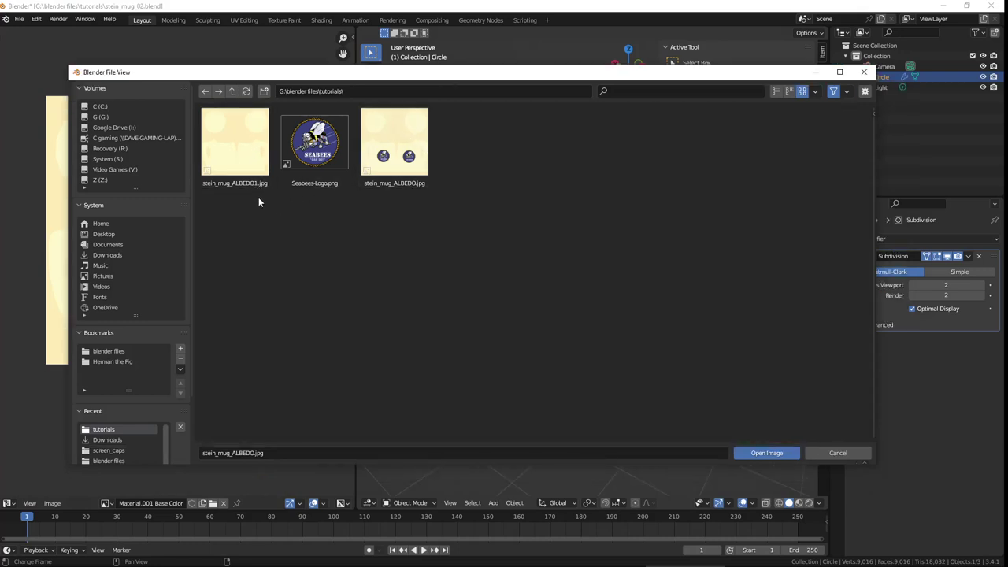
pyautogui.click(414, 157)
pyautogui.click(775, 458)
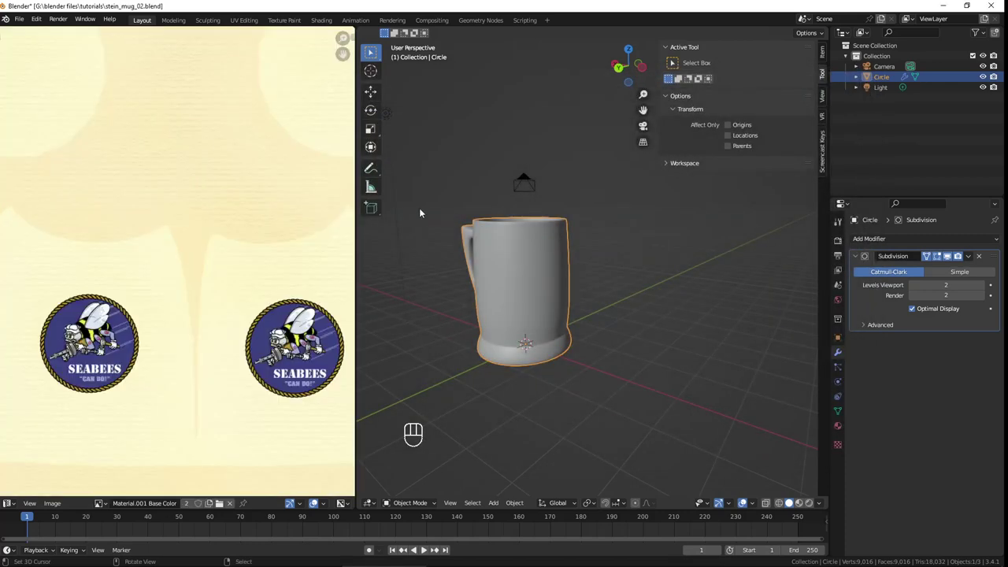
pyautogui.moveTo(284, 240); pyautogui.dragTo(260, 246, button='middle')
pyautogui.scroll(-3, 259, 236)
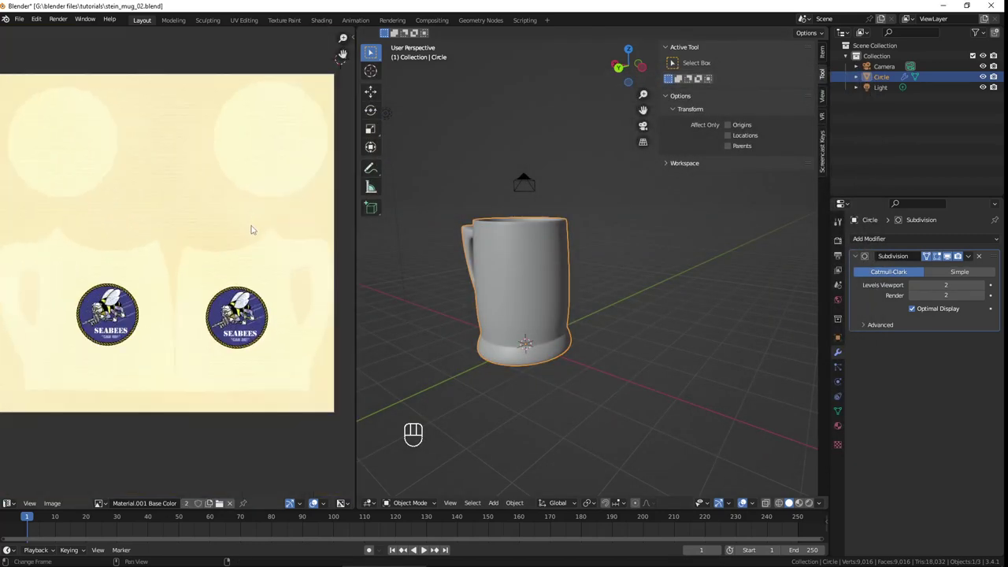
# Step: Examine the new texture around the mug in Texture Paint mode, and return to Object Mode
pyautogui.click(408, 504)
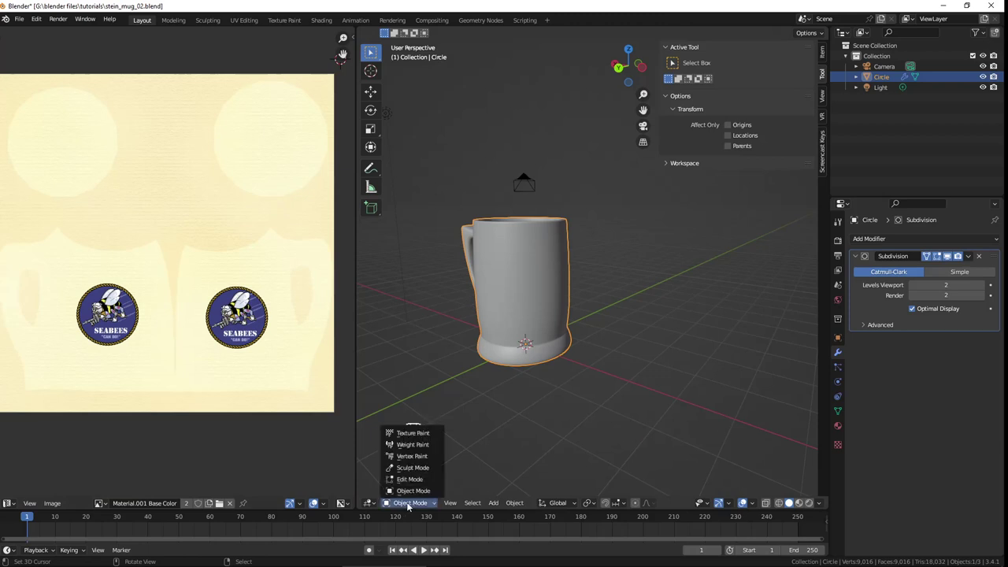
pyautogui.click(413, 432)
pyautogui.moveTo(543, 252)
pyautogui.mouseDown(button='middle')
pyautogui.moveTo(579, 250)
pyautogui.moveTo(575, 378)
pyautogui.moveTo(547, 342)
pyautogui.moveTo(402, 357)
pyautogui.mouseUp(button='middle')
pyautogui.scroll(4, 580, 247)
pyautogui.moveTo(471, 318)
pyautogui.mouseDown(button='middle')
pyautogui.moveTo(620, 330)
pyautogui.moveTo(495, 338)
pyautogui.moveTo(526, 318)
pyautogui.moveTo(581, 310)
pyautogui.mouseUp(button='middle')
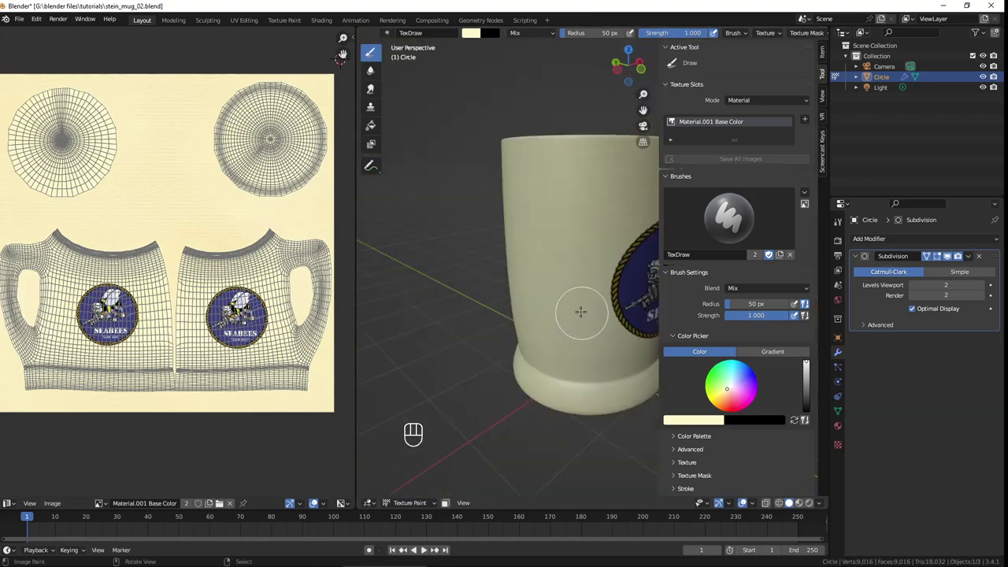
pyautogui.scroll(-5, 581, 310)
pyautogui.keyDown('shift'); pyautogui.moveTo(479, 308); pyautogui.dragTo(506, 310, button='middle'); pyautogui.keyUp('shift')
pyautogui.click(411, 503)
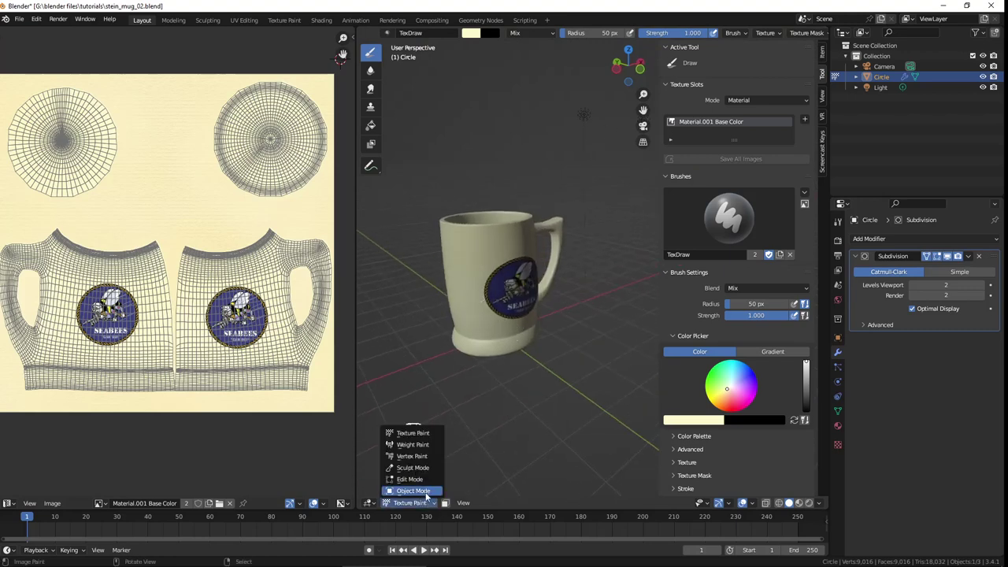
pyautogui.click(413, 492)
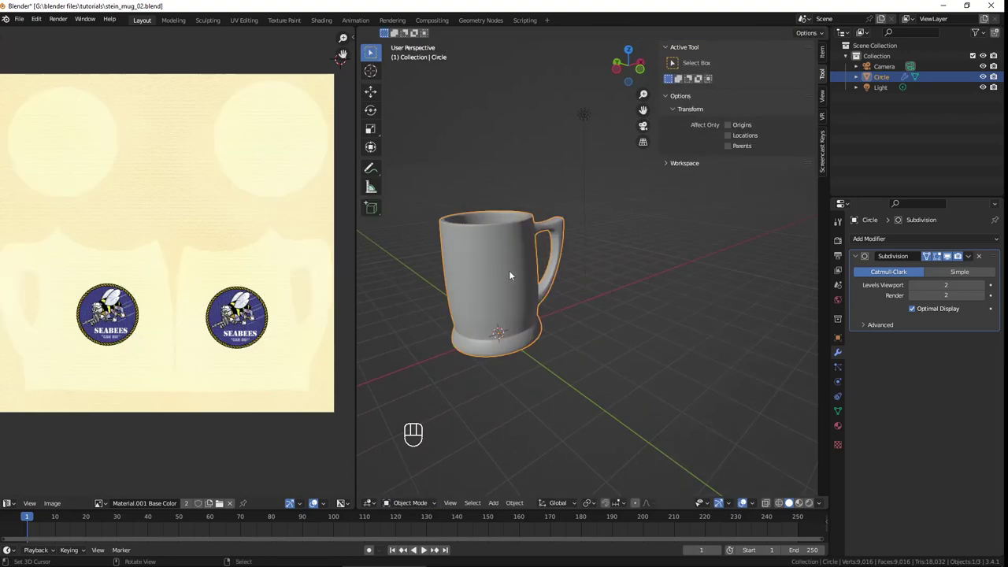
# Step: Put the mug back into Texture Paint mode and examine the Seabees logo on the side of its body
pyautogui.press('.')
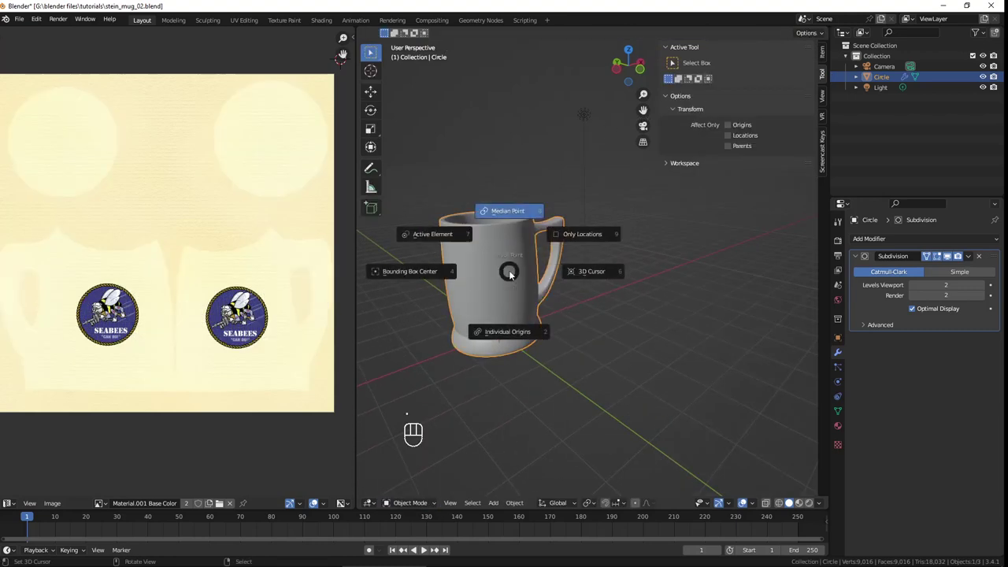
pyautogui.click(679, 301)
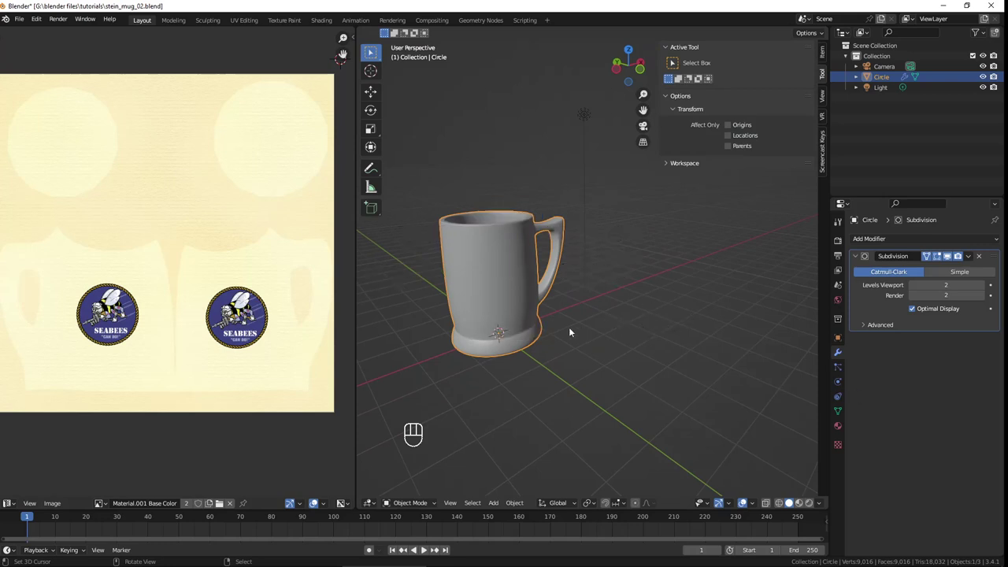
pyautogui.press('KP_Decimal')
pyautogui.moveTo(581, 315); pyautogui.dragTo(574, 296, button='middle')
pyautogui.scroll(8, 635, 327)
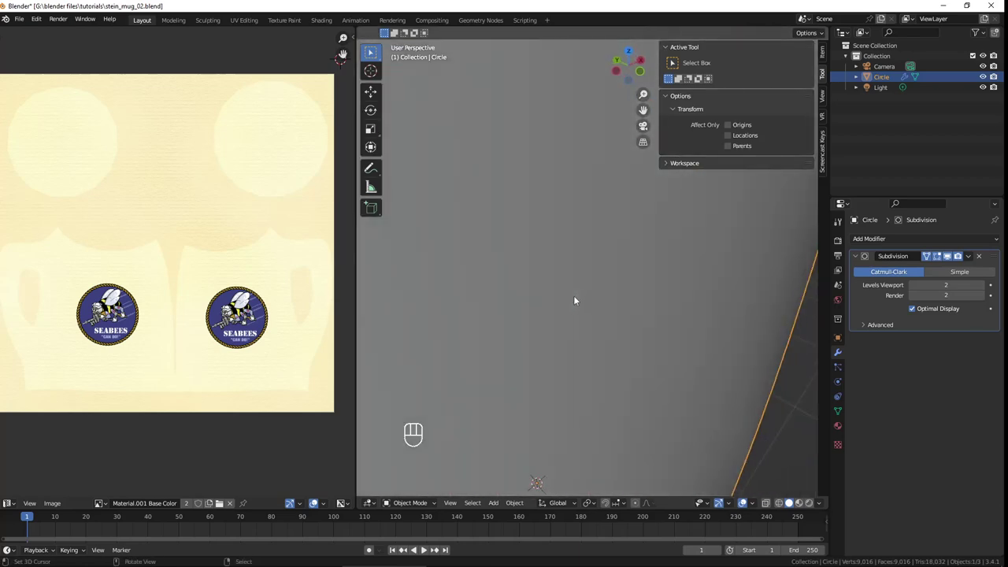
pyautogui.scroll(-5, 579, 287)
pyautogui.scroll(-1, 580, 291)
pyautogui.click(409, 502)
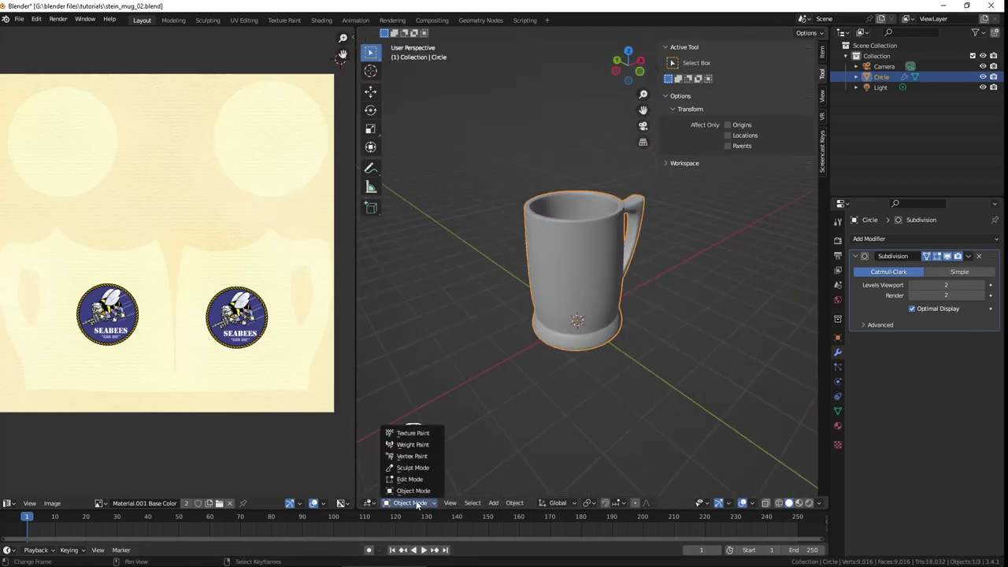
pyautogui.click(416, 432)
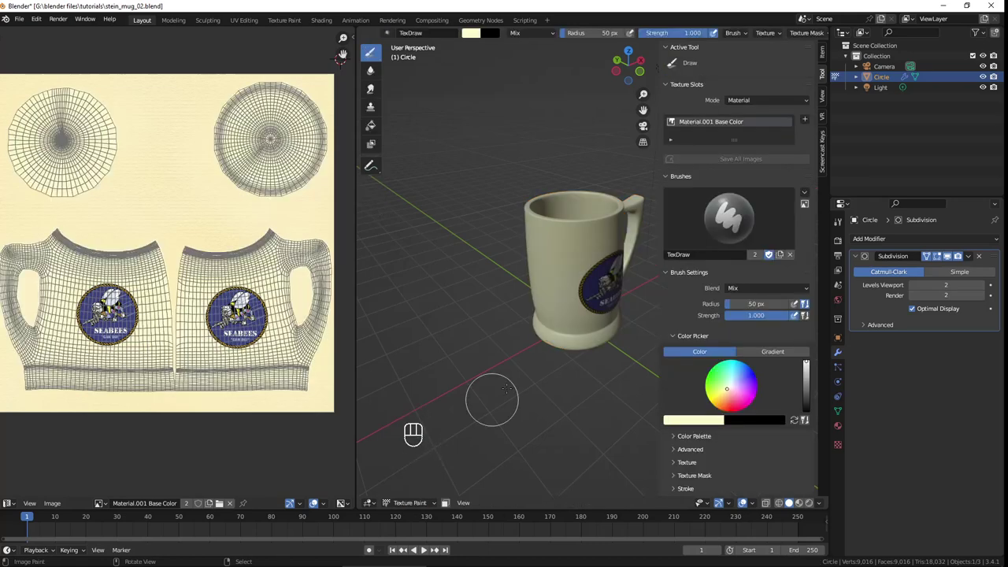
pyautogui.moveTo(632, 292)
pyautogui.mouseDown(button='middle')
pyautogui.moveTo(536, 320)
pyautogui.moveTo(587, 260)
pyautogui.moveTo(468, 276)
pyautogui.moveTo(541, 309)
pyautogui.mouseUp(button='middle')
pyautogui.scroll(4, 567, 291)
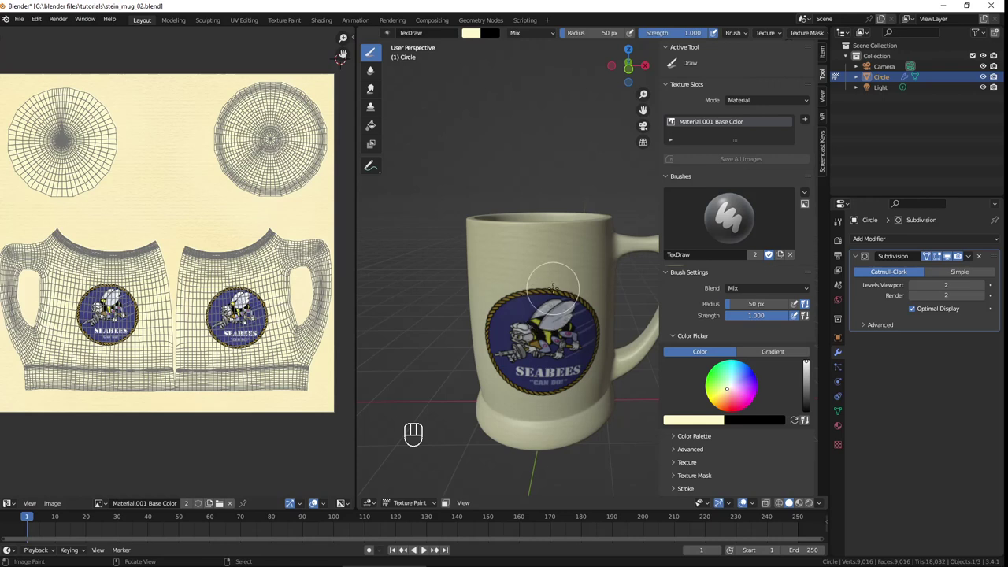
pyautogui.moveTo(544, 270); pyautogui.dragTo(576, 267, button='middle')
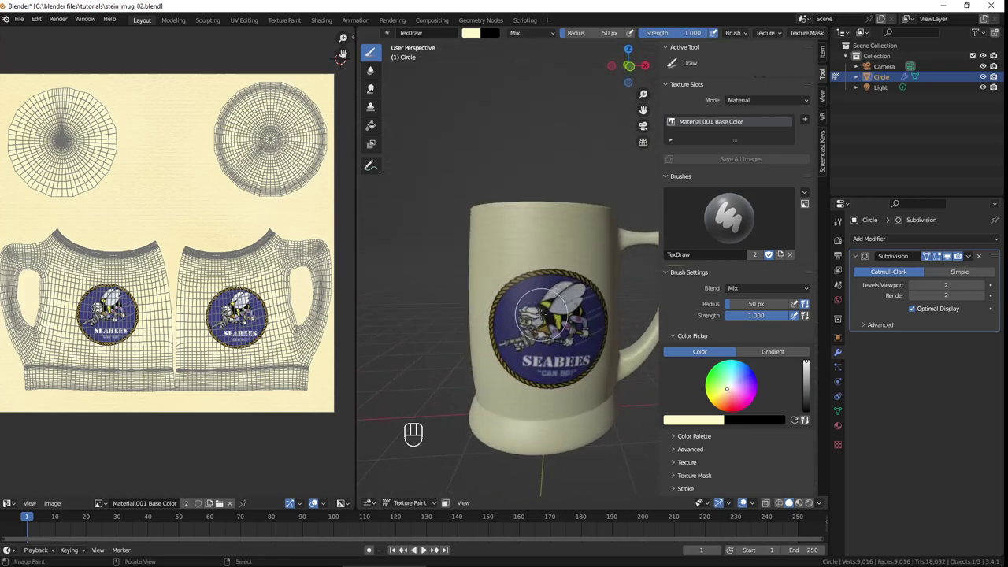
pyautogui.moveTo(543, 316)
pyautogui.mouseDown(button='middle')
pyautogui.moveTo(504, 323)
pyautogui.moveTo(529, 322)
pyautogui.mouseUp(button='middle')
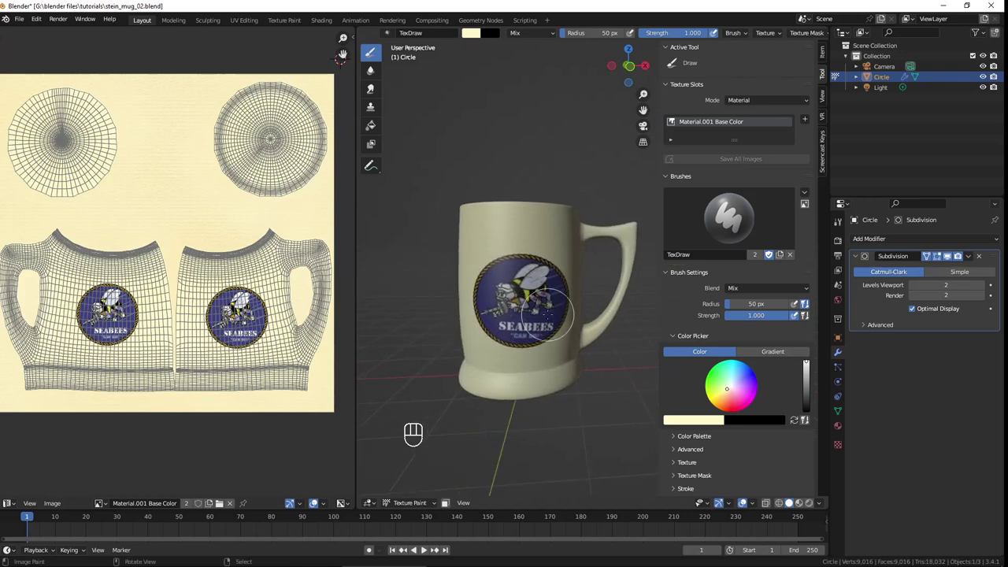
# Step: In front view, try painting a vertical magenta stroke over the Seabees logo with the 50 px TexDraw brush, and undo it
pyautogui.press('KP_1')
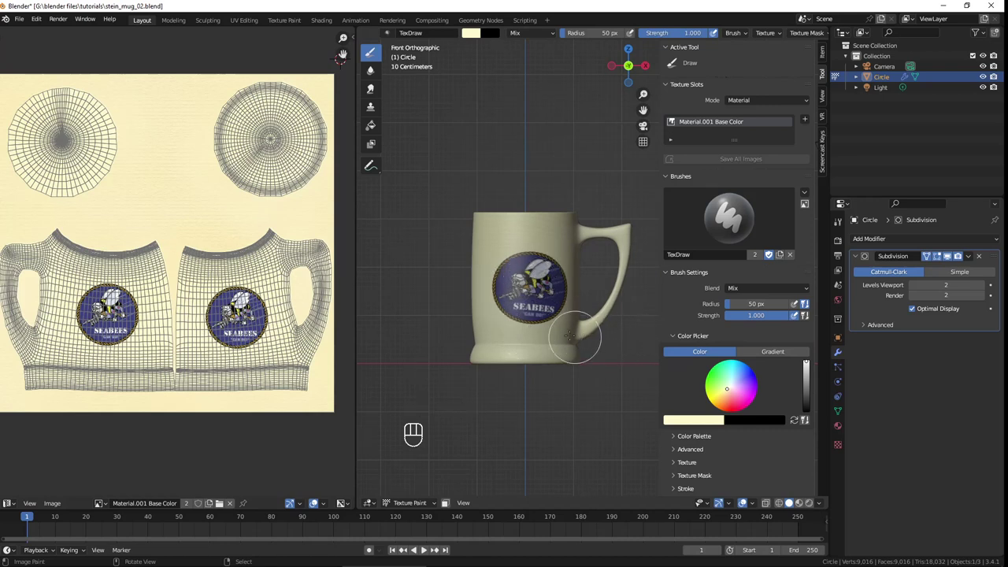
pyautogui.scroll(-6, 734, 418)
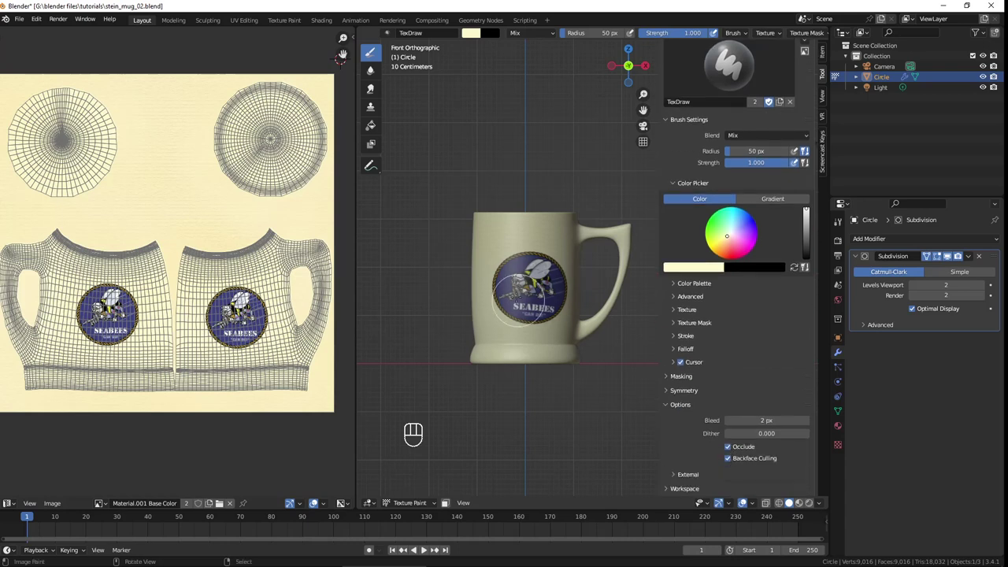
pyautogui.moveTo(757, 235); pyautogui.dragTo(749, 252)
pyautogui.scroll(4, 712, 295)
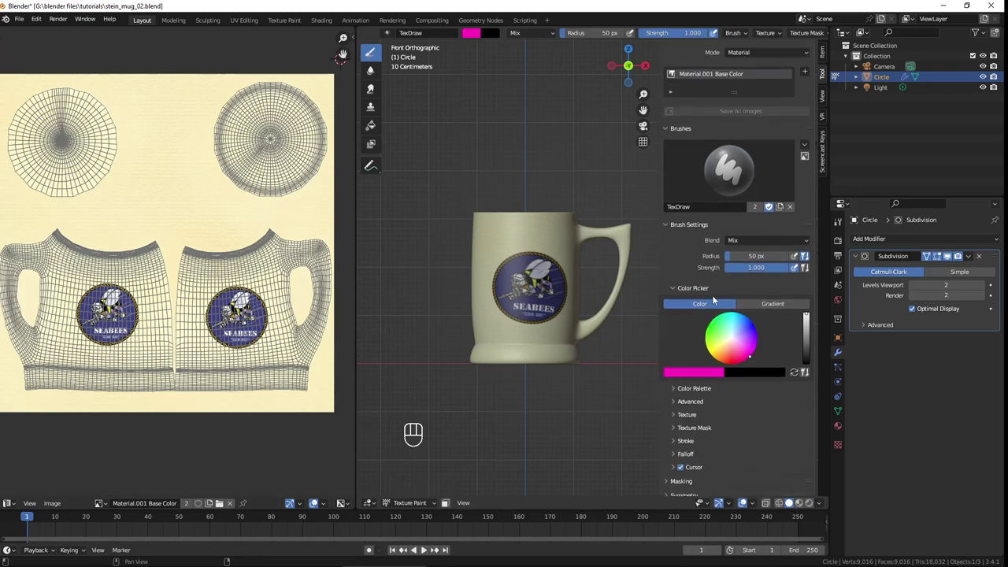
pyautogui.moveTo(534, 240); pyautogui.dragTo(528, 338)
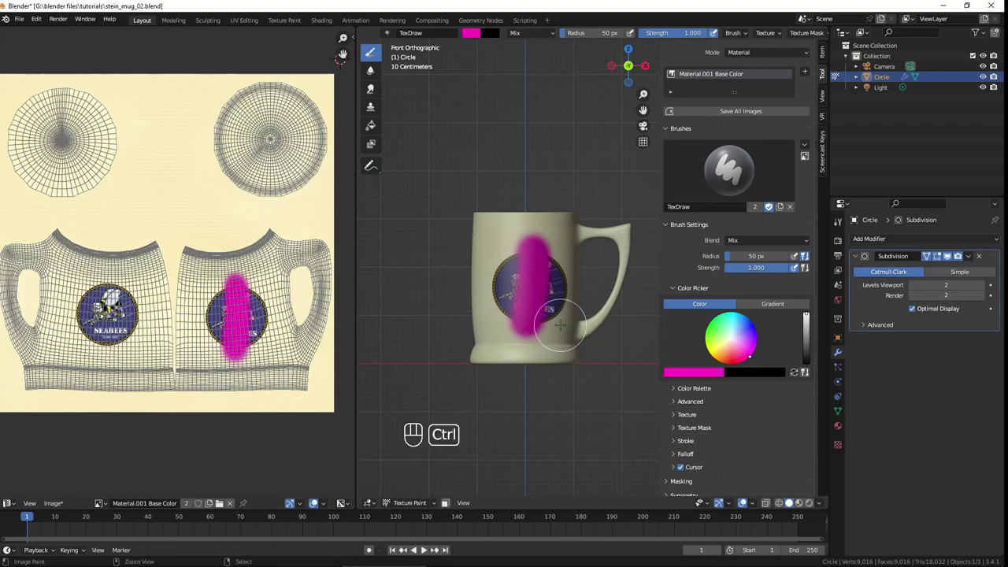
pyautogui.hotkey('ctrl', 'z')
pyautogui.scroll(4, 579, 307)
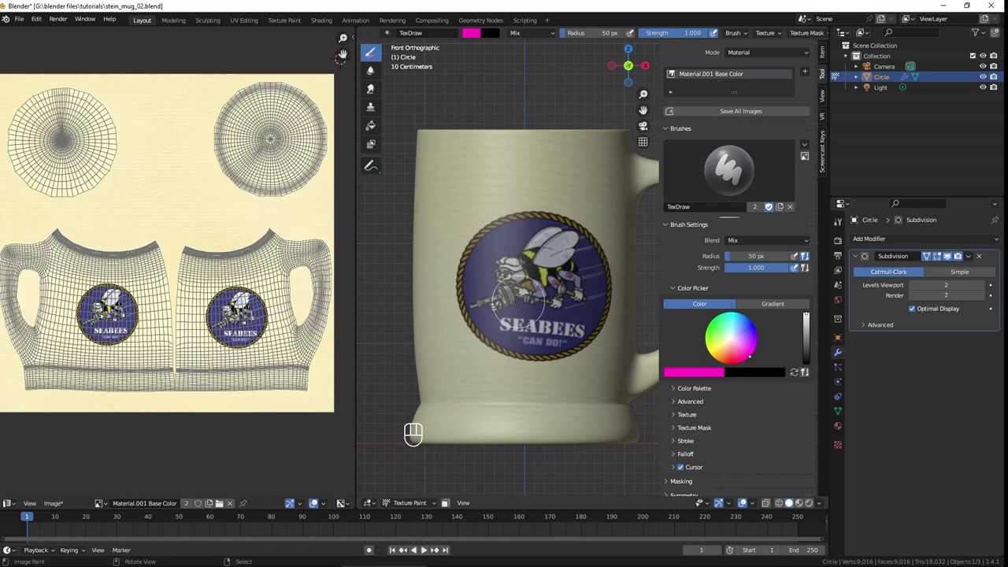
pyautogui.scroll(-1, 544, 269)
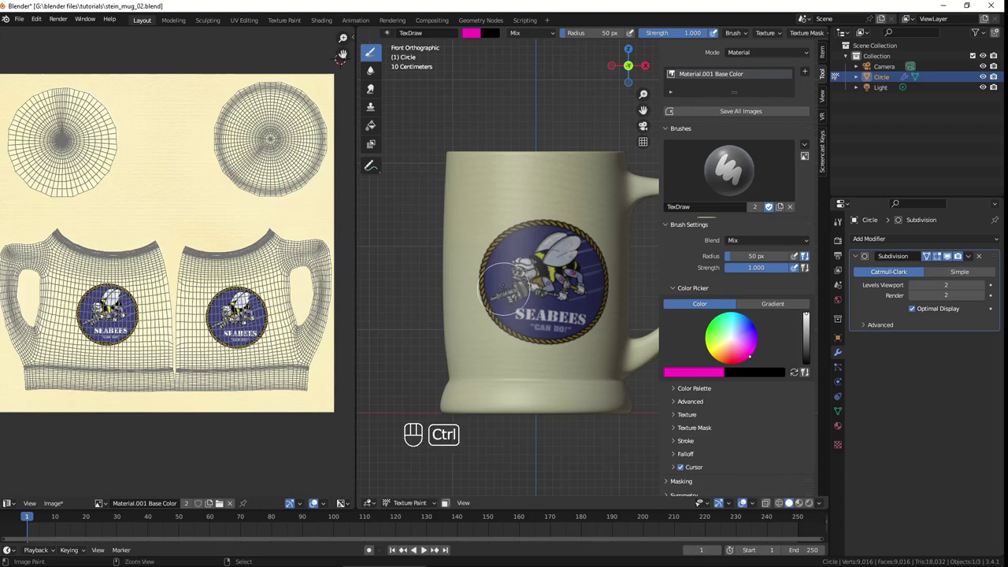
# Step: Examine the Seabees logo on the opposite side of the mug in back orthographic view
pyautogui.press('ctrl+KP_1')
pyautogui.moveTo(501, 292)
pyautogui.keyDown('shift'); pyautogui.mouseDown(button='middle')
pyautogui.moveTo(401, 306)
pyautogui.moveTo(423, 300)
pyautogui.mouseUp(button='middle'); pyautogui.keyUp('shift')
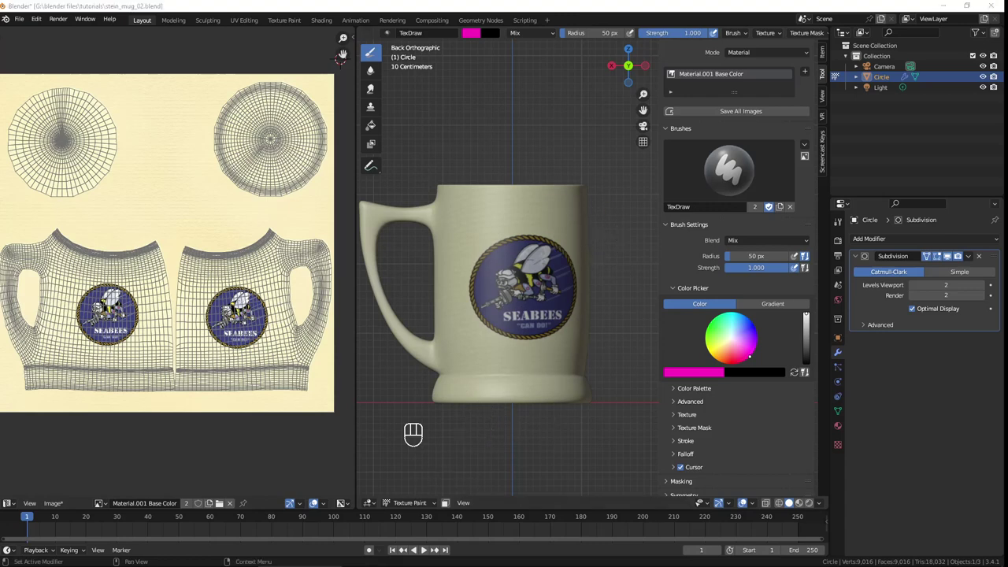
# Step: Switch to Photopea, activate the Move tool, and select both the Seabees-Logo copy and Seabees-Logo layers
pyautogui.hotkey('alt', 'Tab')
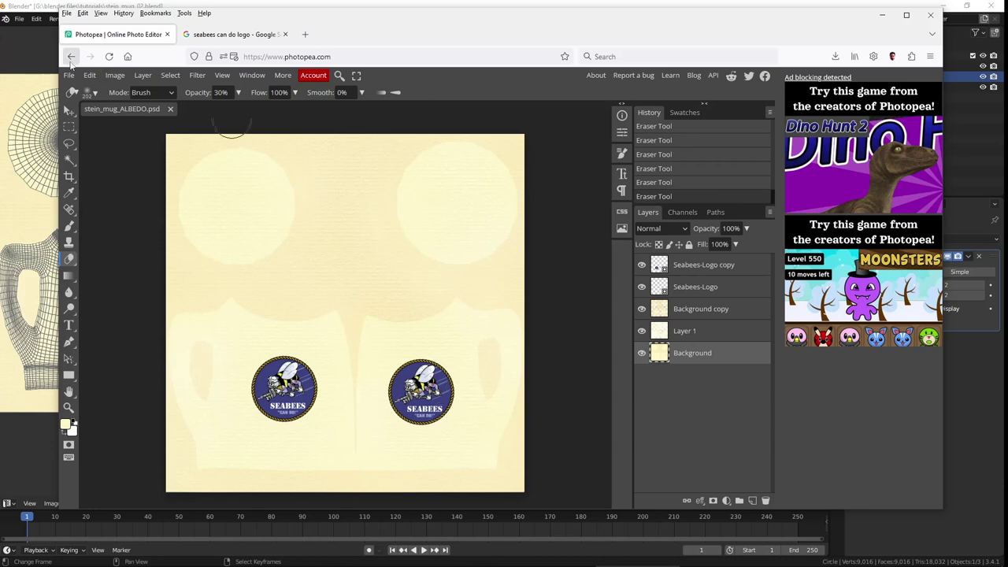
pyautogui.click(68, 110)
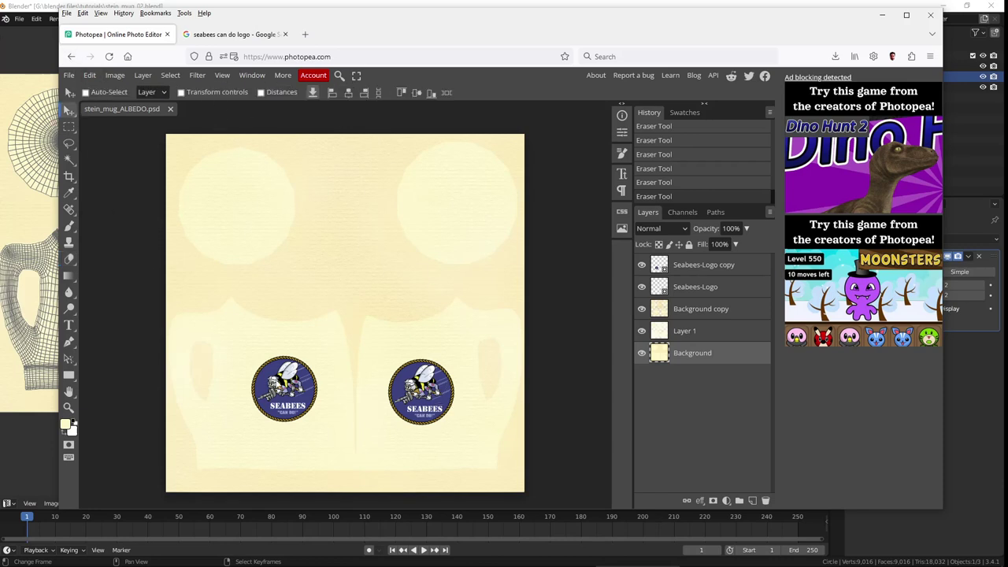
pyautogui.click(709, 266)
pyautogui.keyDown('shift'); pyautogui.click(703, 289); pyautogui.keyUp('shift')
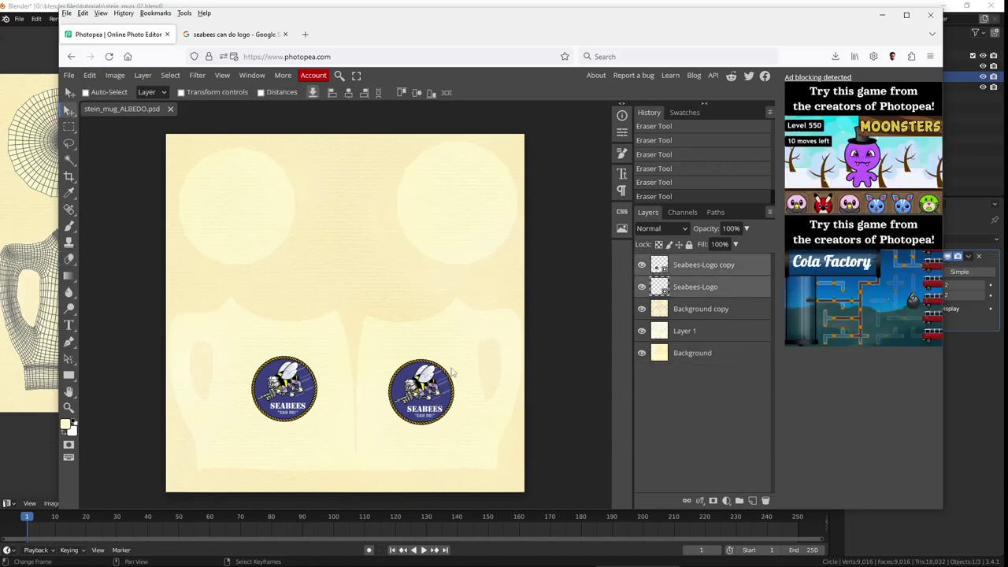
pyautogui.hotkey('ctrl', 't')
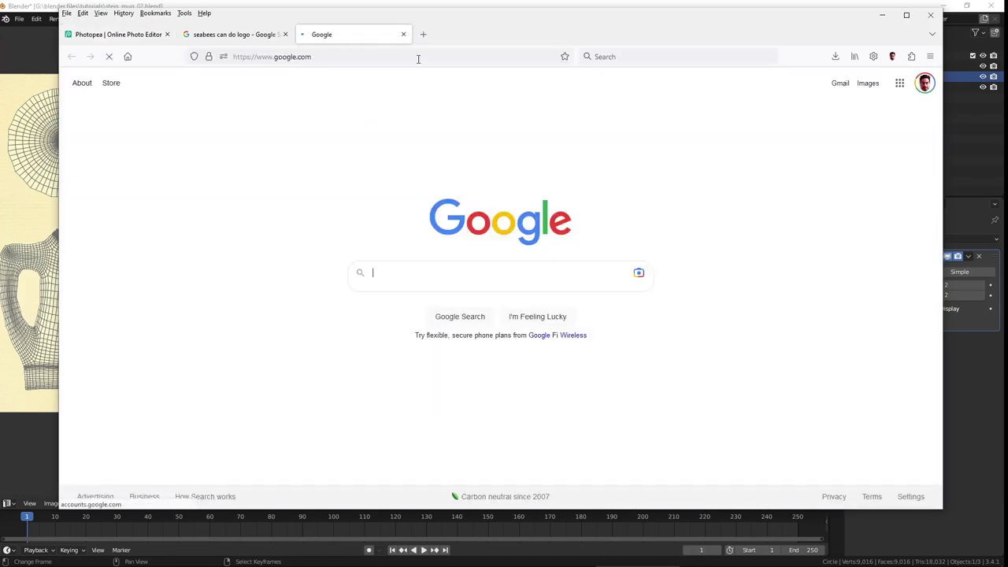
pyautogui.click(403, 34)
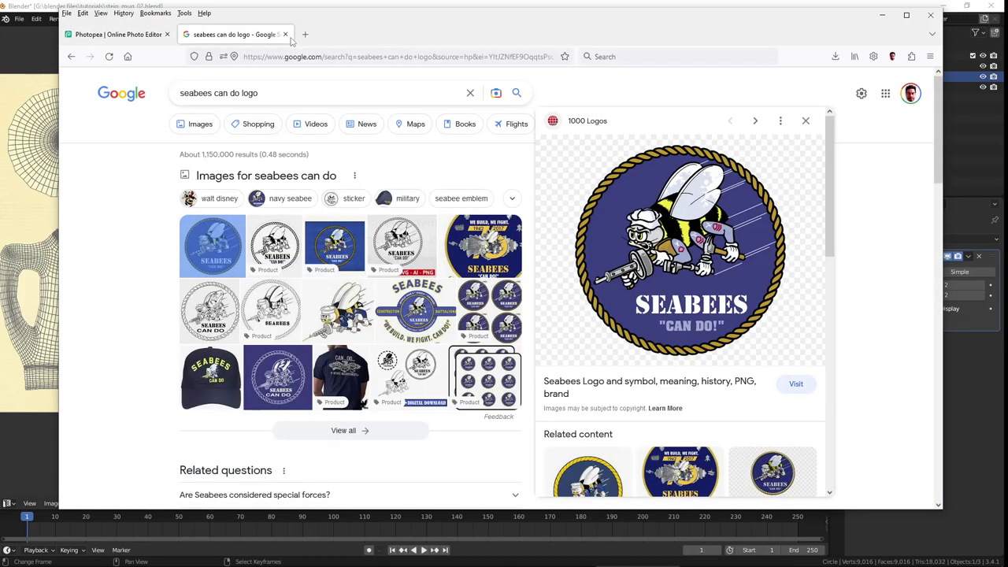
pyautogui.click(118, 34)
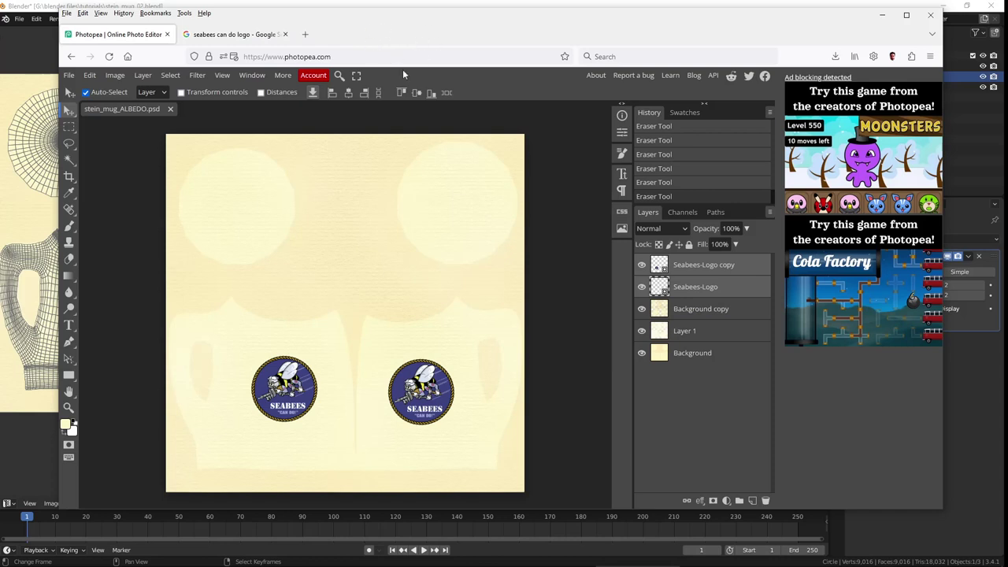
pyautogui.press('F11')
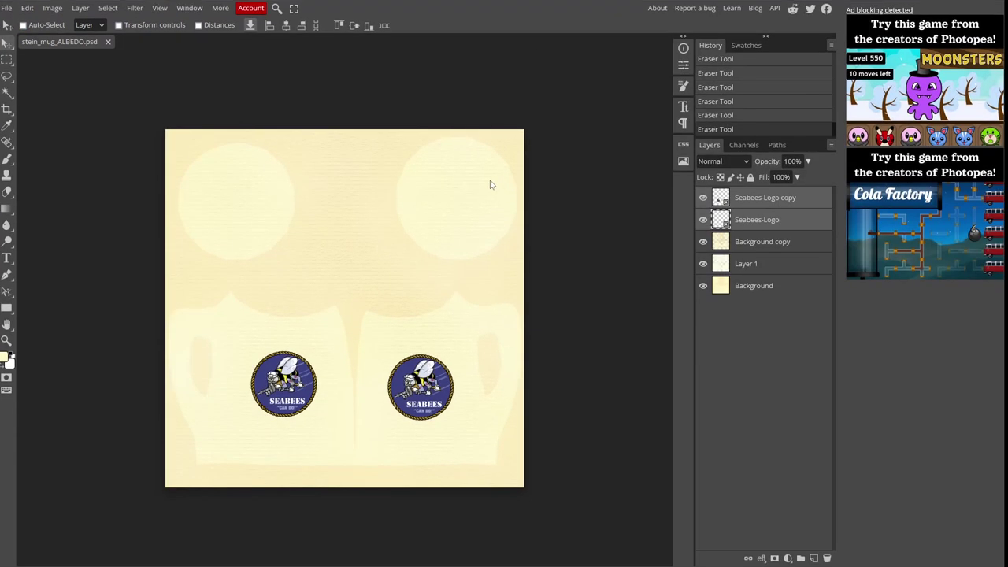
pyautogui.hotkey('ctrl', 't')
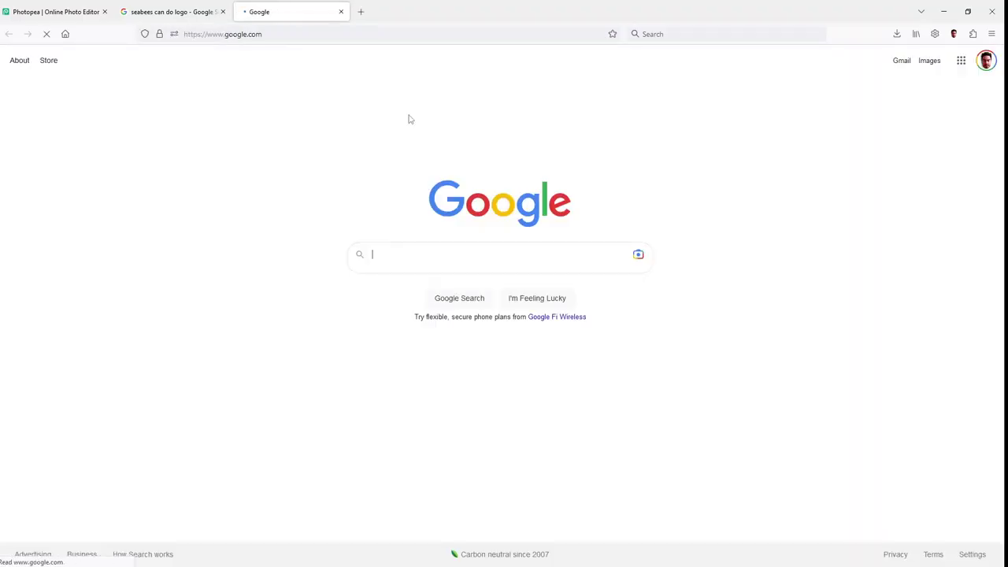
pyautogui.click(342, 11)
pyautogui.click(89, 15)
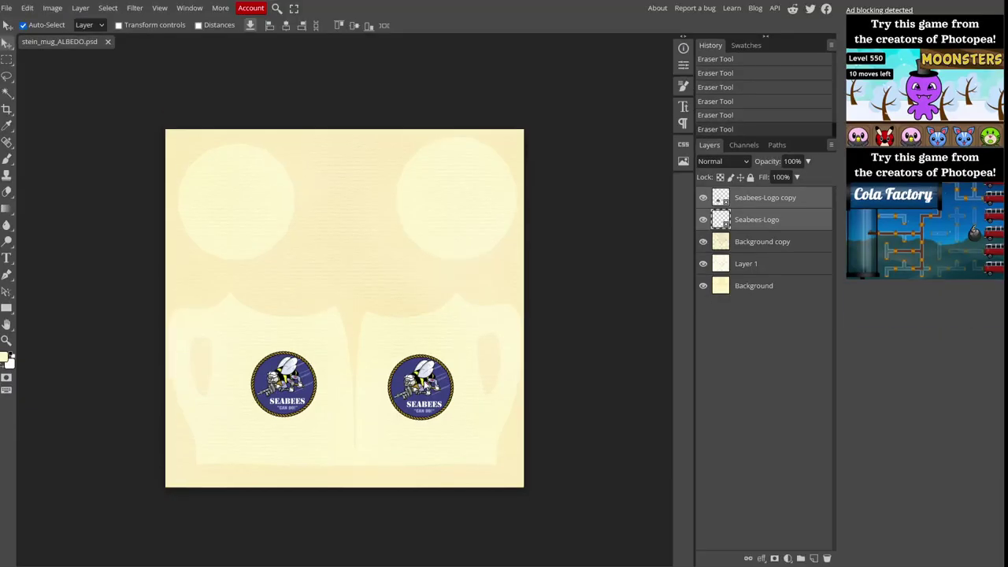
pyautogui.hotkey('ctrl', 't')
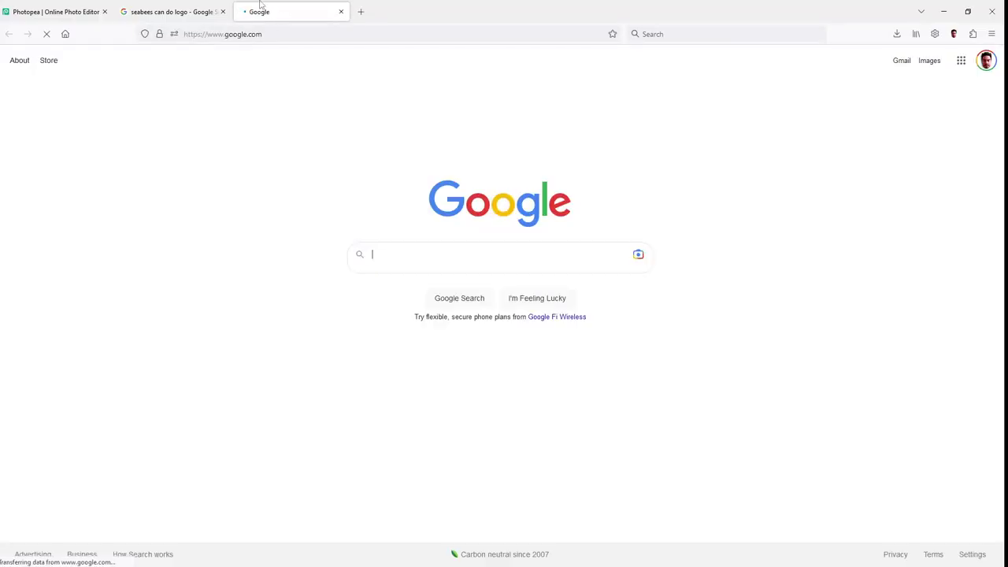
pyautogui.click(342, 11)
pyautogui.click(89, 15)
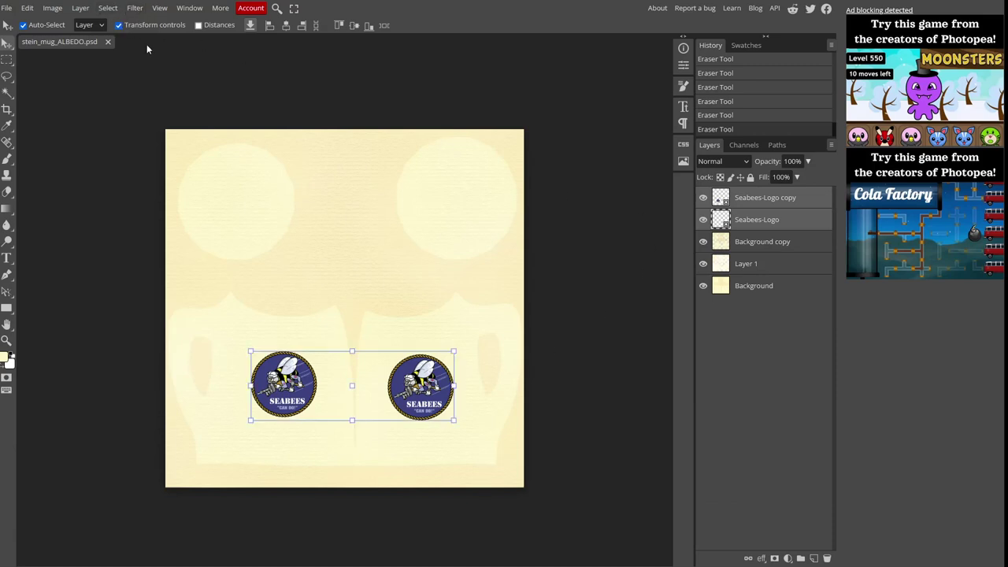
# Step: Scale both Seabees logos down together proportionally to about 85%, and apply the transform
pyautogui.moveTo(455, 421)
pyautogui.mouseDown()
pyautogui.moveTo(413, 392)
pyautogui.moveTo(445, 422)
pyautogui.mouseUp()
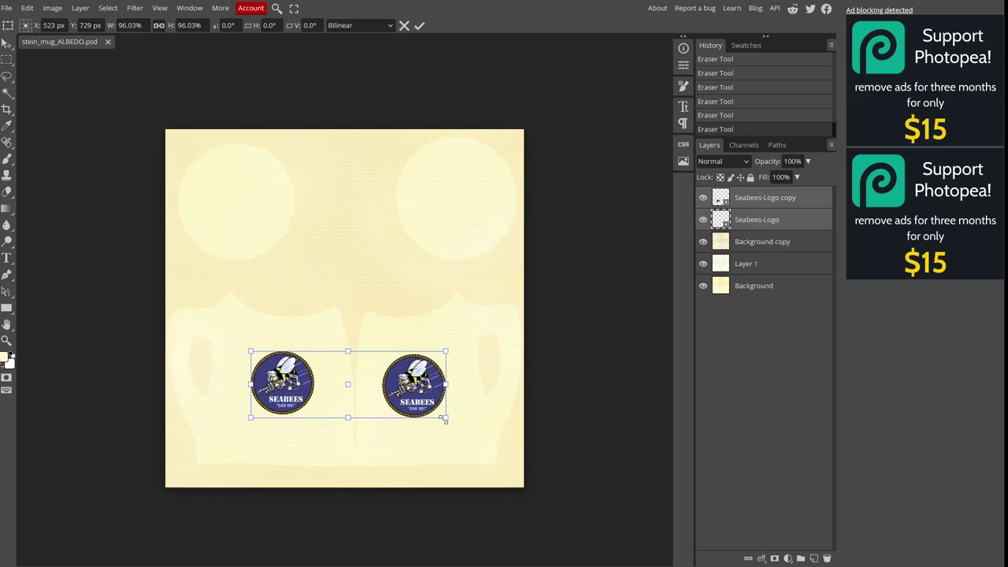
pyautogui.press('Return')
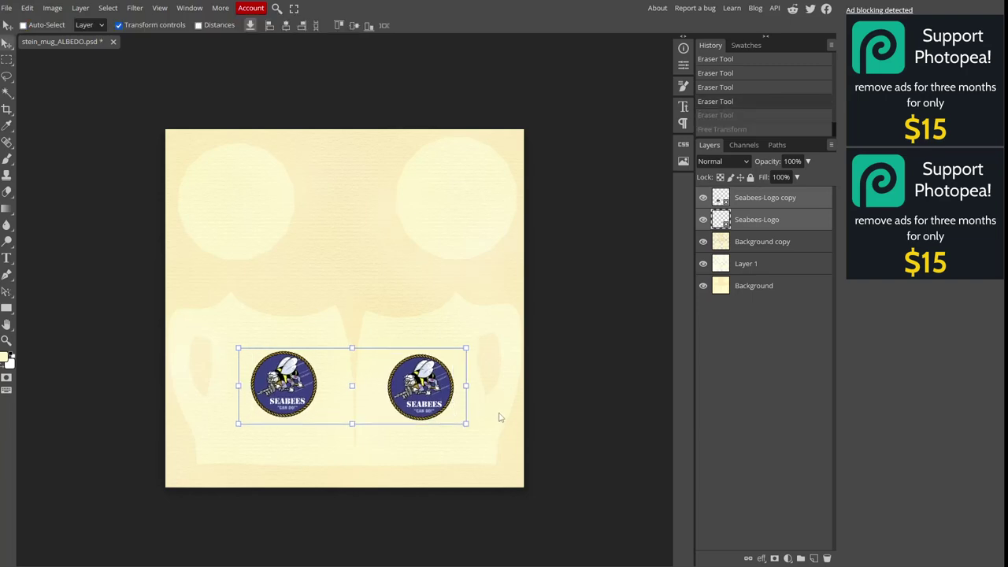
pyautogui.moveTo(464, 425); pyautogui.dragTo(430, 397)
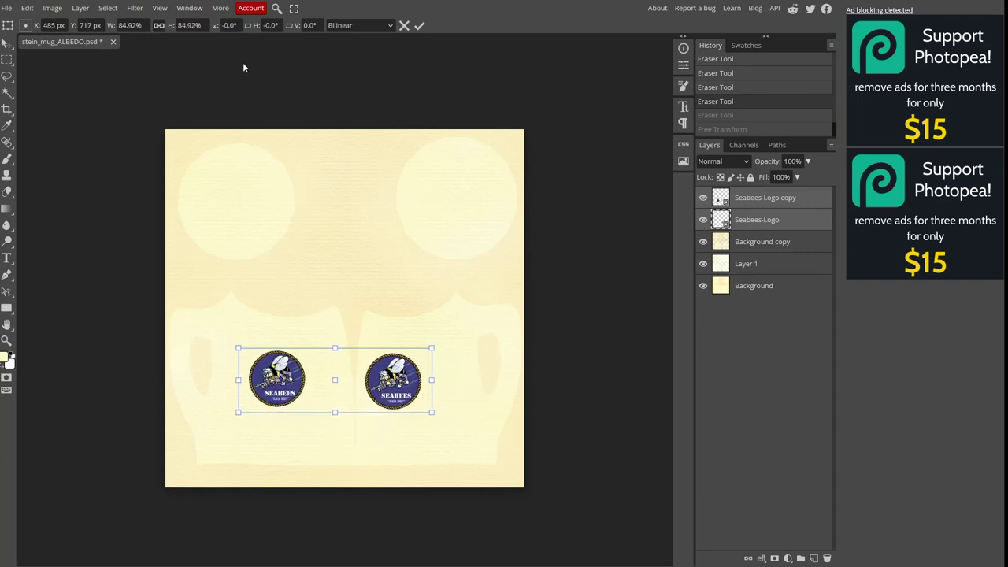
pyautogui.click(203, 25)
pyautogui.write('85')
pyautogui.press('Return')
pyautogui.press('Return')
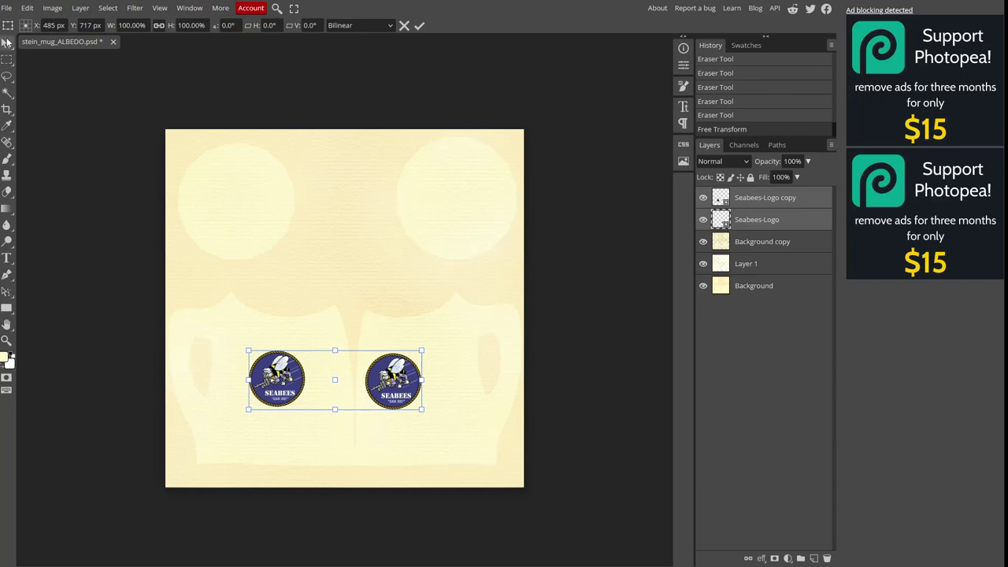
# Step: Select only the Seabees-Logo copy layer and move its logo slightly upward on the mug body
pyautogui.click(7, 41)
pyautogui.click(755, 241)
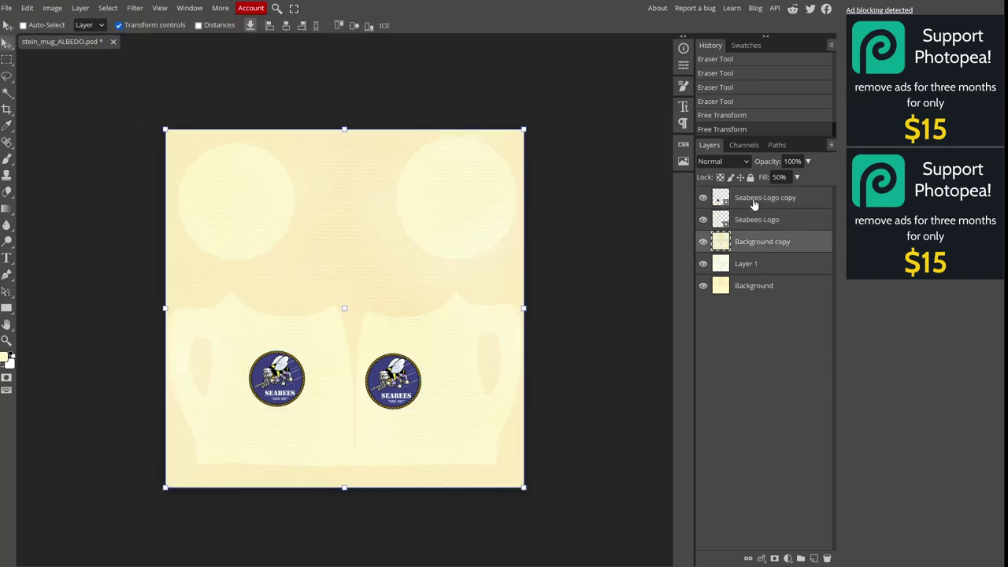
pyautogui.click(753, 200)
pyautogui.moveTo(395, 387); pyautogui.dragTo(394, 381)
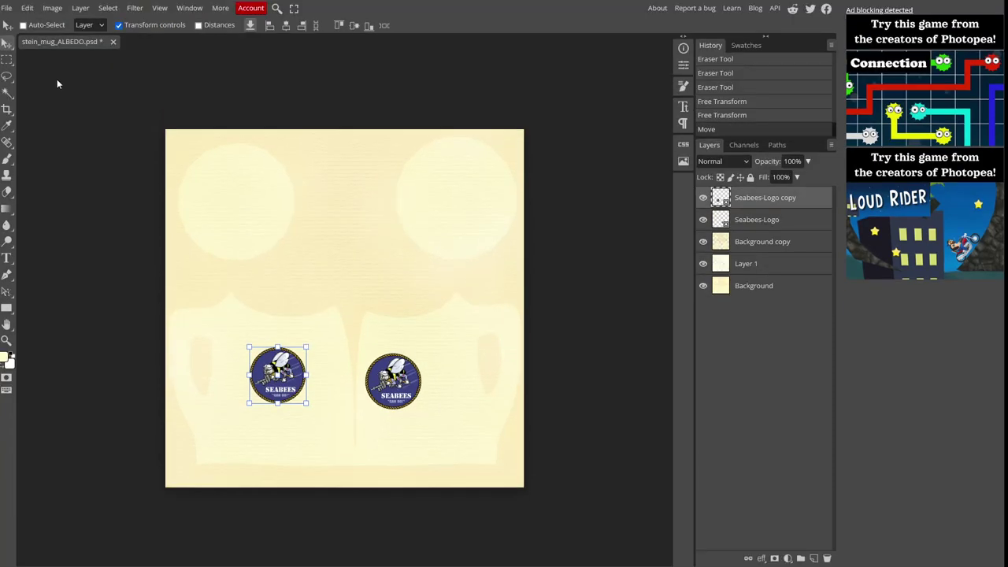
# Step: With Auto-Select enabled, shift the right-hand Seabees logo to the right and the left-hand logo slightly to the left on their mug halves
pyautogui.click(34, 25)
pyautogui.click(397, 383)
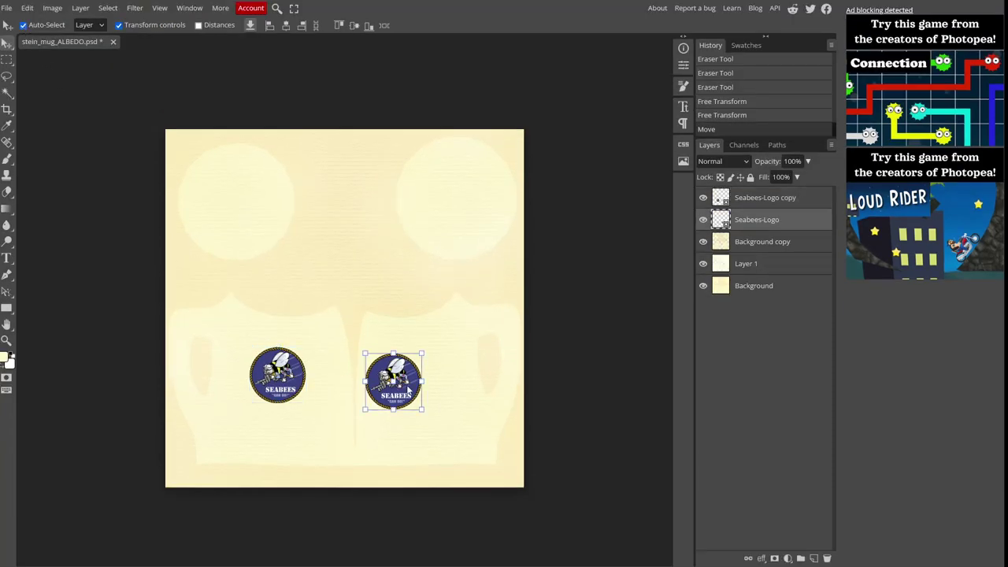
pyautogui.moveTo(406, 388); pyautogui.dragTo(430, 389)
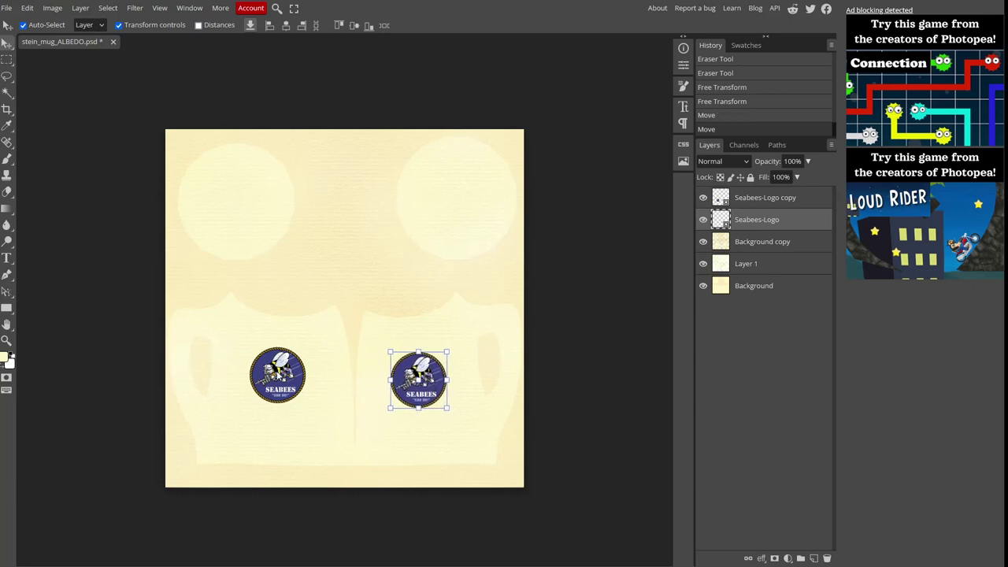
pyautogui.click(277, 376)
pyautogui.moveTo(276, 376); pyautogui.dragTo(268, 377)
pyautogui.click(386, 265)
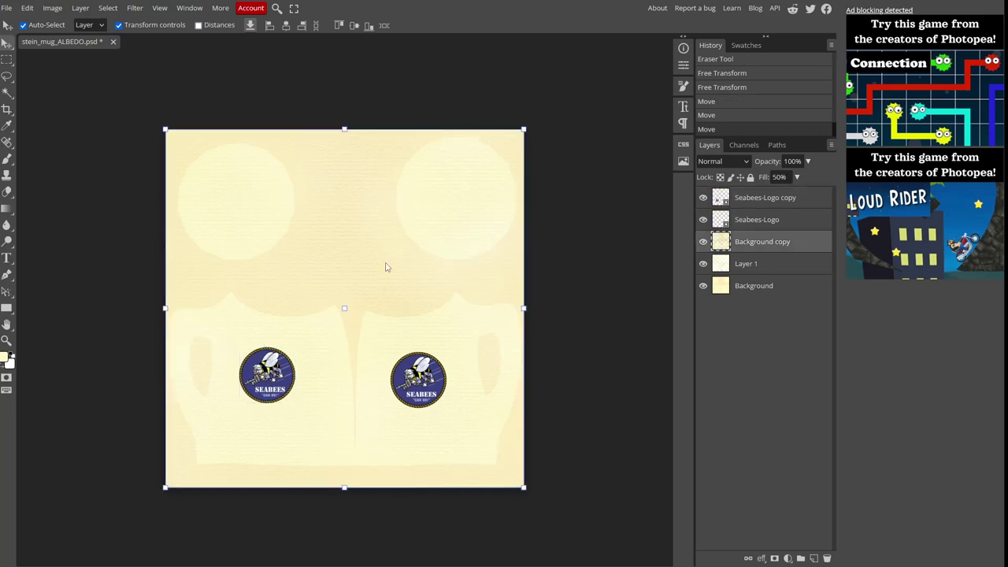